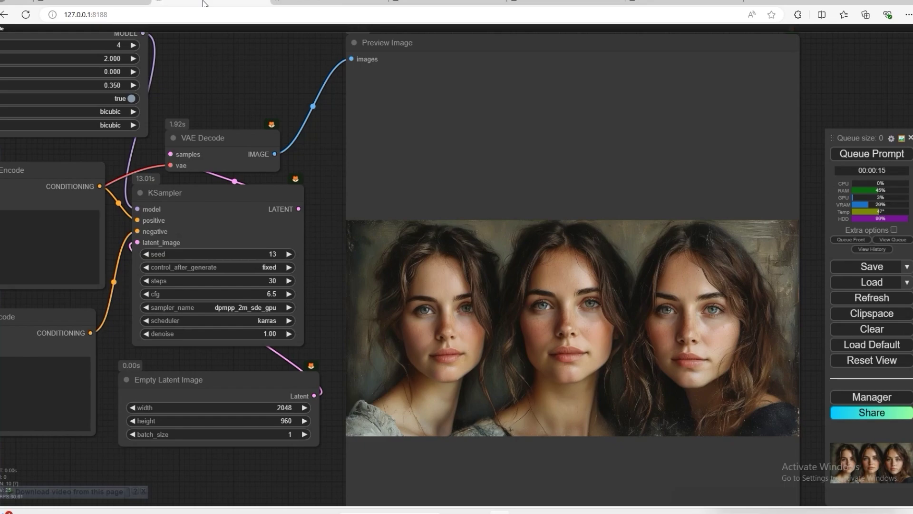
Switch to the large-scale image blog article and skim its opening
click(114, 3)
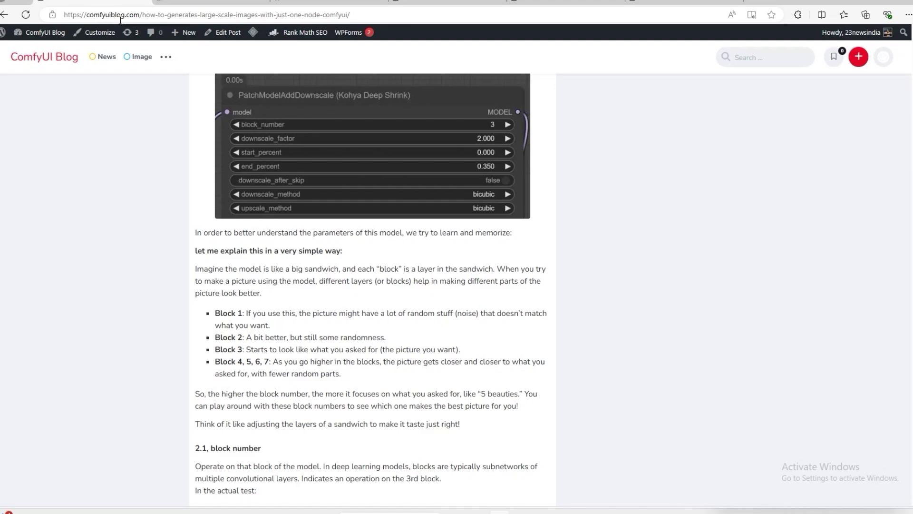
scroll(206, 315, up, 15)
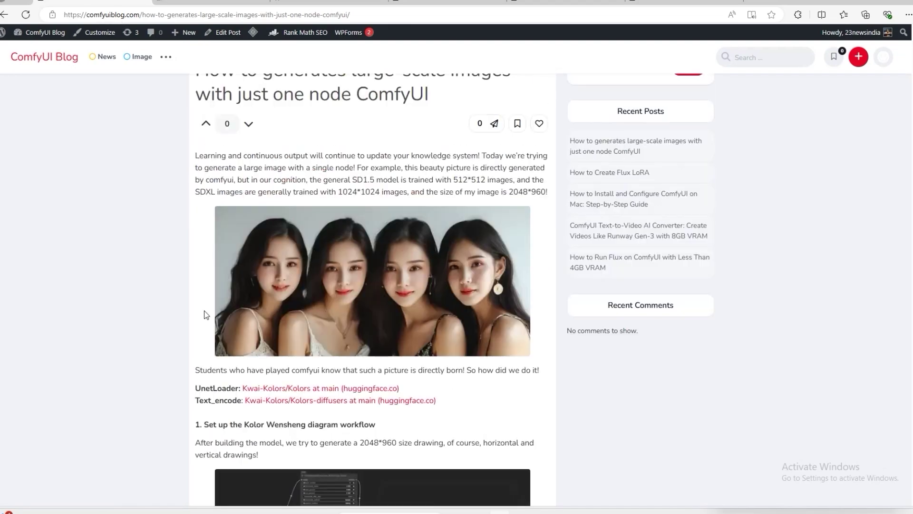
scroll(206, 315, down, 15)
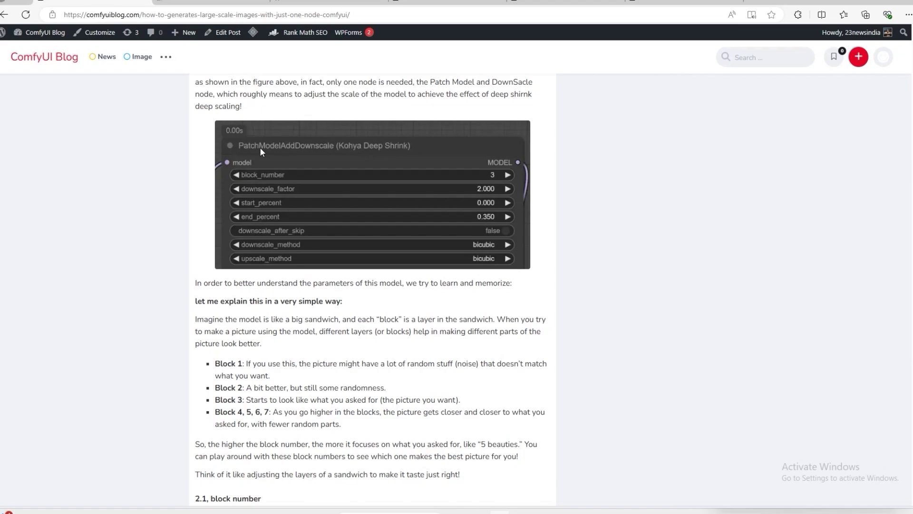
scroll(299, 297, down, 10)
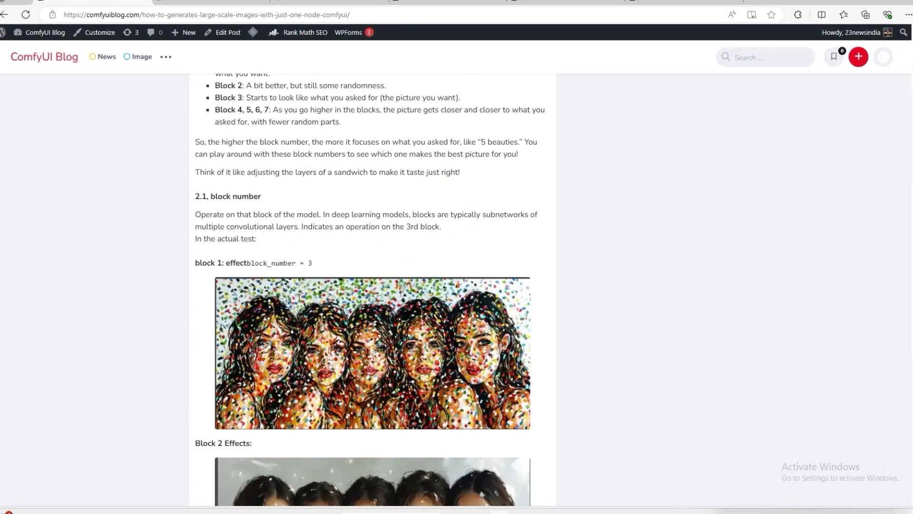
scroll(299, 298, up, 7)
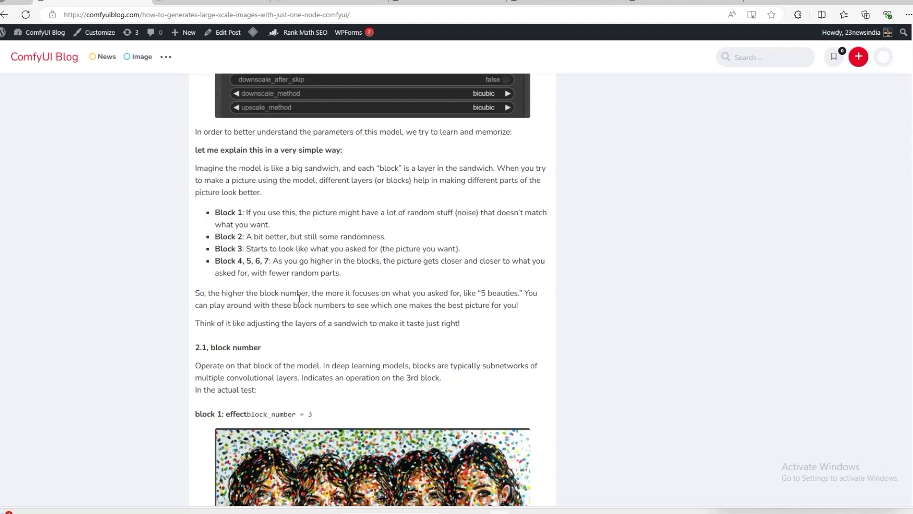
Scroll through the PatchModelAddDownscale screenshot and Block 1–6 example images, then back up
scroll(220, 405, down, 3)
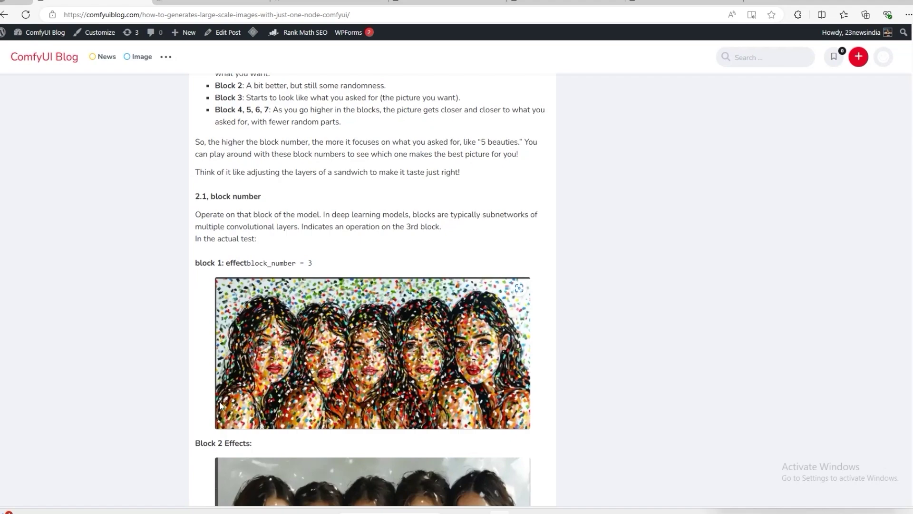
scroll(220, 405, down, 3)
scroll(227, 338, down, 2)
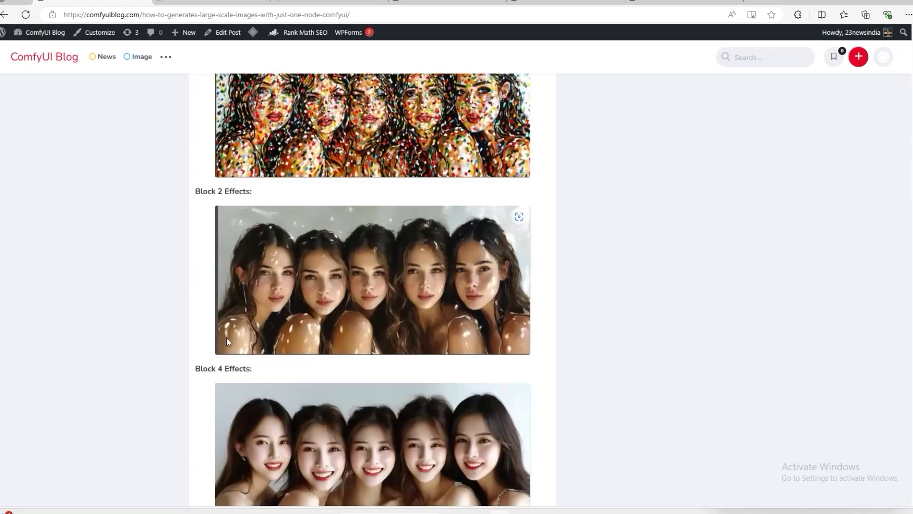
scroll(224, 340, down, 2)
scroll(266, 326, down, 4)
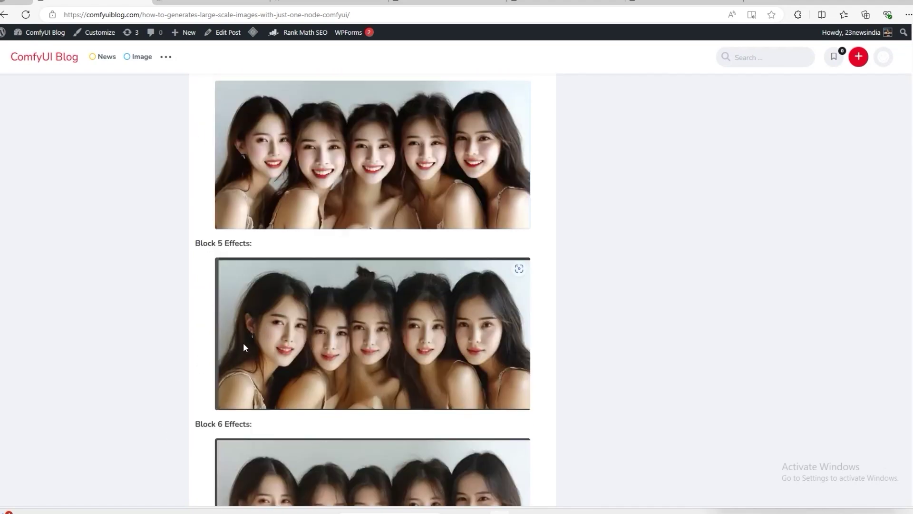
scroll(277, 331, down, 1)
scroll(277, 332, up, 7)
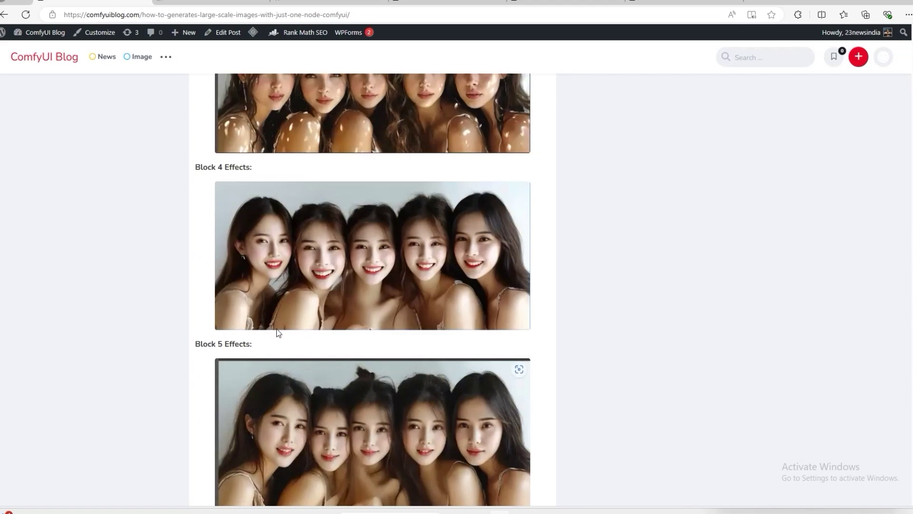
scroll(278, 331, up, 9)
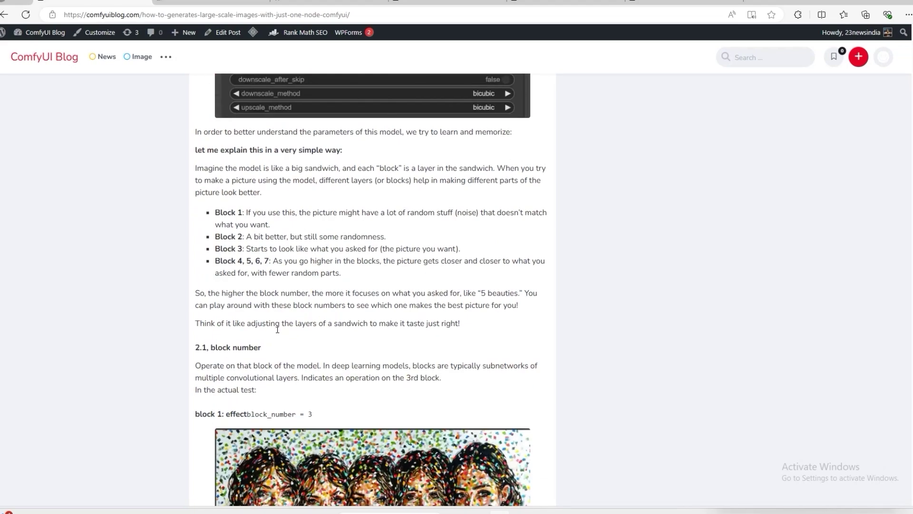
scroll(277, 329, up, 2)
scroll(277, 329, up, 2)
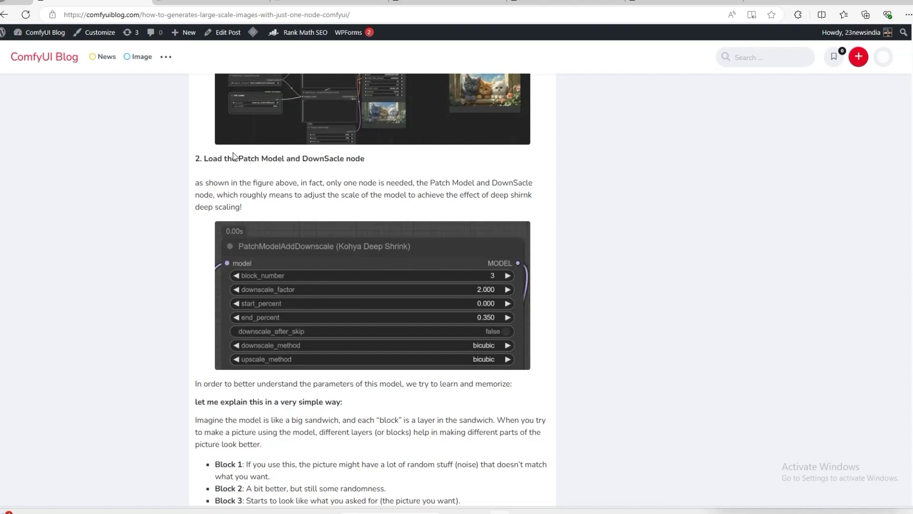
View the generated three-woman image at 100% and pan across it
key(ctrl+4)
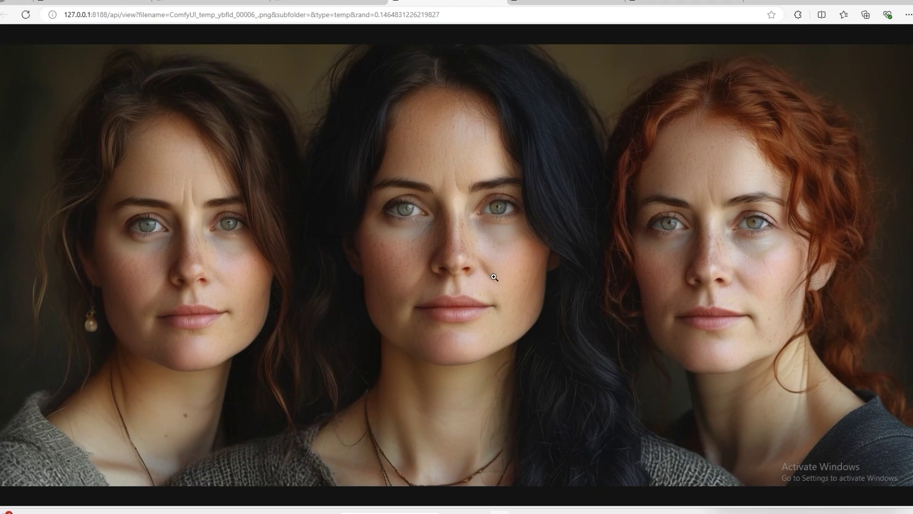
click(184, 250)
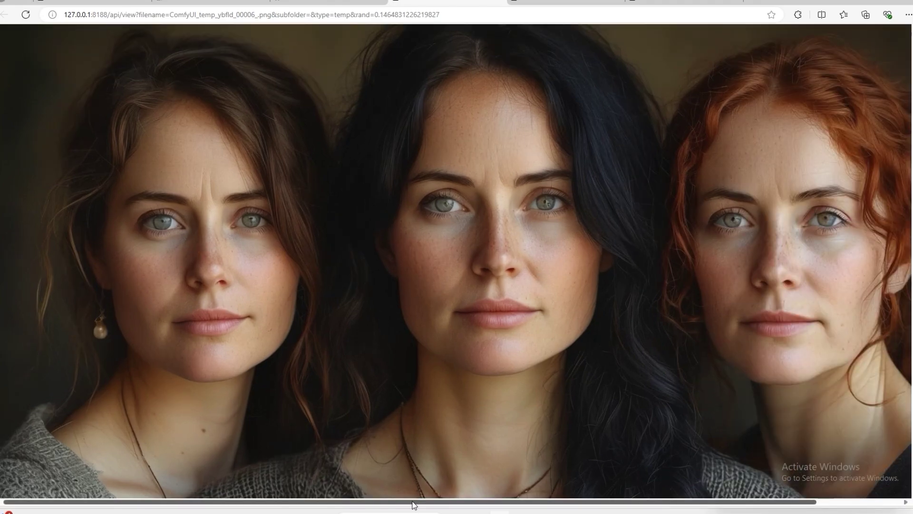
drag(412, 503, 421, 434)
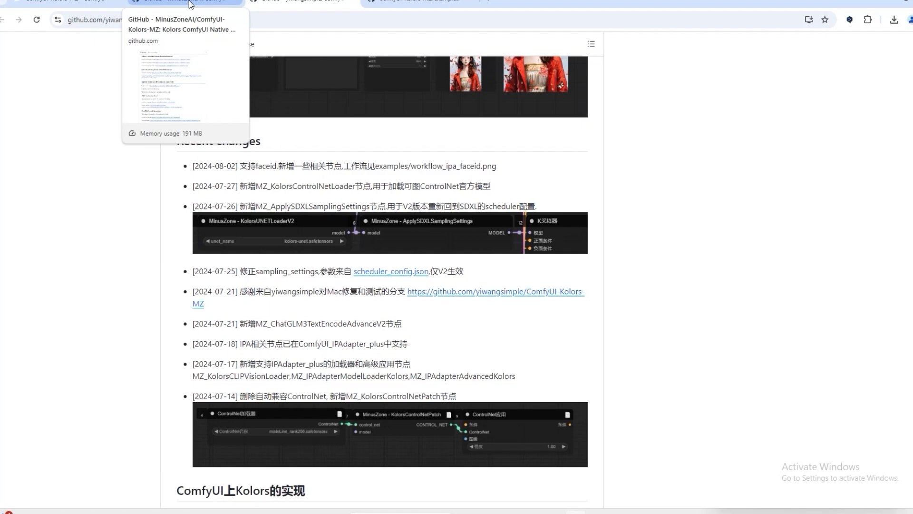
Scroll the ComfyUI-Kolors-MZ README up from Recent changes toward the file list
scroll(307, 308, up, 15)
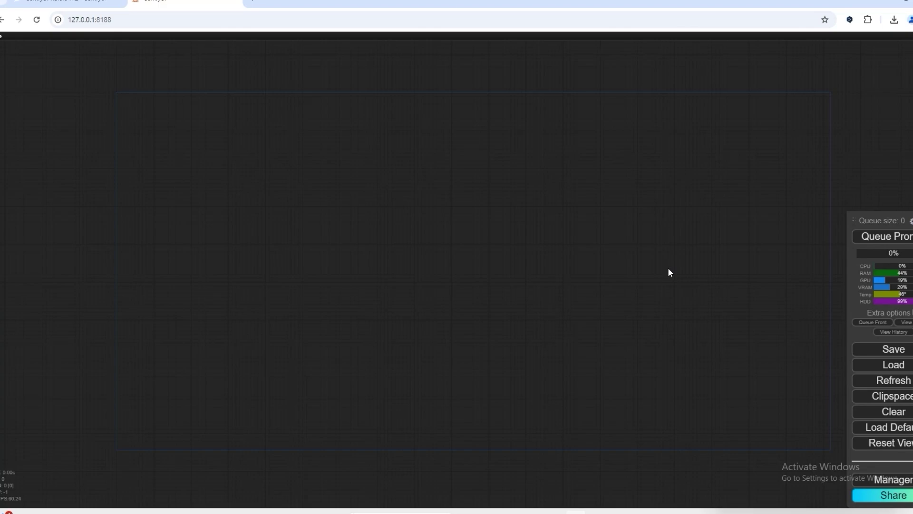
click(885, 478)
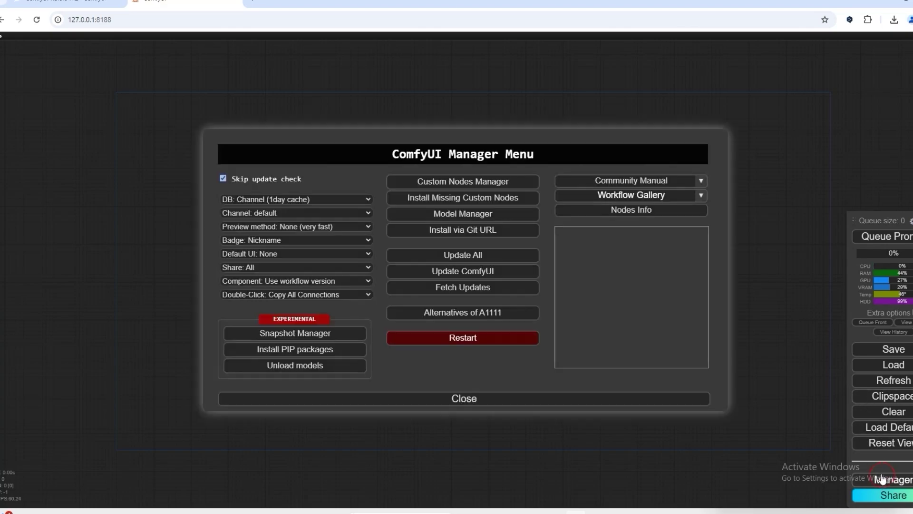
click(440, 181)
click(268, 103)
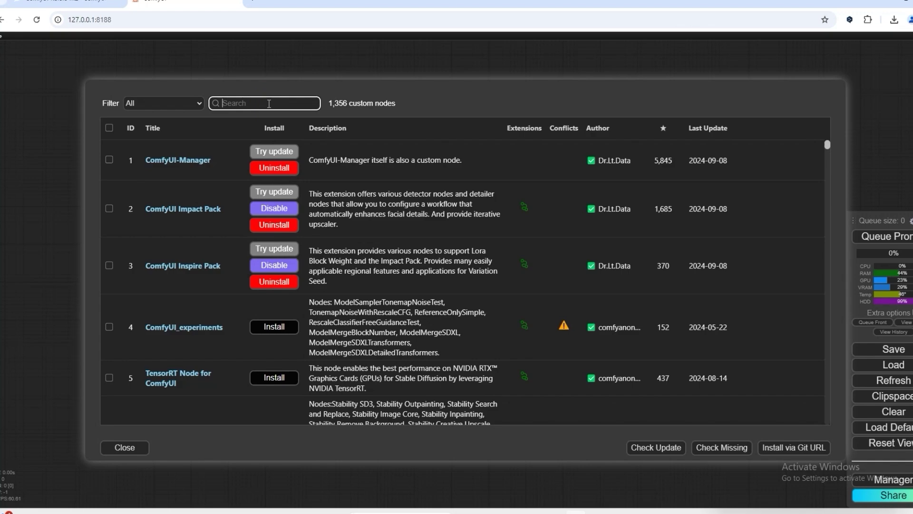
text(mod)
key(BackSpace)
key(BackSpace)
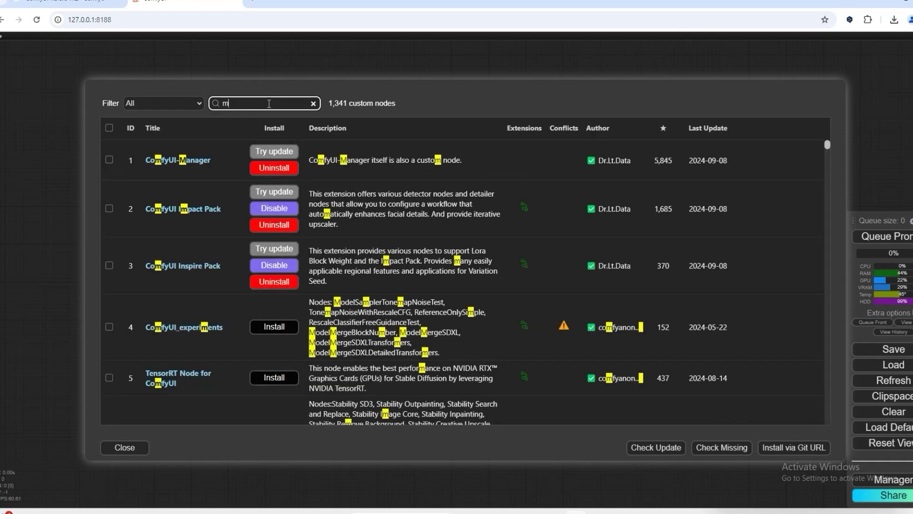
text(z)
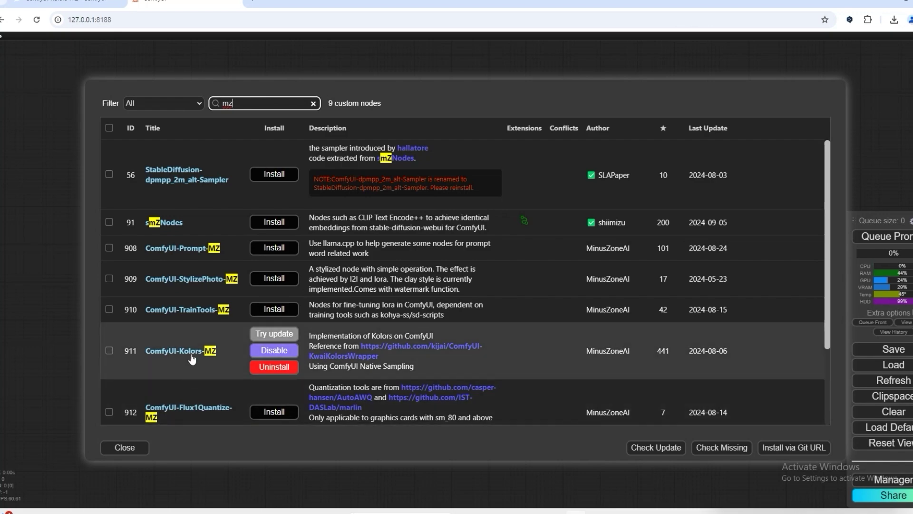
click(207, 350)
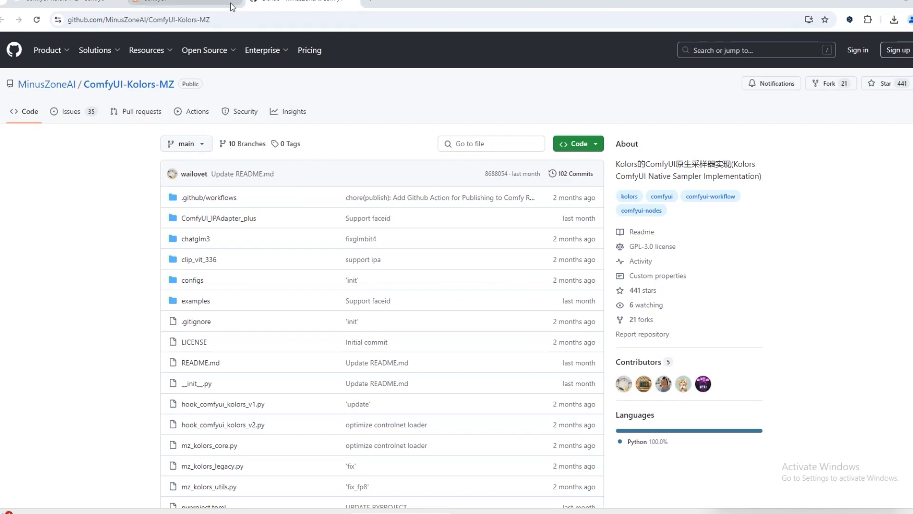
key(ctrl+shift+Tab)
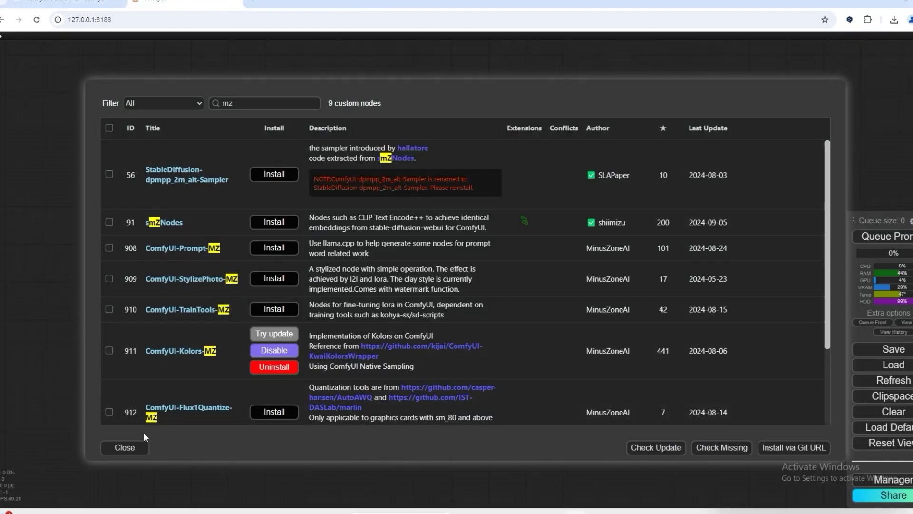
click(141, 445)
Close the manager menu and find the blog's UnetLoader/Text_encode links and workflow screenshot
click(447, 398)
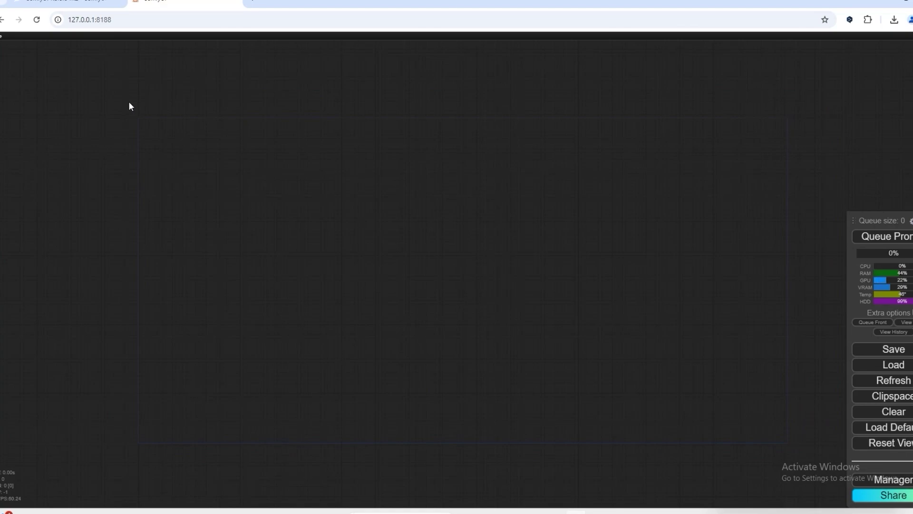
key(ctrl+shift+Tab)
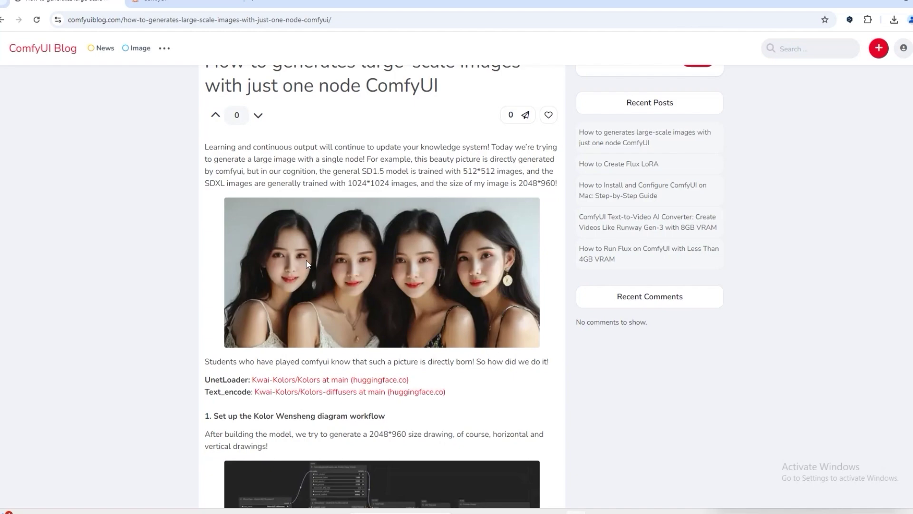
scroll(323, 264, up, 1)
scroll(335, 264, down, 4)
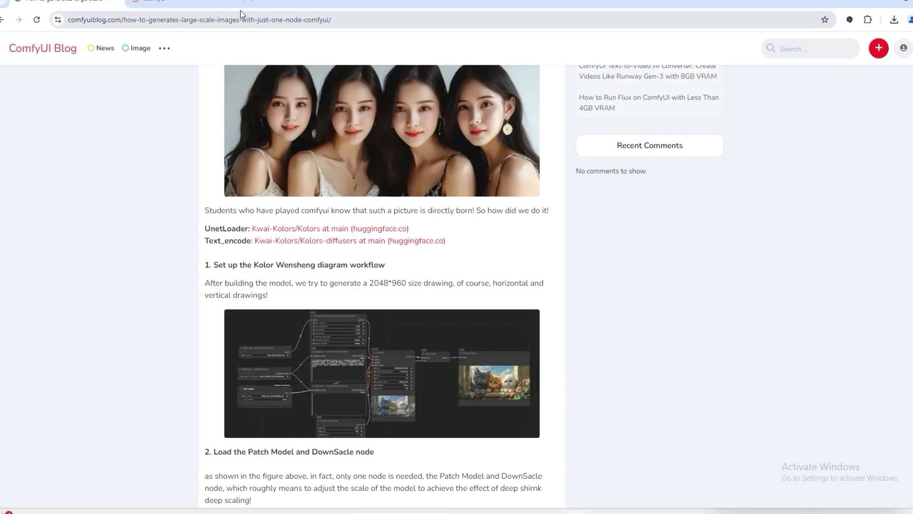
click(190, 2)
Add a MinusZone Kolors UNET Loader node via the 'mz' search, then position and enlarge it
double_click(208, 184)
text(mz)
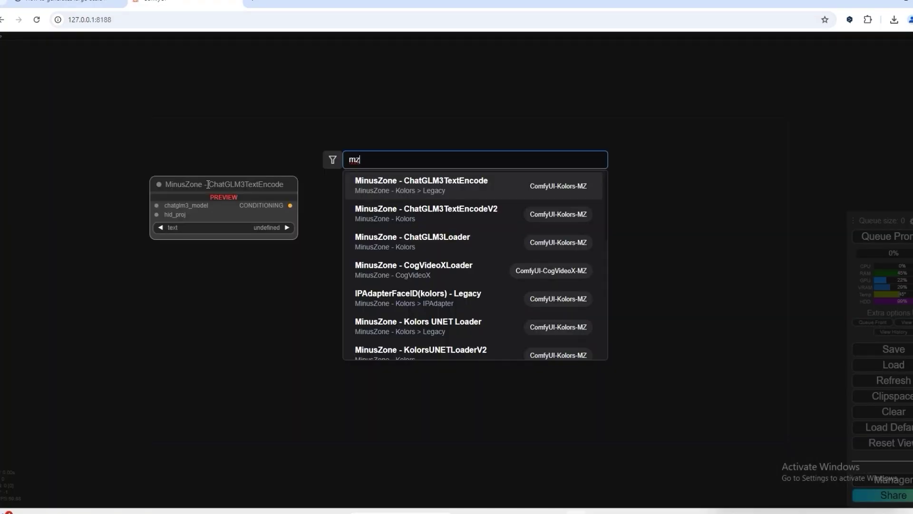
click(418, 323)
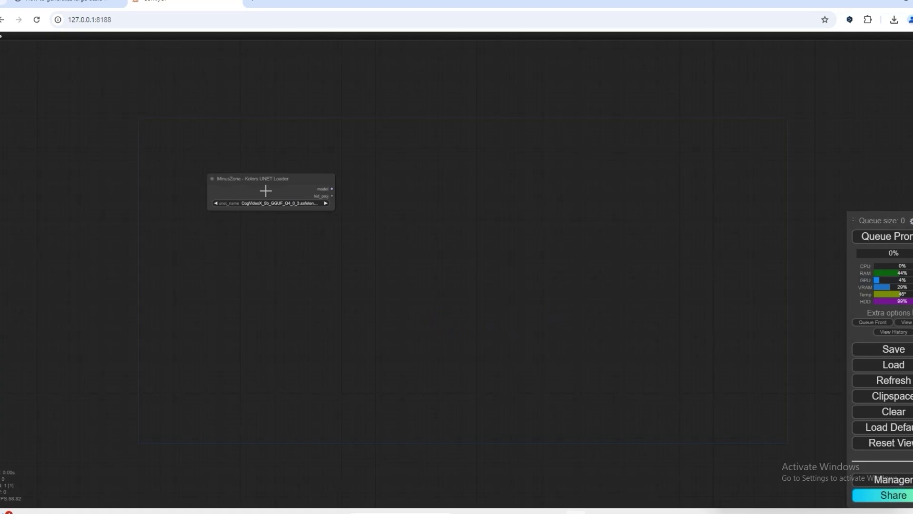
click(274, 180)
drag(244, 179, 162, 180)
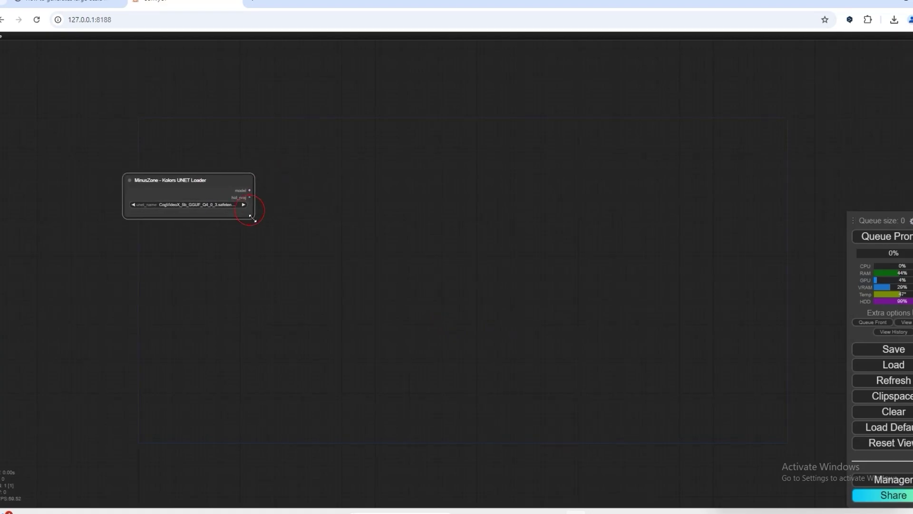
drag(252, 213, 259, 221)
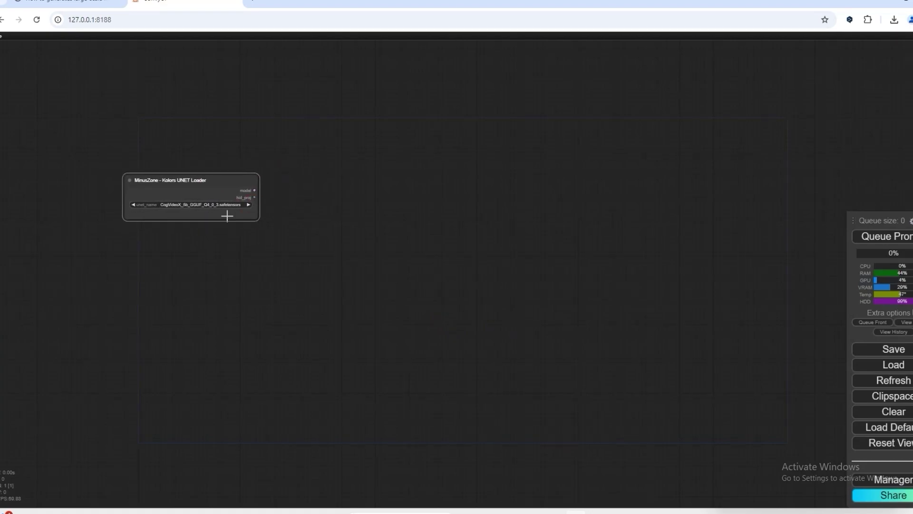
Set unet_name to kolors/diffusion_pytorch_model.fp16.safetensors and check the blog's download link
click(197, 205)
click(296, 219)
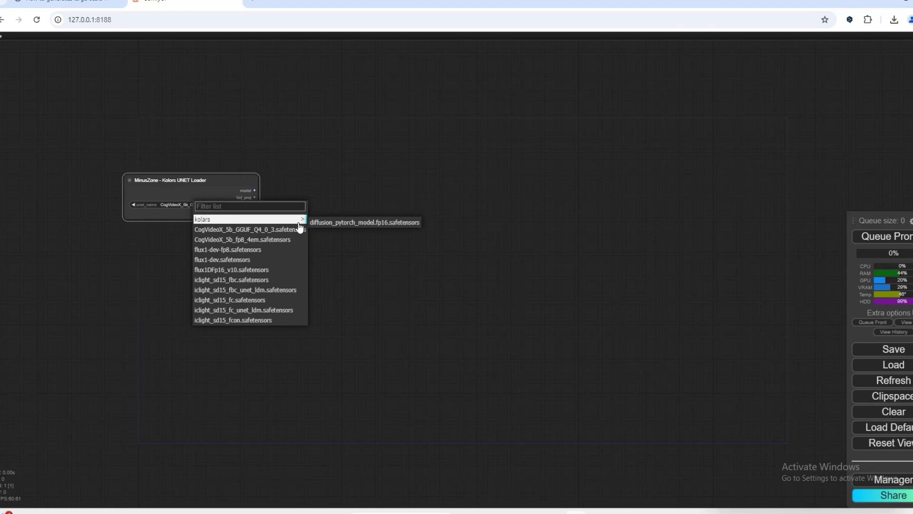
click(327, 222)
click(67, 3)
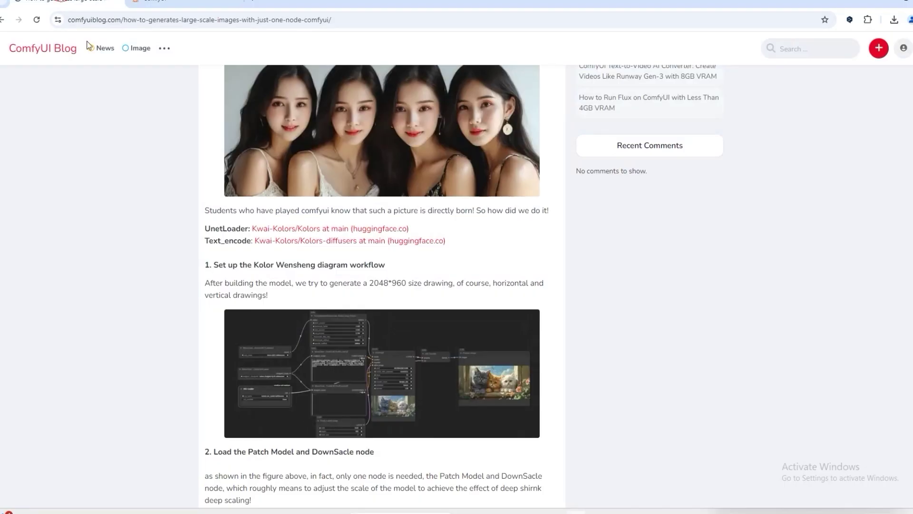
click(270, 230)
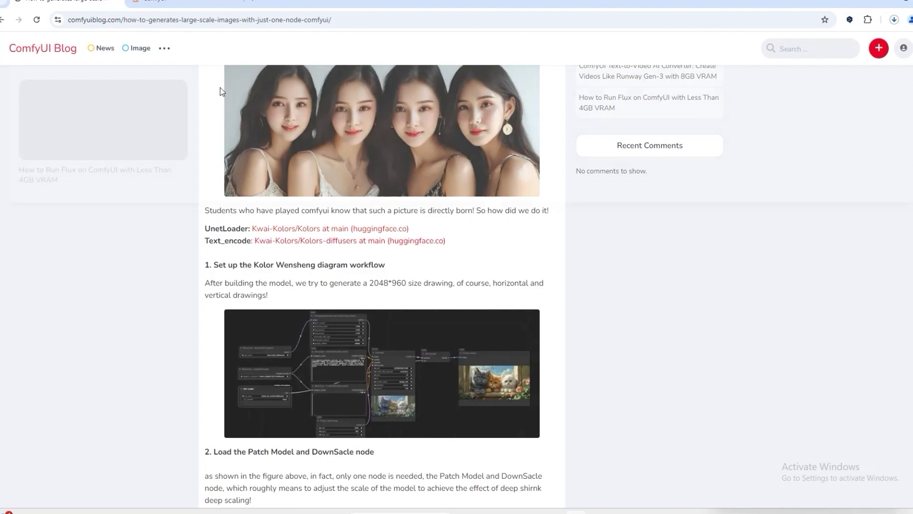
click(243, 4)
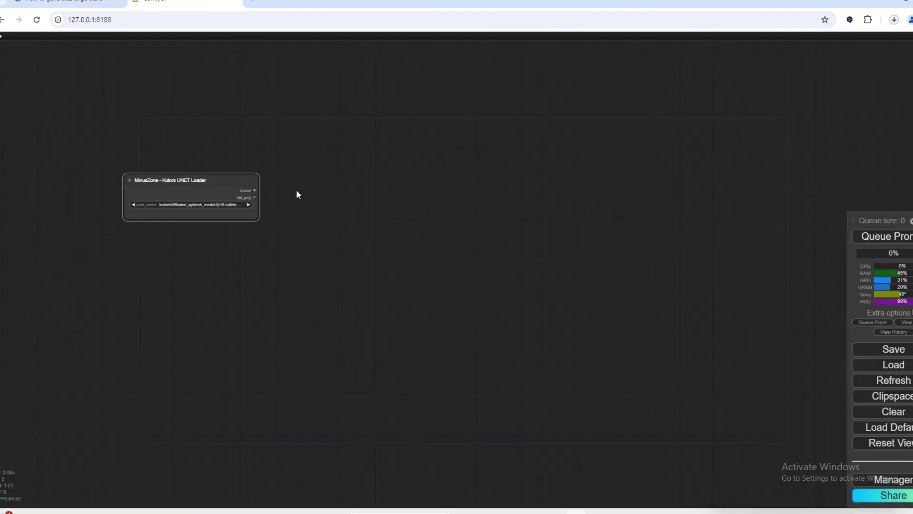
Add a ChatGLM3TextEncodeV2 node from the 'mz' node search
double_click(275, 257)
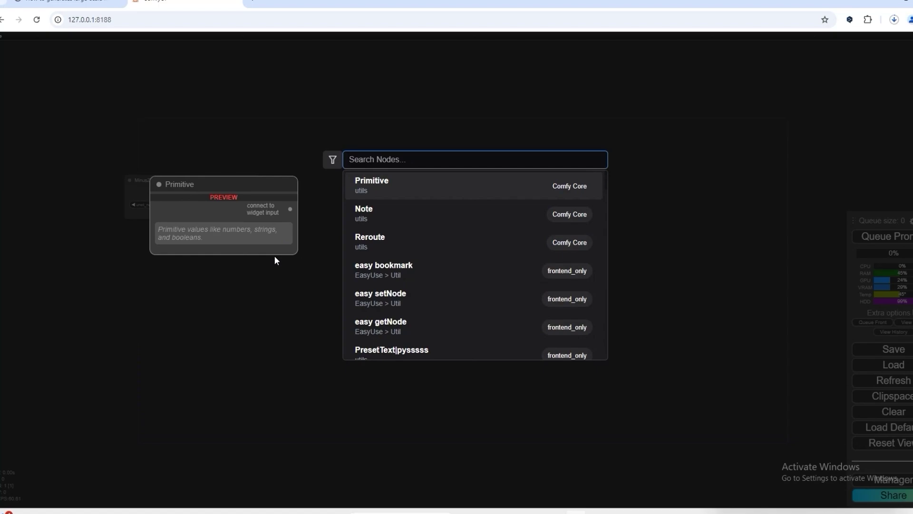
text(mz)
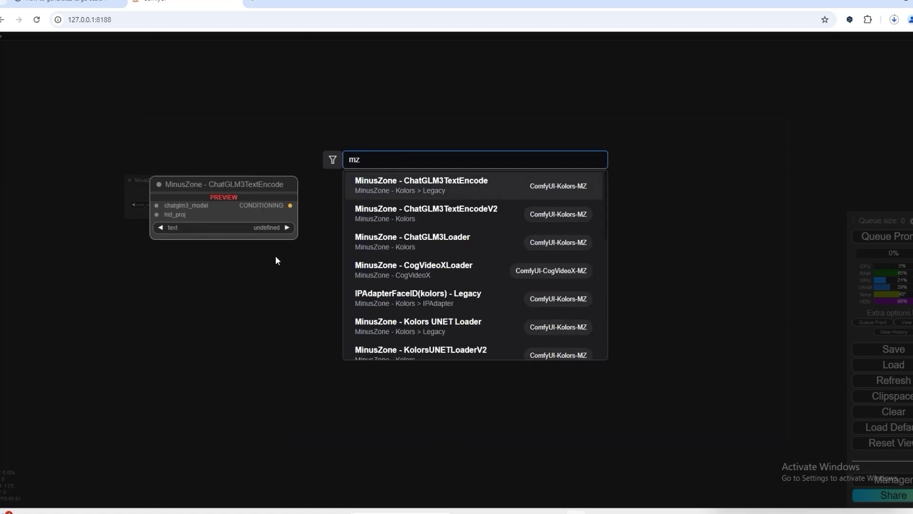
click(419, 211)
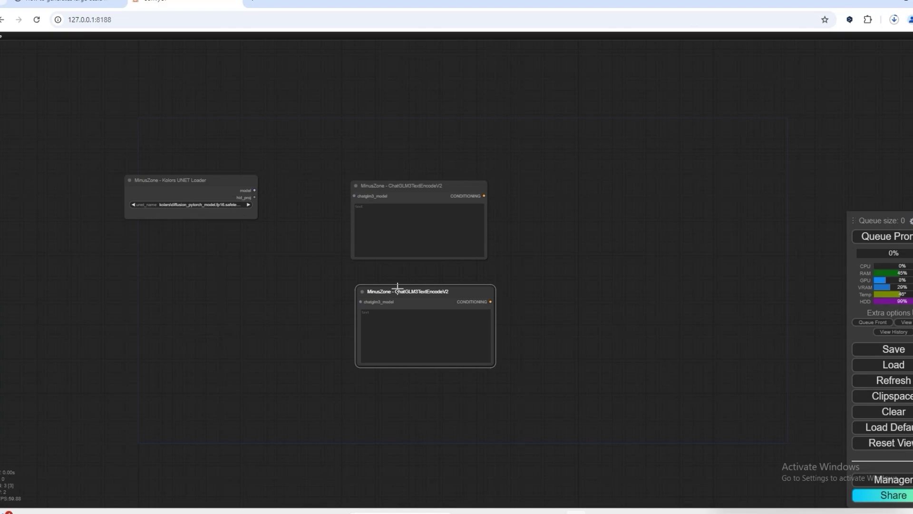
Add a Load VAE node, move and widen it, and browse its vae_name list
double_click(184, 301)
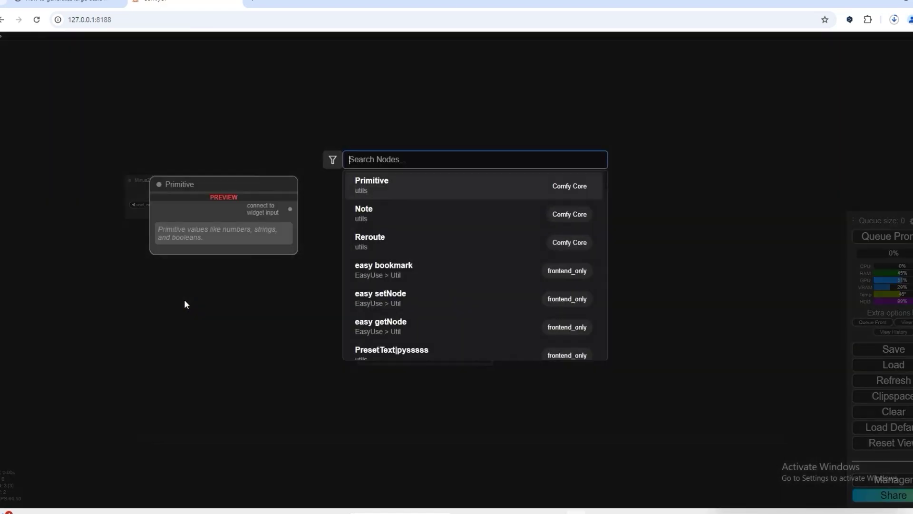
text(load)
click(399, 190)
drag(236, 295, 153, 311)
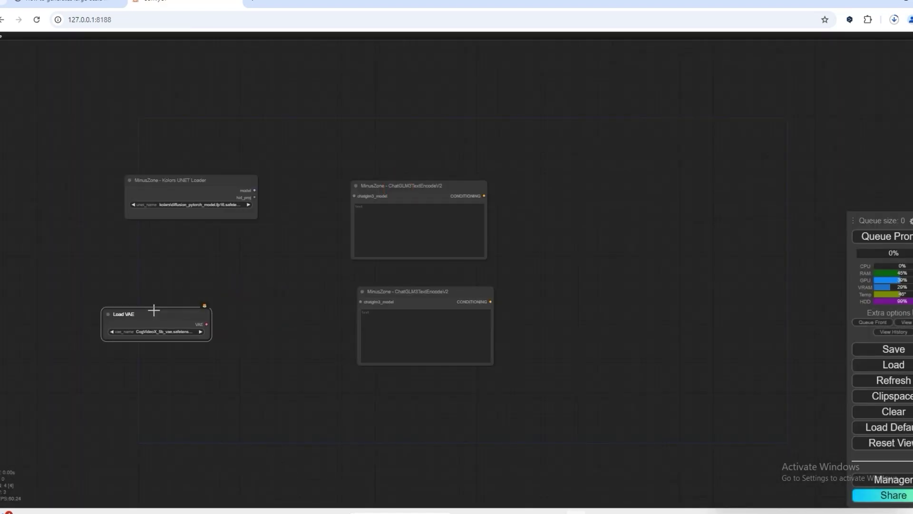
drag(210, 343, 224, 350)
click(179, 332)
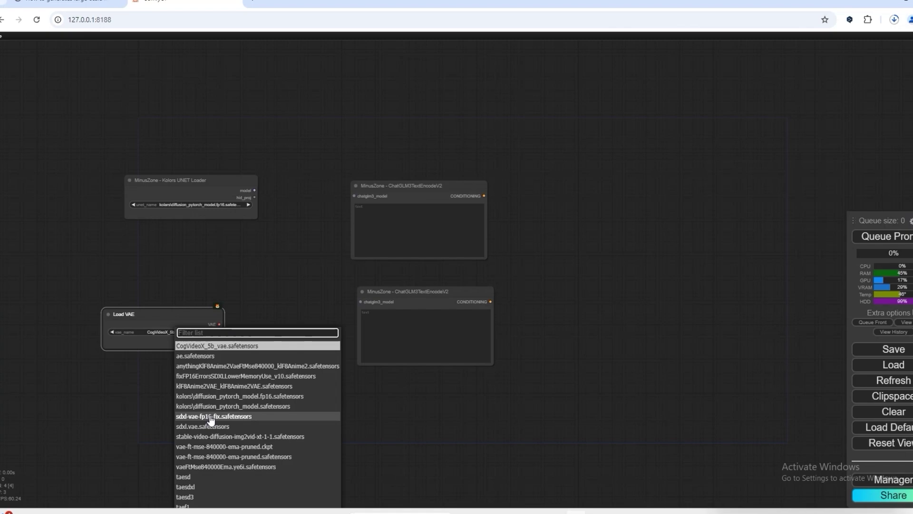
scroll(211, 418, down, 1)
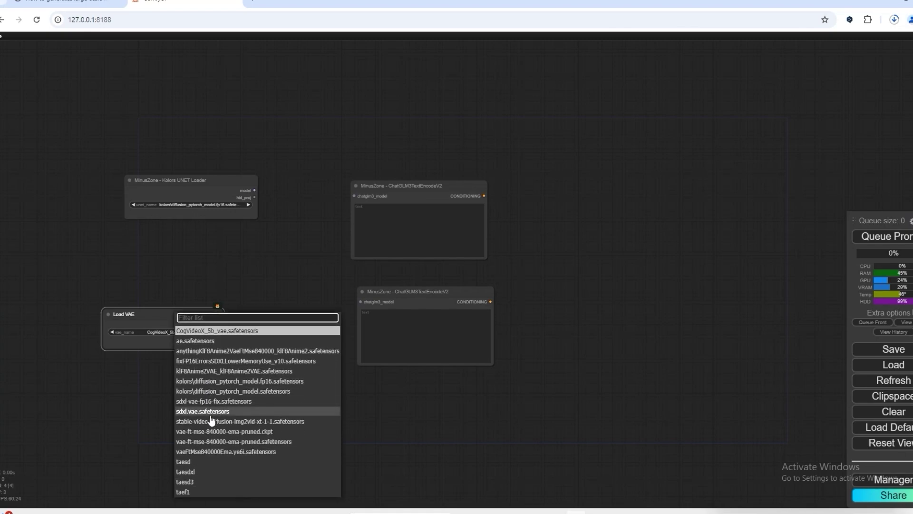
scroll(212, 421, down, 5)
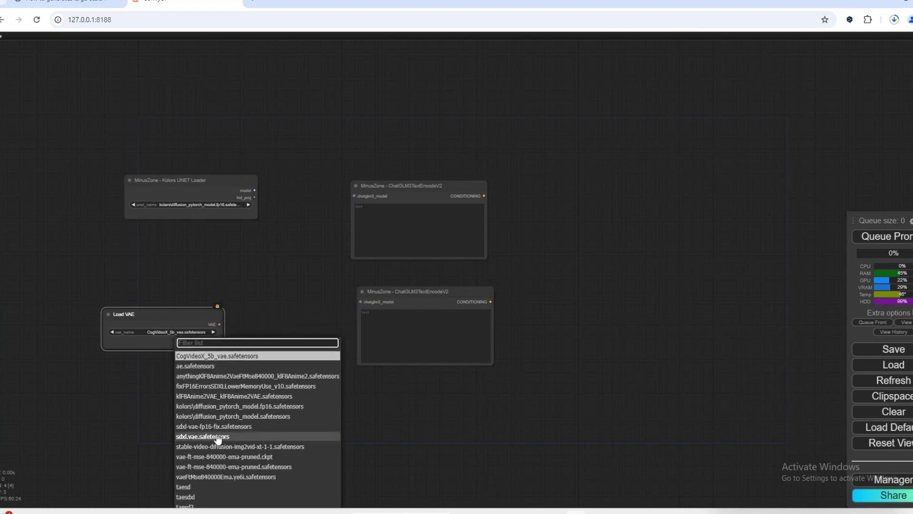
Set Load VAE to sdxl.vae.safetensors and add a ChatGLM3Loader below the UNET loader
click(217, 436)
drag(169, 319, 200, 367)
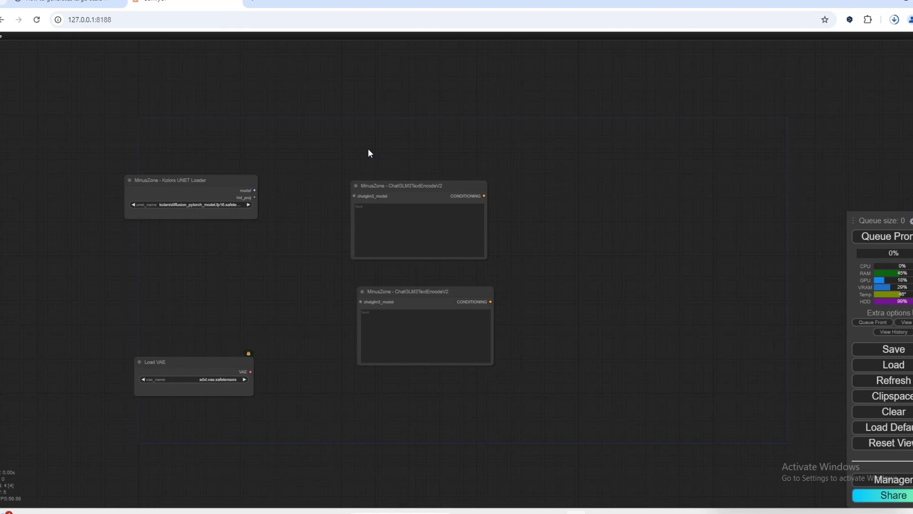
double_click(359, 140)
text(glm3)
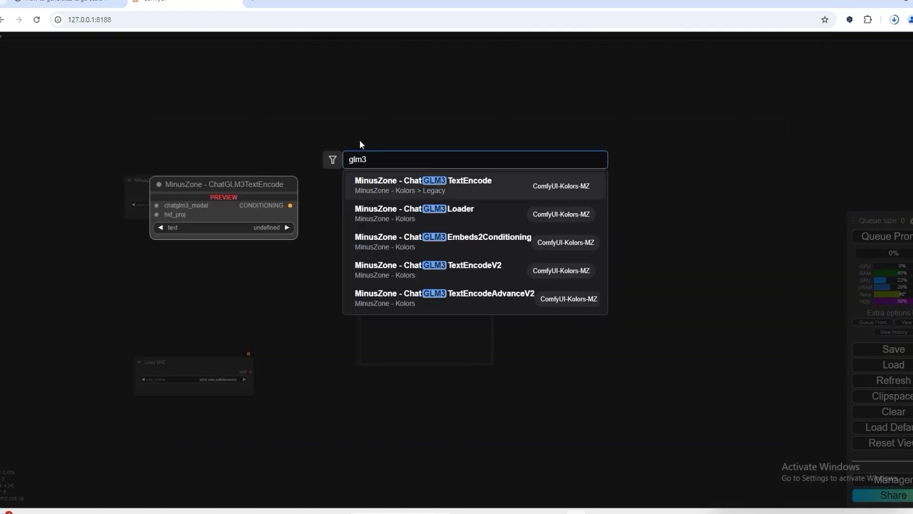
click(414, 210)
click(420, 134)
drag(409, 136, 194, 271)
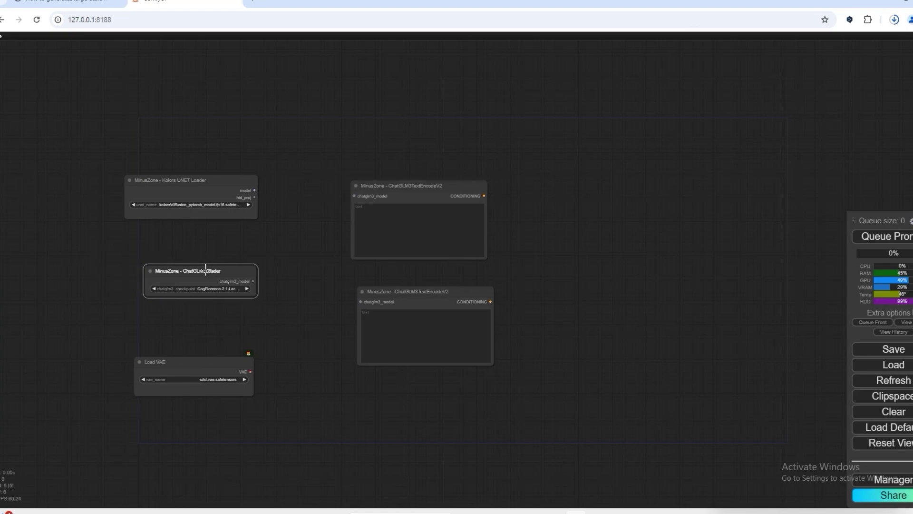
scroll(200, 275, up, 4)
Set the ChatGLM3Loader checkpoint to Kolor/chatglm3-fp16.safetensors
click(201, 298)
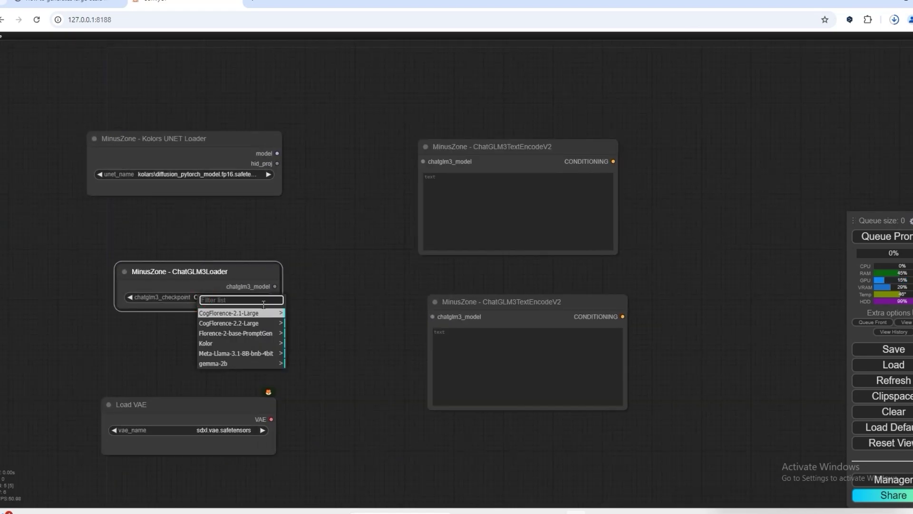
click(240, 343)
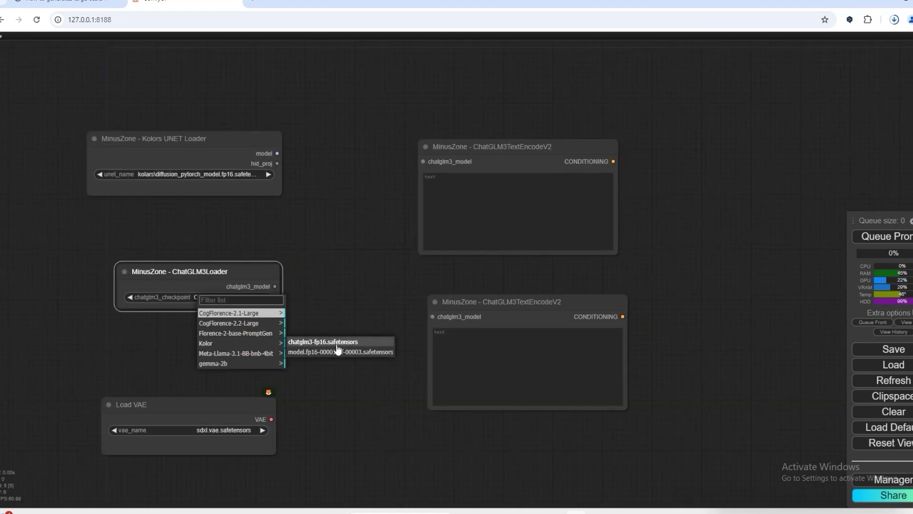
click(303, 345)
Check the model files in the ComfyUI/models/LLM/Kolor folder
key(ctrl+shift+Tab)
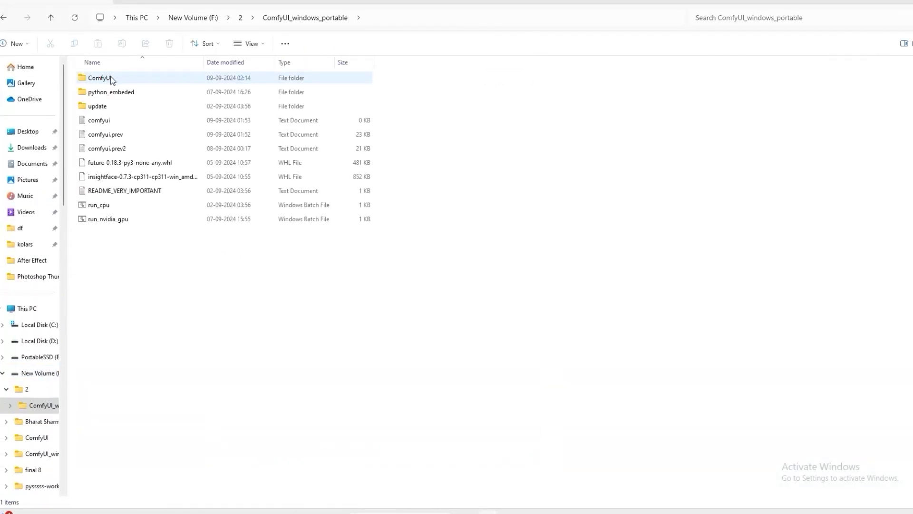
double_click(112, 78)
double_click(133, 249)
double_click(133, 477)
double_click(112, 193)
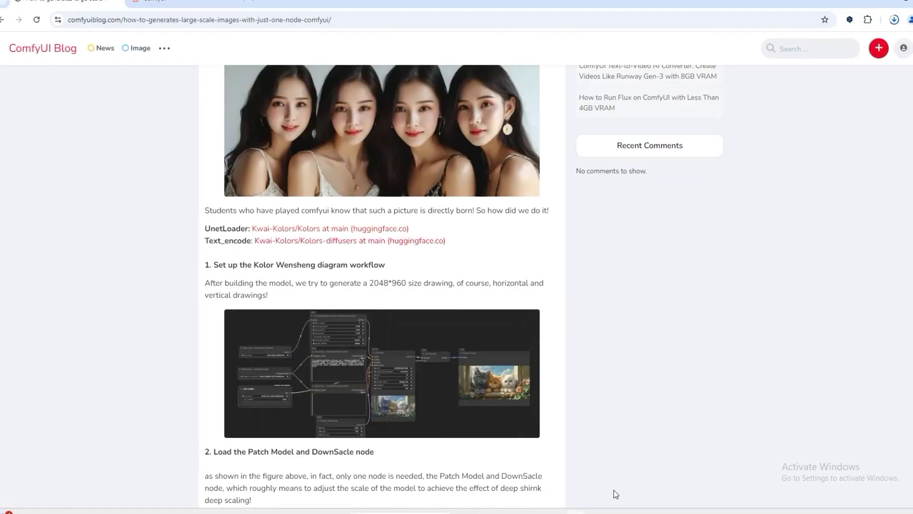
scroll(596, 432, down, 8)
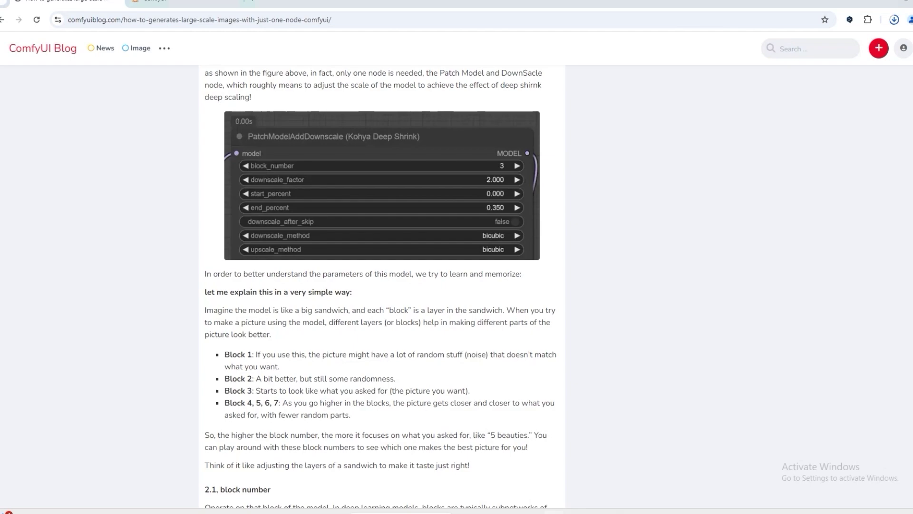
click(554, 509)
Reposition the upper and lower ChatGLM3TextEncodeV2 nodes on the canvas
click(204, 3)
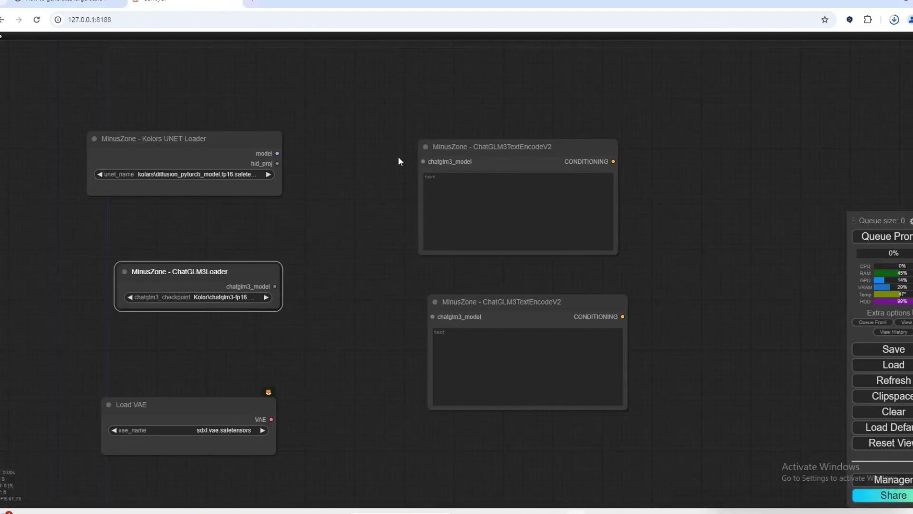
drag(443, 145, 416, 153)
scroll(477, 156, down, 4)
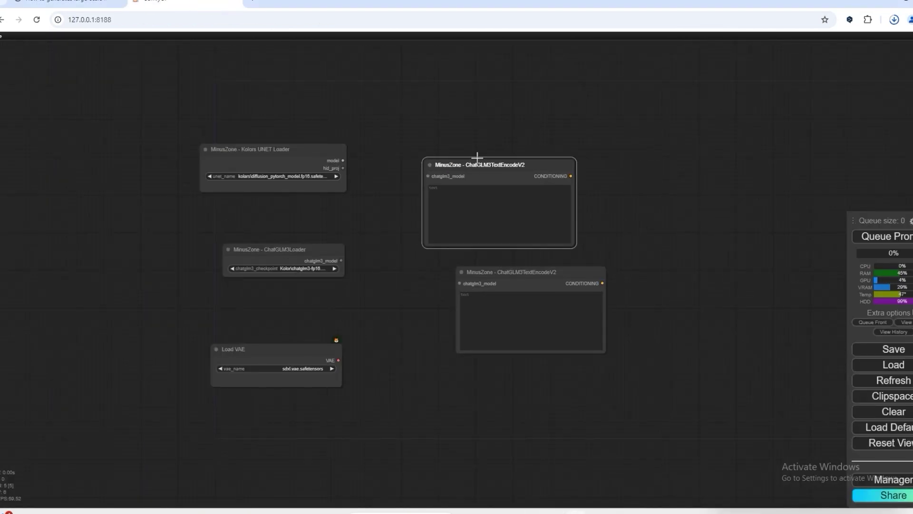
drag(461, 194, 430, 199)
drag(447, 299, 394, 321)
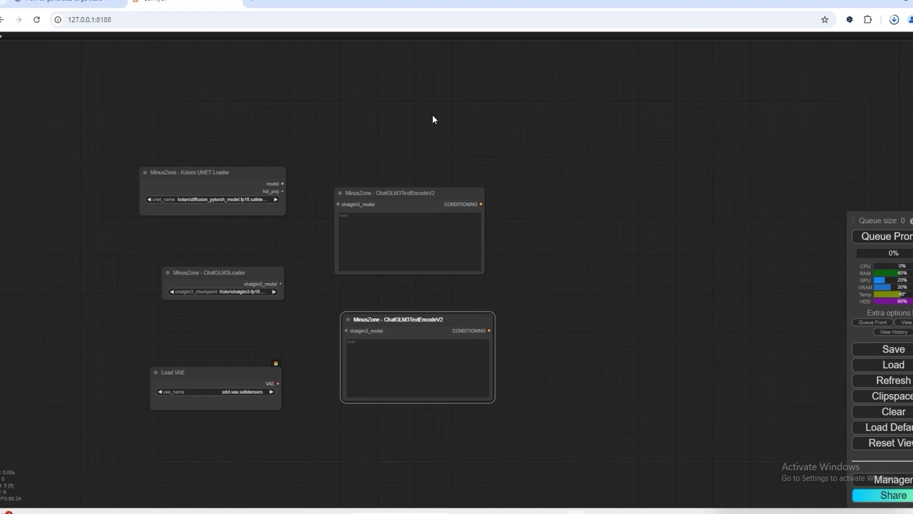
Add a PatchModelAddDownscale (Kohya Deep Shrink) node above the encoders and shift the UNET loader left
double_click(428, 112)
text(path)
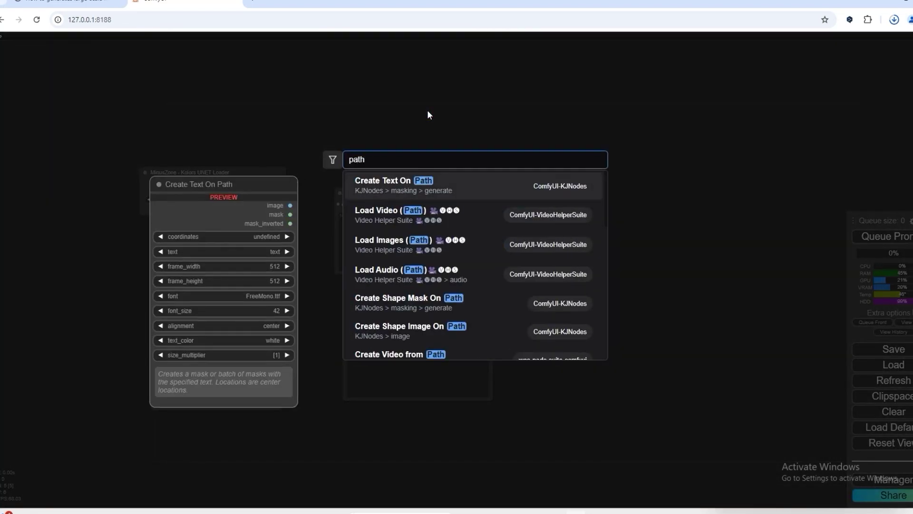
key(BackSpace)
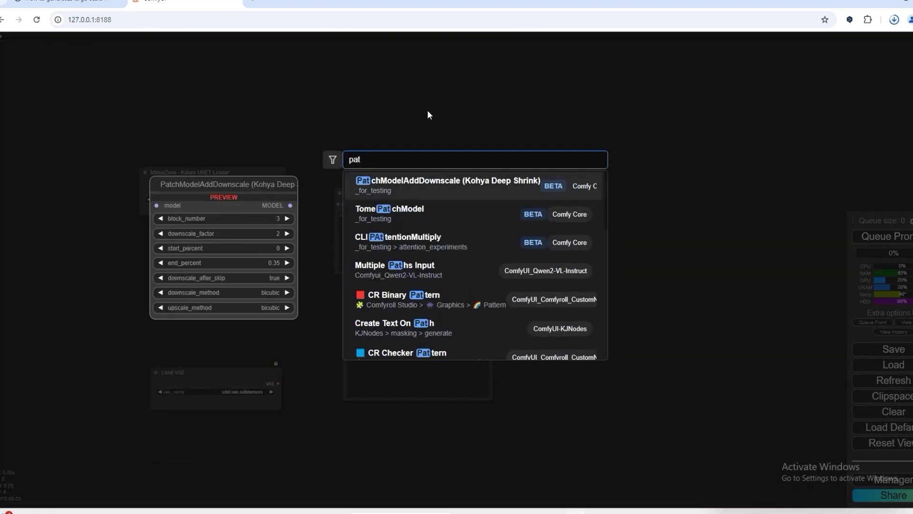
click(420, 193)
drag(464, 96, 362, 80)
drag(248, 173, 205, 172)
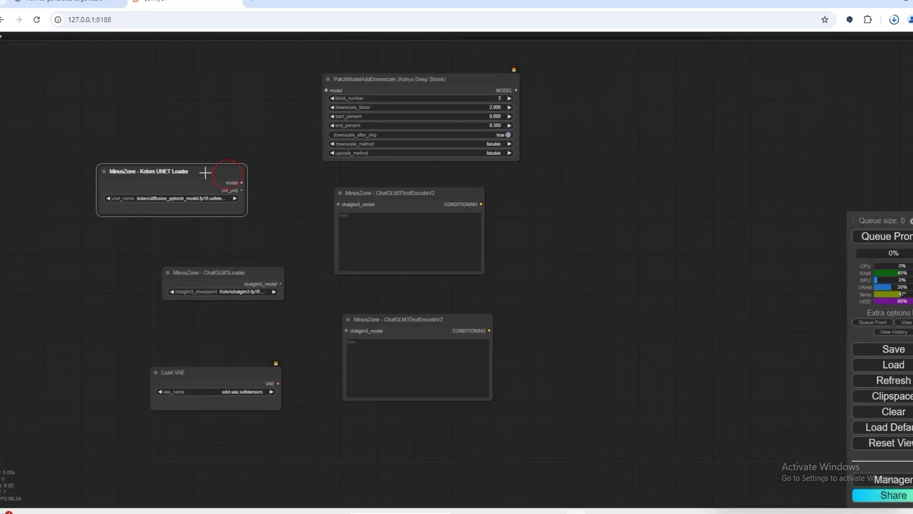
Add a KSampler node to the right of the text encoders
double_click(620, 187)
text(ksa)
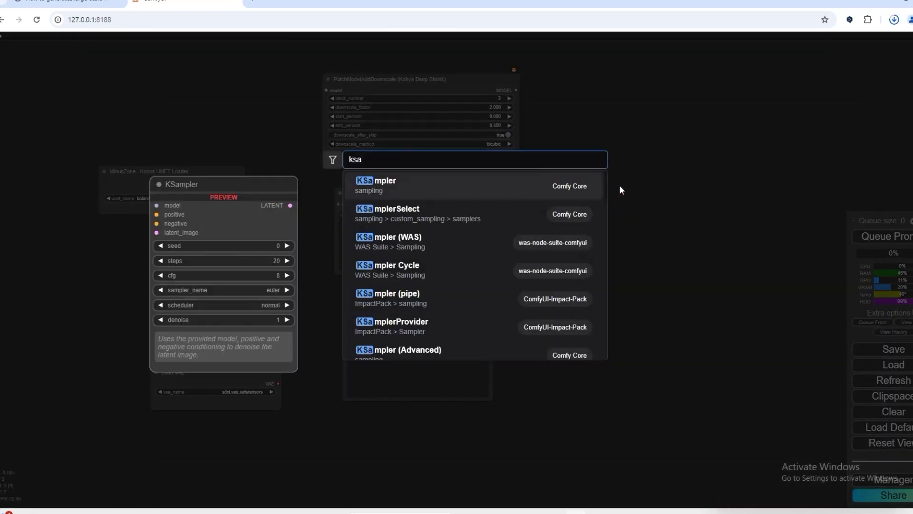
click(457, 187)
drag(666, 177, 589, 203)
click(452, 196)
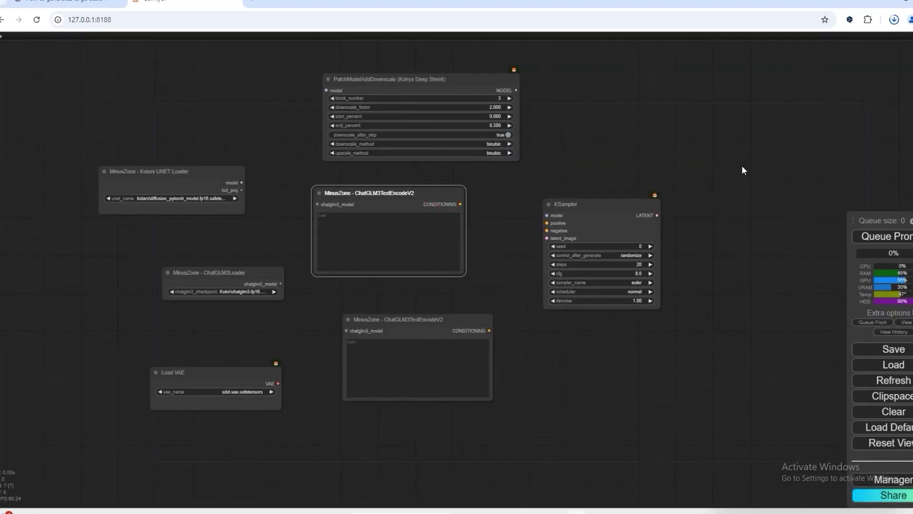
drag(743, 170, 572, 175)
Add a VAE Decode node and a Preview Image node beside the KSampler
double_click(572, 175)
text(vae)
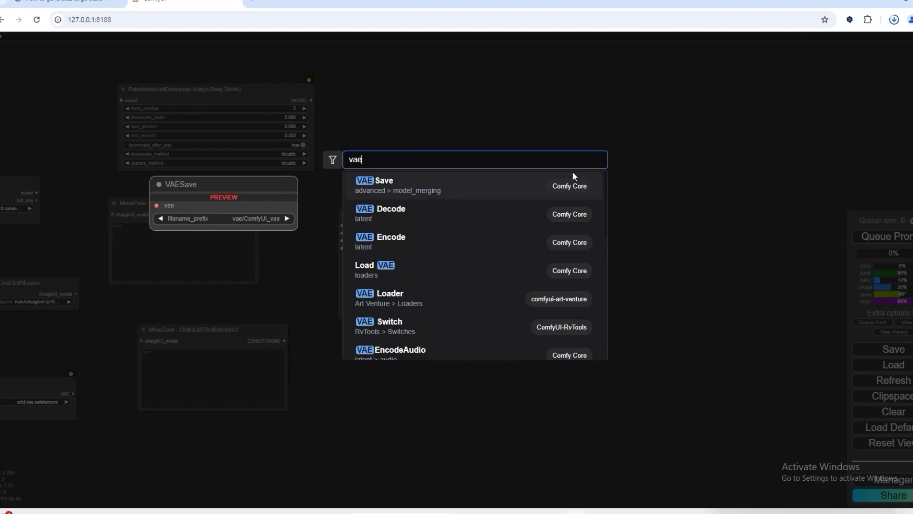
click(500, 213)
drag(600, 176, 519, 232)
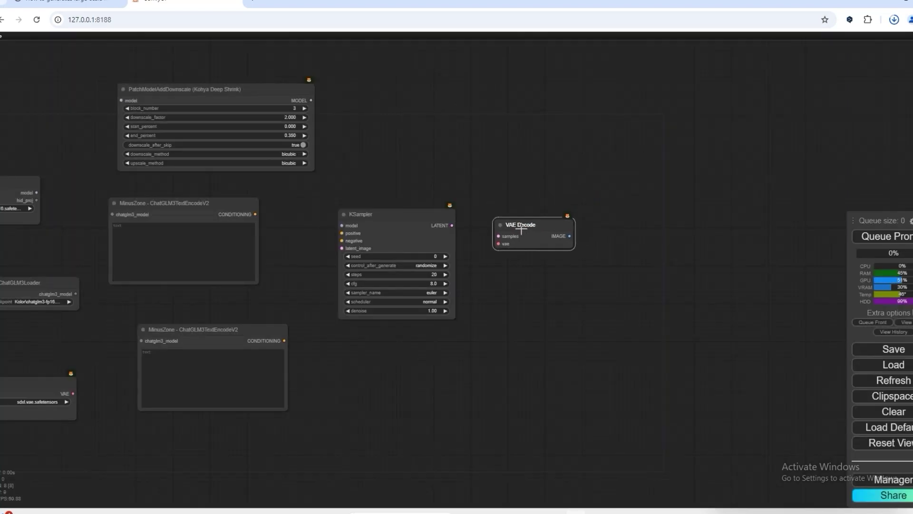
drag(401, 214, 358, 212)
double_click(637, 192)
text(prev)
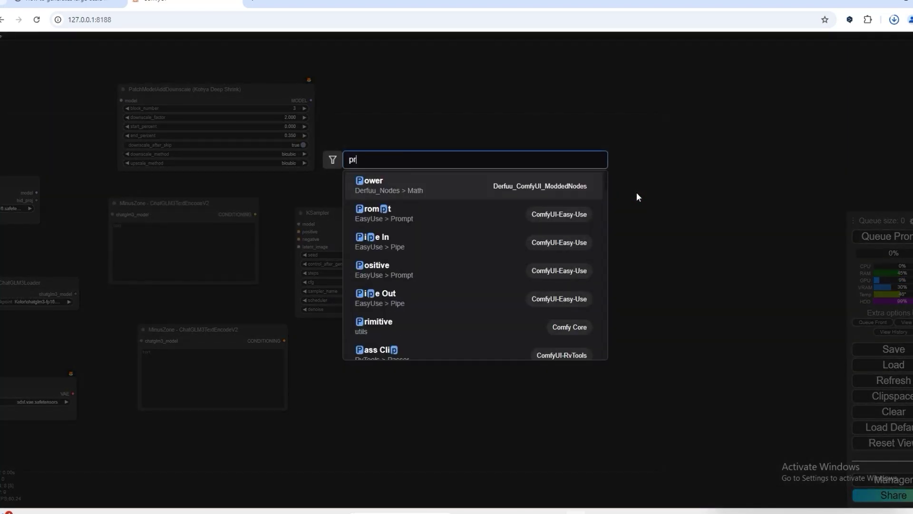
click(484, 215)
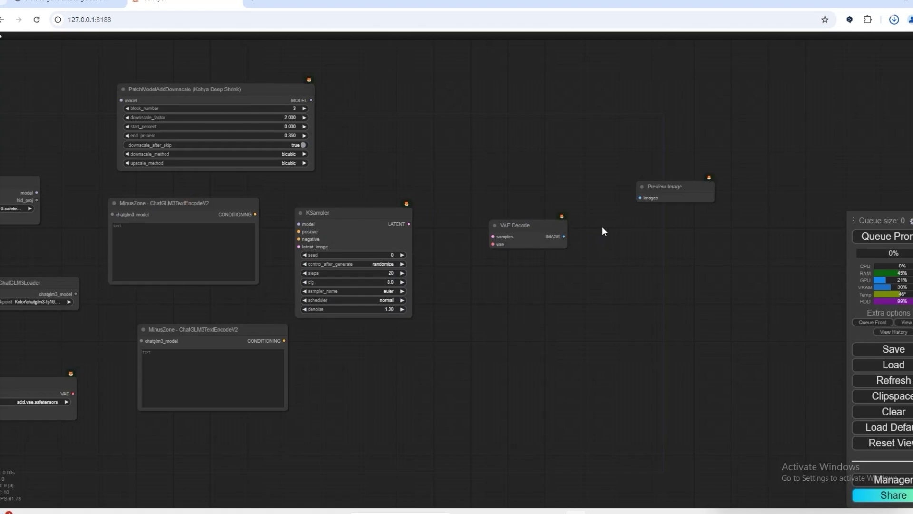
Wire KSampler's LATENT into VAE Decode samples and Load VAE into its vae input
drag(649, 189, 610, 211)
drag(520, 228, 465, 227)
drag(409, 223, 446, 237)
drag(339, 330, 486, 328)
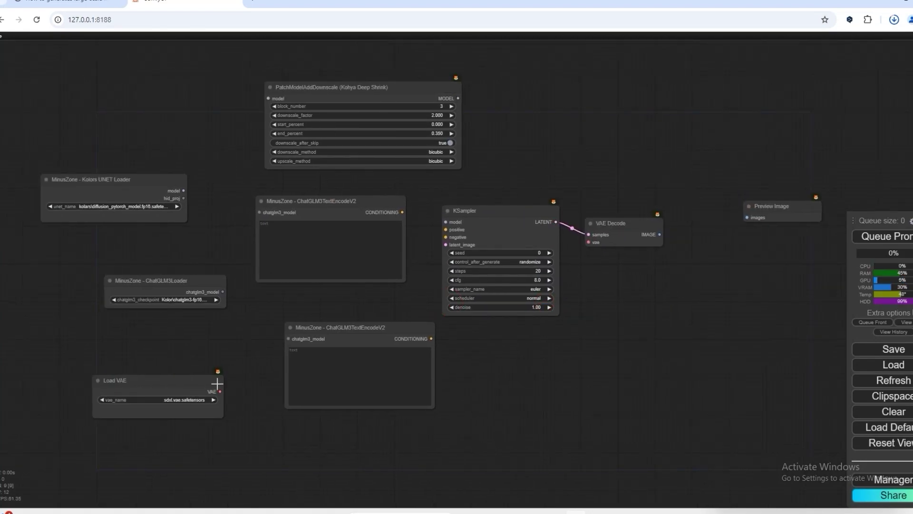
drag(219, 391, 590, 243)
Route the UNET model through PatchModelAddDownscale into KSampler's model input
drag(424, 90, 366, 98)
drag(183, 190, 210, 108)
drag(117, 181, 76, 169)
drag(400, 107, 446, 222)
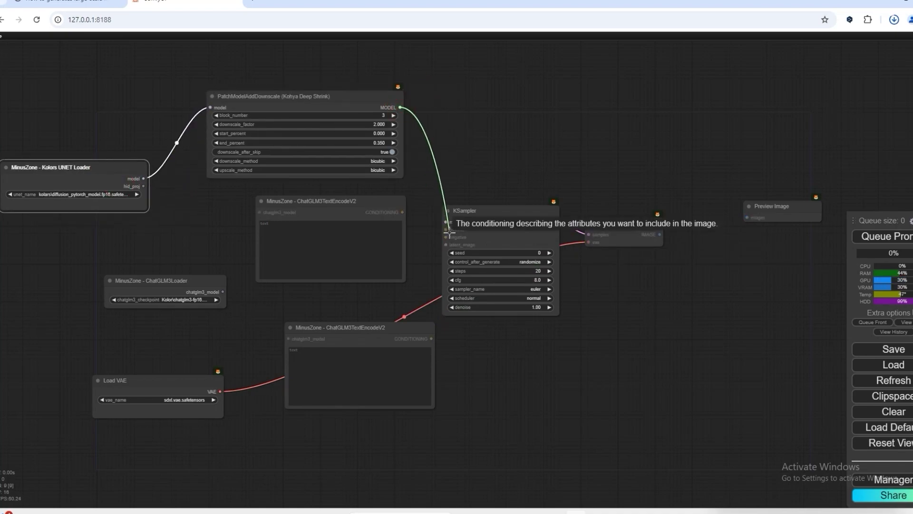
Connect the ChatGLM3Loader to the upper text encoder
drag(336, 201, 336, 210)
click(197, 284)
drag(197, 284, 259, 222)
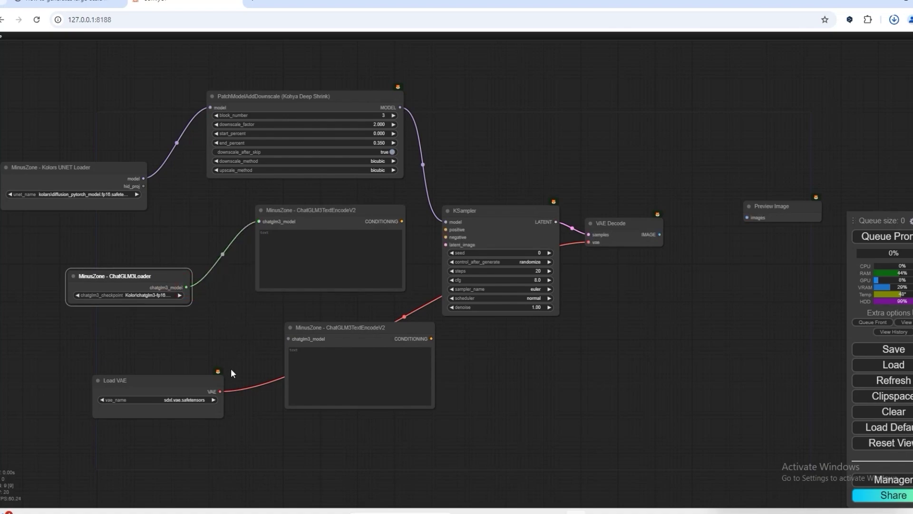
drag(159, 275, 93, 277)
drag(328, 211, 301, 216)
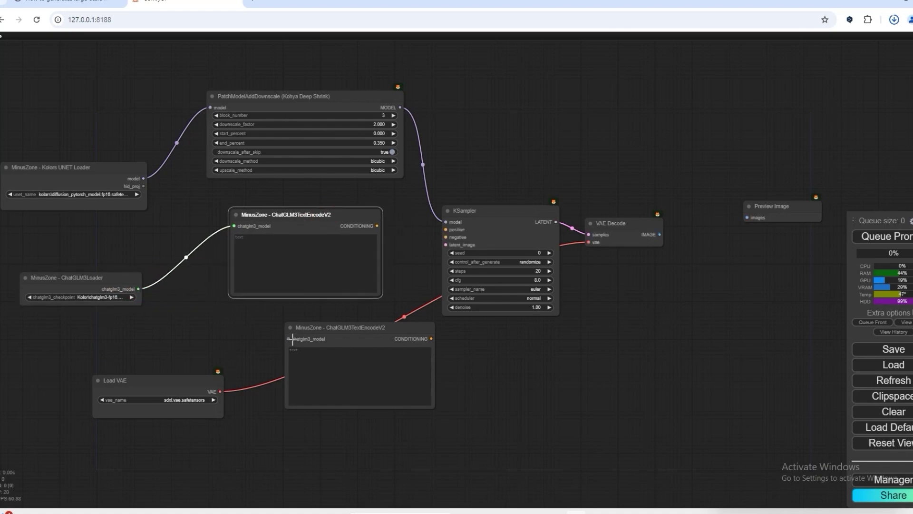
Wire the upper and lower encoders' CONDITIONING into KSampler positive and negative, tidying nodes
drag(288, 339, 139, 289)
drag(377, 226, 446, 230)
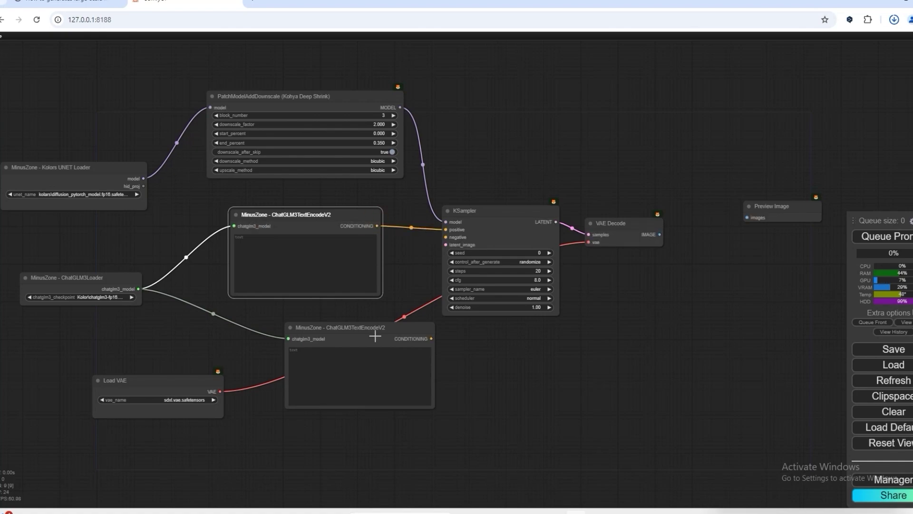
drag(375, 336, 327, 336)
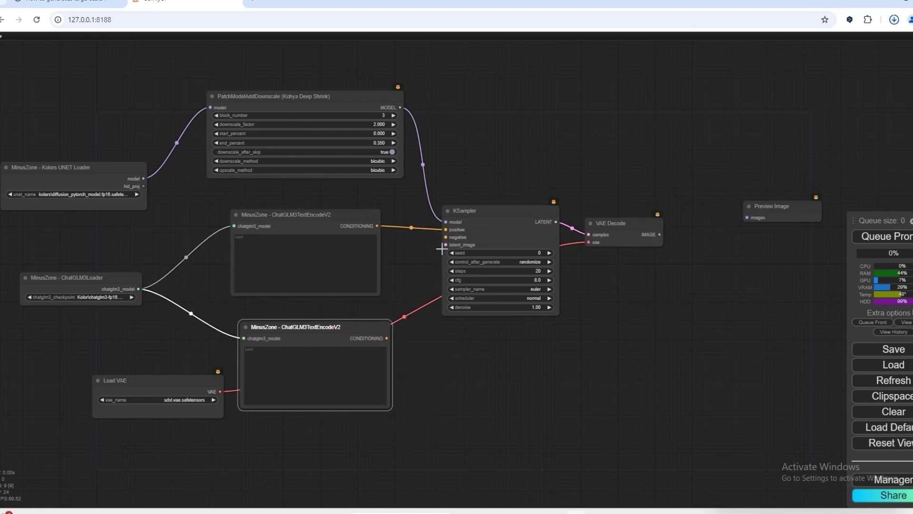
drag(386, 337, 446, 237)
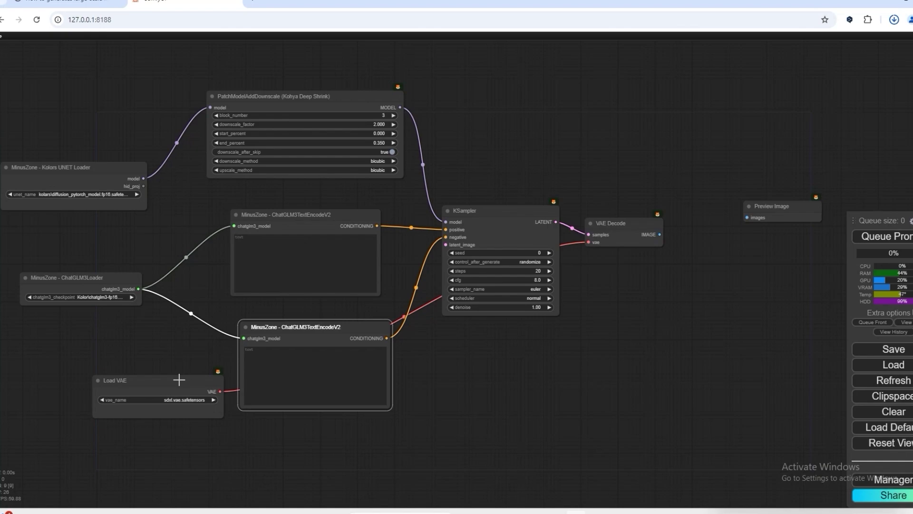
drag(179, 380, 108, 333)
drag(266, 328, 199, 311)
Add an Empty Latent Image node through the node search and place it to the left
double_click(408, 365)
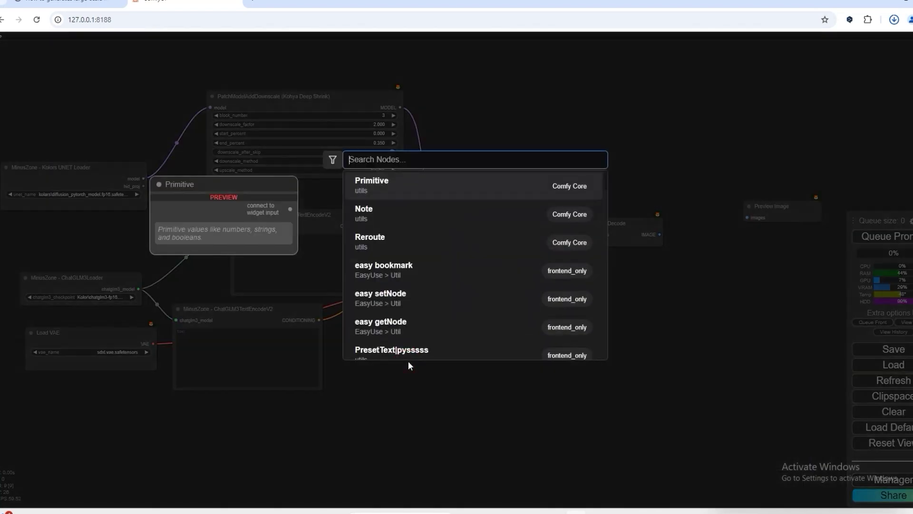
text(em)
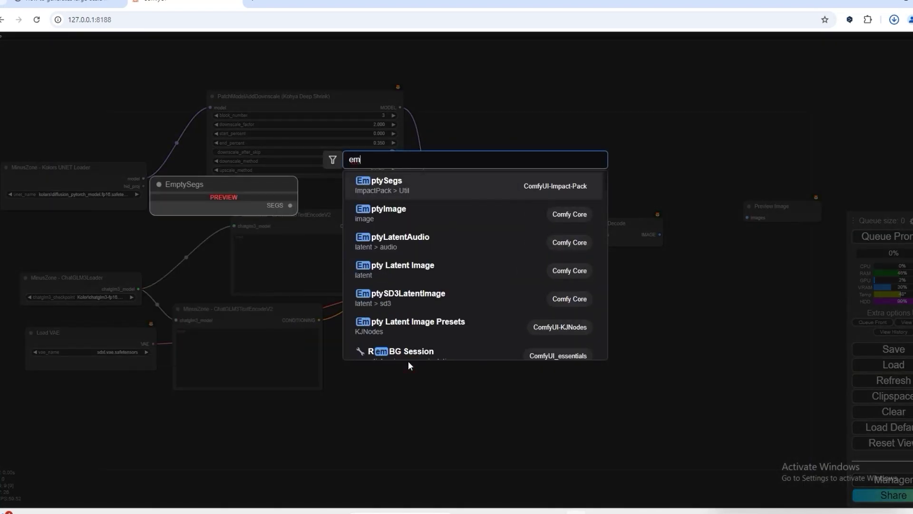
text(paty)
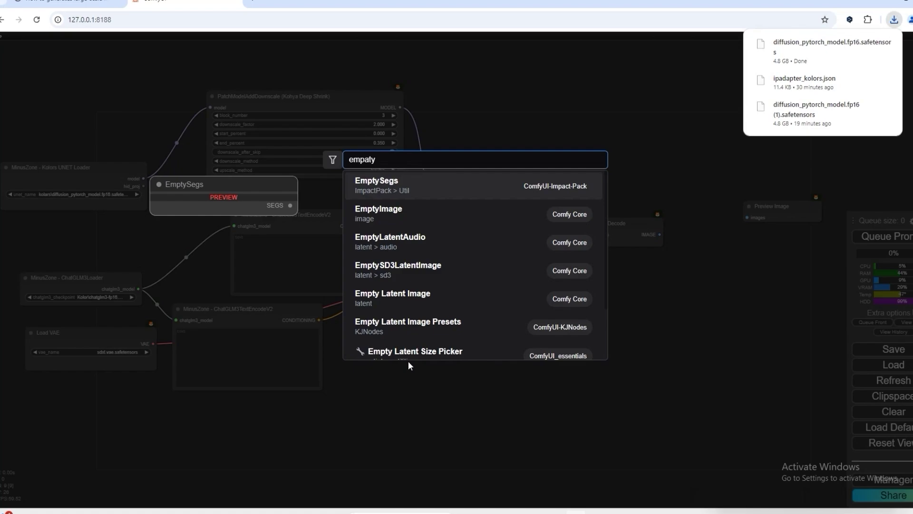
click(414, 292)
drag(461, 363, 385, 364)
Size the latent to 2048 × 960 and wire its LATENT into KSampler's latent_image
click(436, 378)
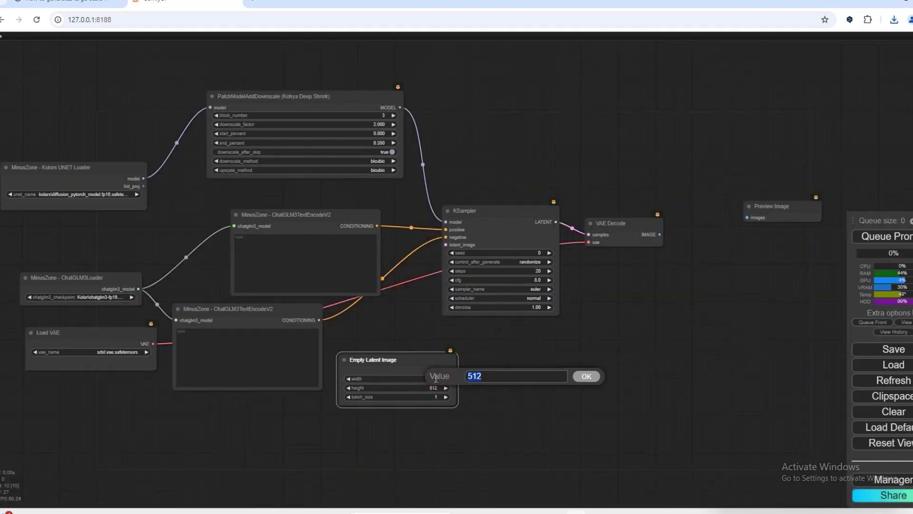
text(48)
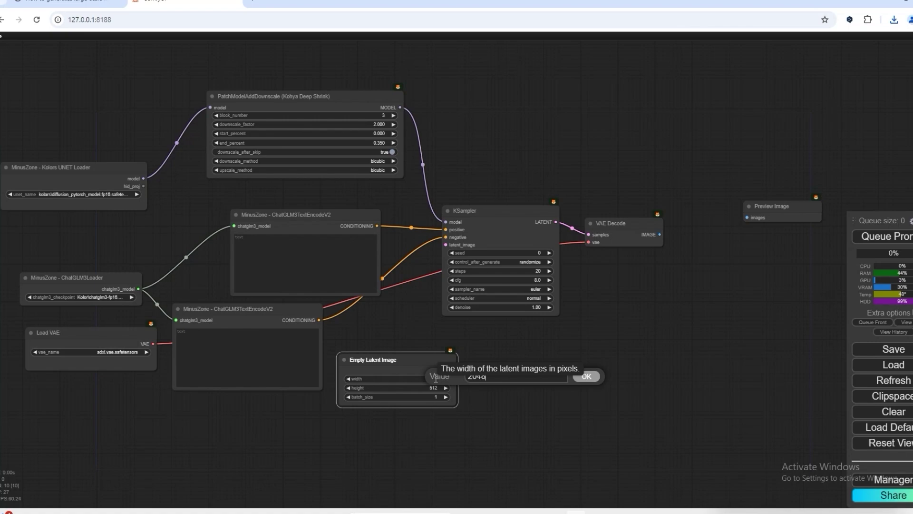
text(048)
key(Return)
click(431, 388)
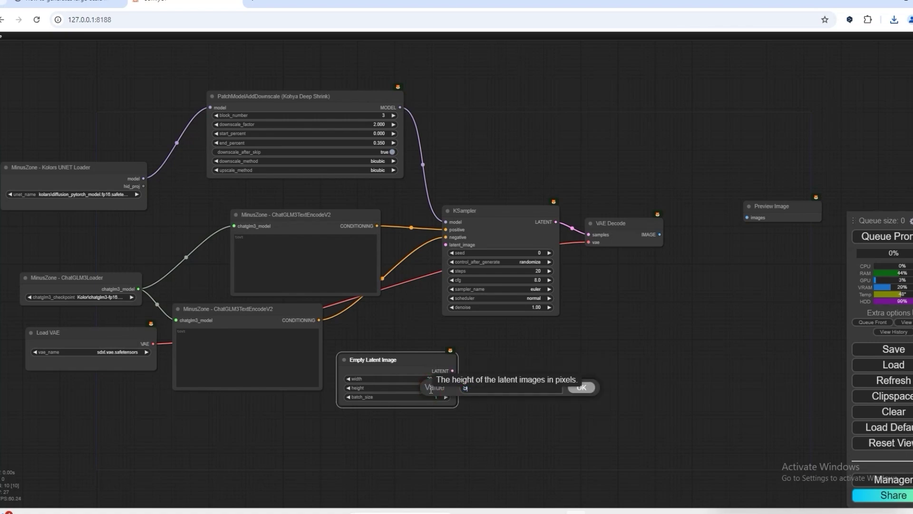
text(960)
key(Return)
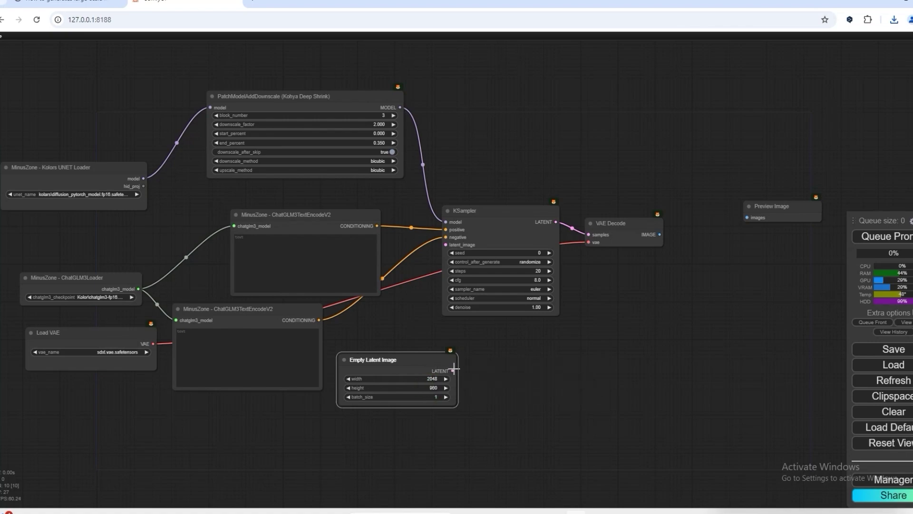
drag(453, 370, 446, 245)
drag(404, 370, 396, 335)
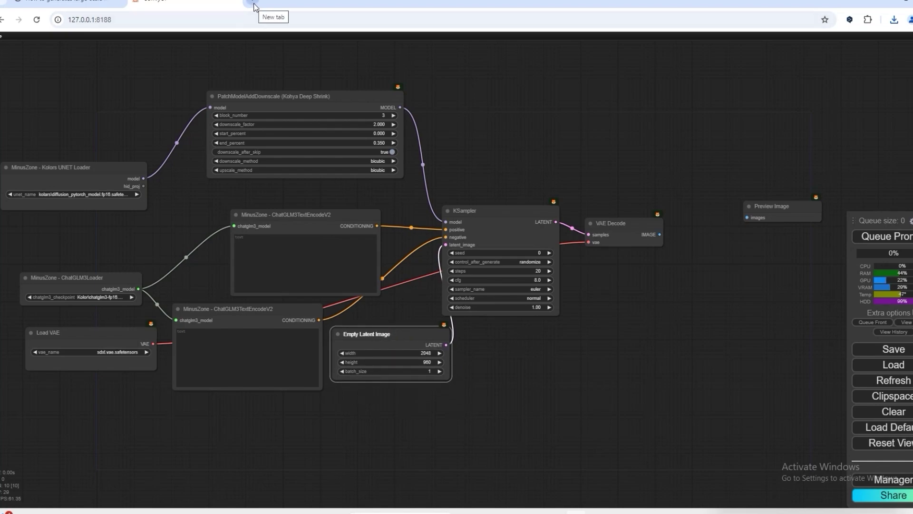
Bring Preview Image into view and reposition the two text encode nodes
scroll(572, 297, up, 3)
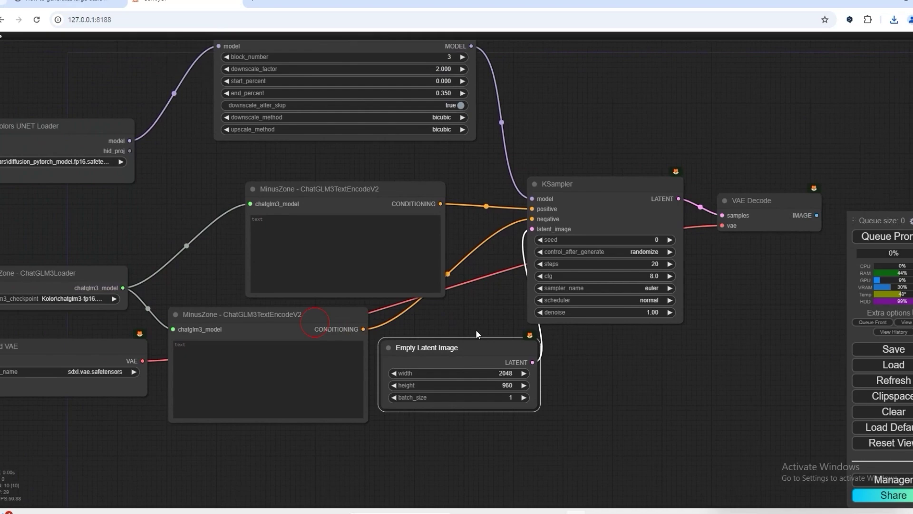
drag(268, 263, 172, 252)
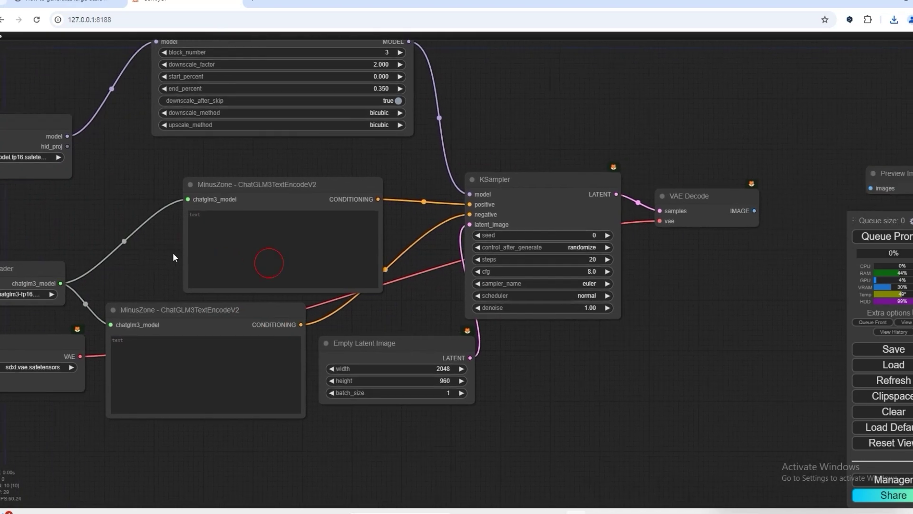
drag(247, 190, 195, 176)
drag(190, 310, 207, 309)
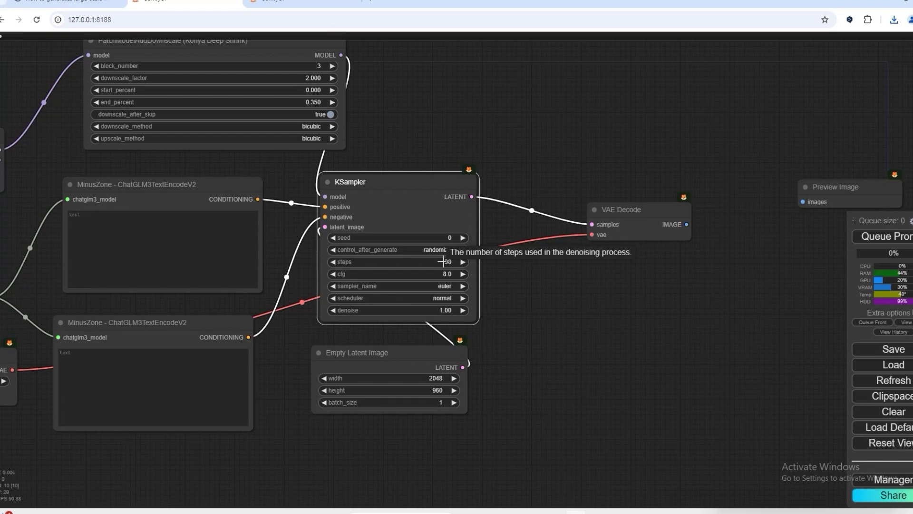
Set KSampler cfg to 6.5 and the sampler to dpmpp_2m_sde_gpu
click(446, 276)
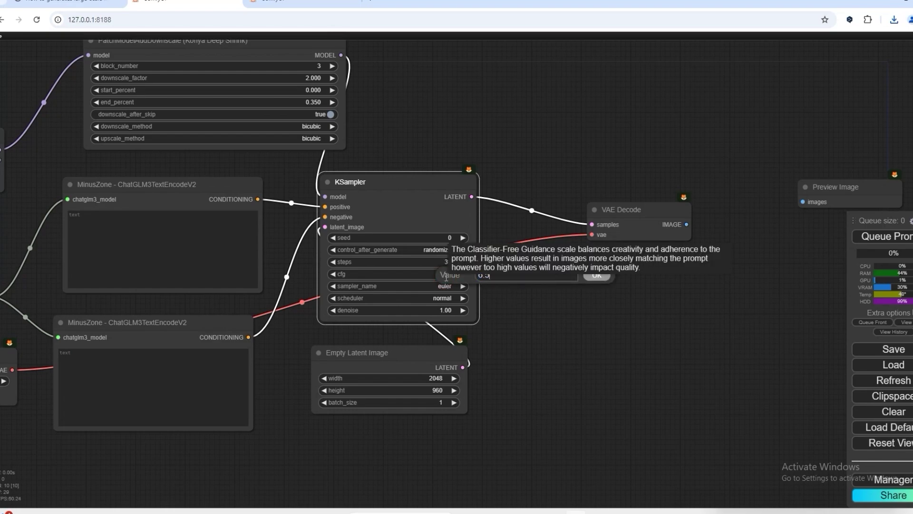
key(Return)
click(447, 285)
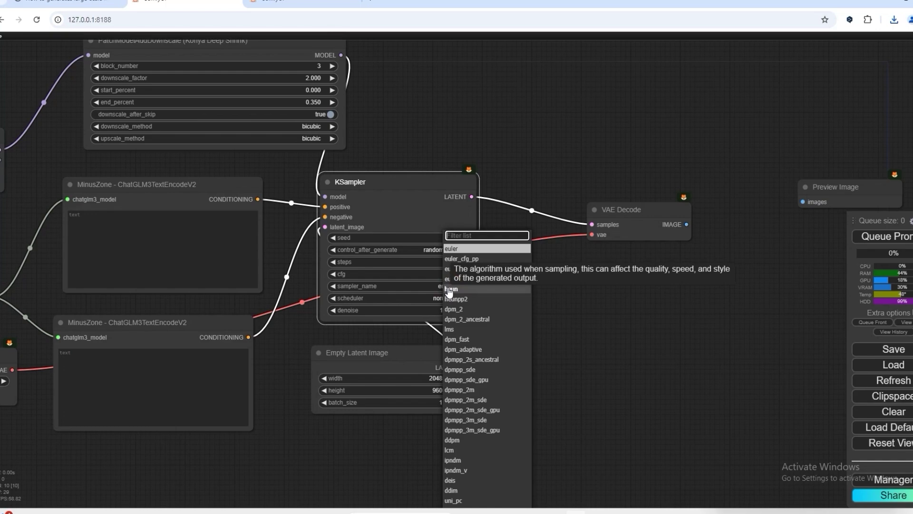
click(496, 412)
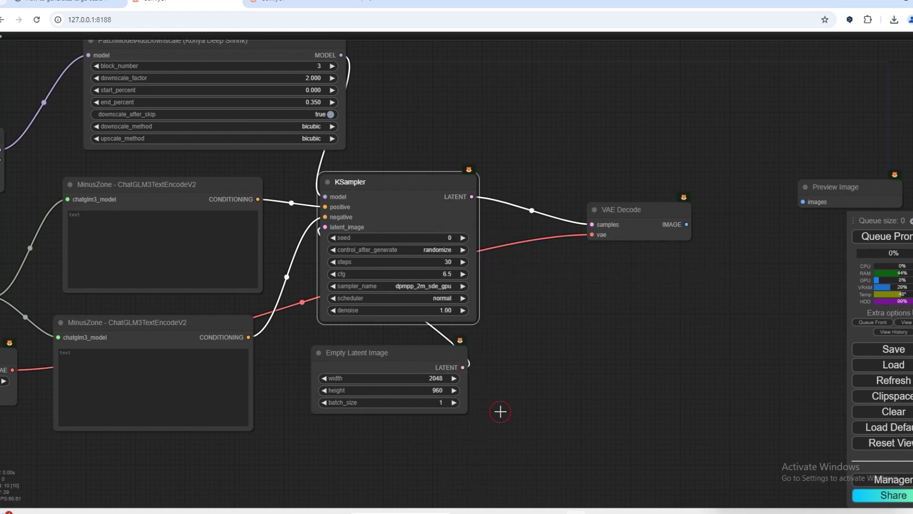
click(438, 298)
Choose the karras scheduler and connect VAE Decode's IMAGE to a Preview Image beside it
click(458, 324)
drag(633, 209, 585, 203)
drag(801, 201, 634, 218)
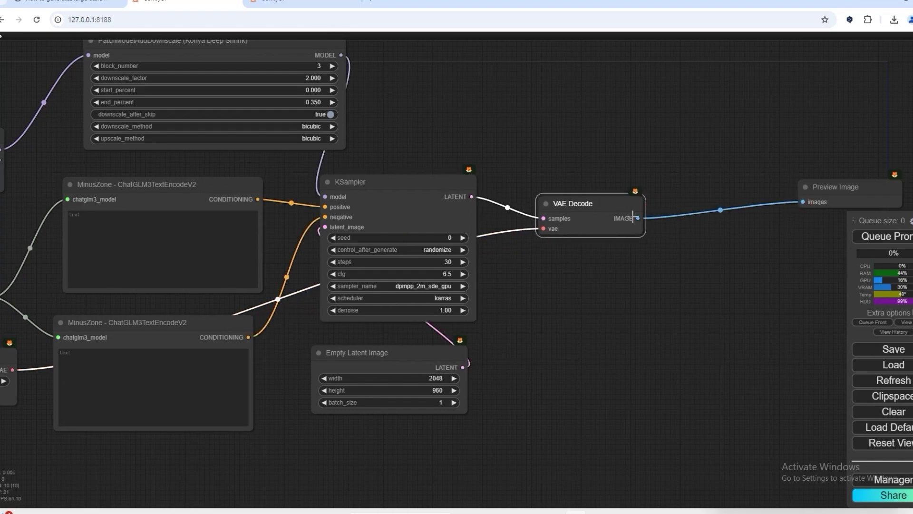
drag(592, 196, 426, 104)
drag(852, 194, 543, 129)
Enlarge the Preview Image node, tidy nearby nodes, and dismiss the KSampler error
scroll(555, 221, down, 4)
drag(291, 99, 258, 100)
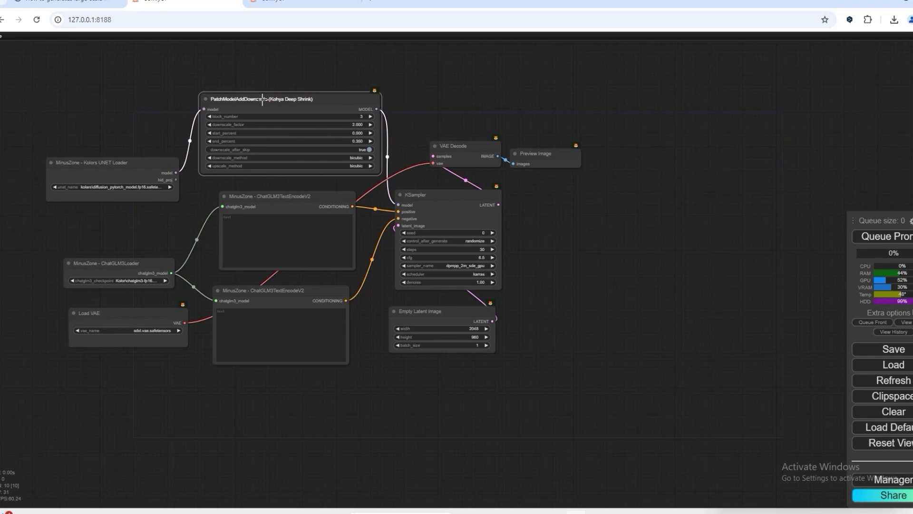
drag(577, 166, 692, 380)
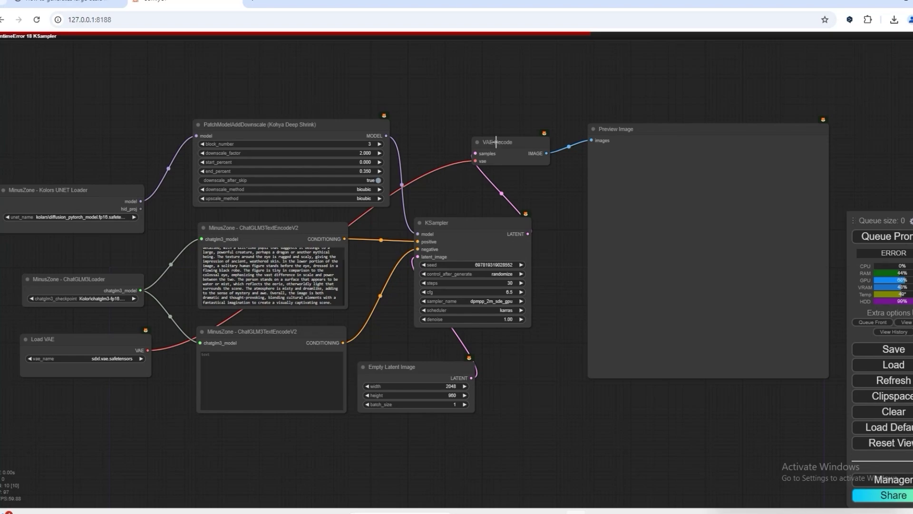
drag(496, 141, 457, 152)
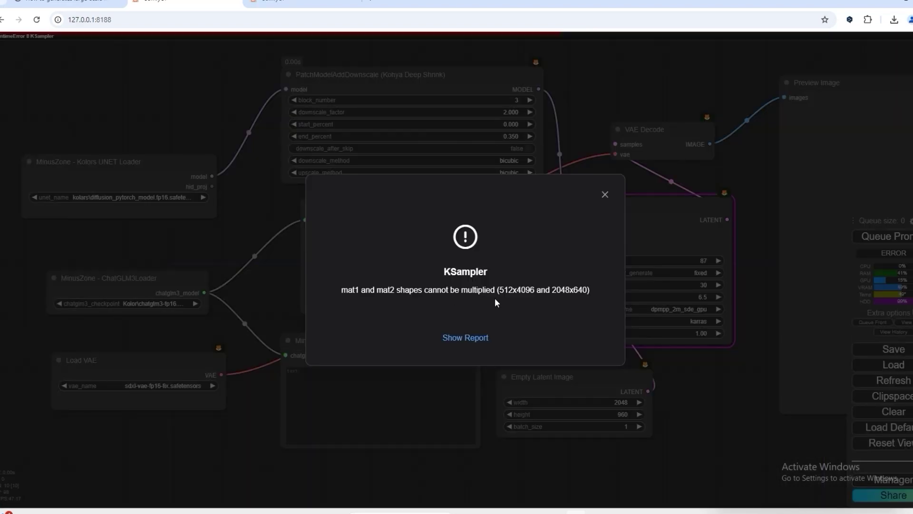
click(605, 194)
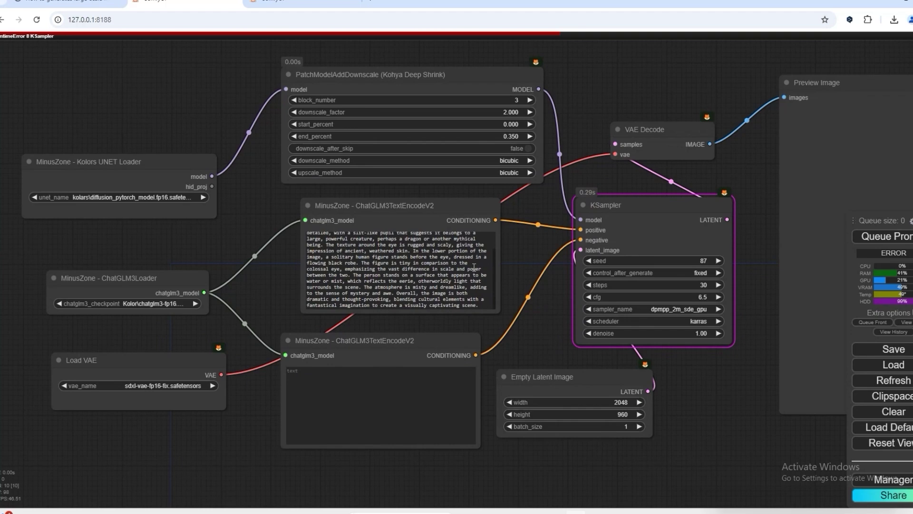
Add a MinusZone - ChatGLM3TextEncode node via the 'minu' search
click(351, 211)
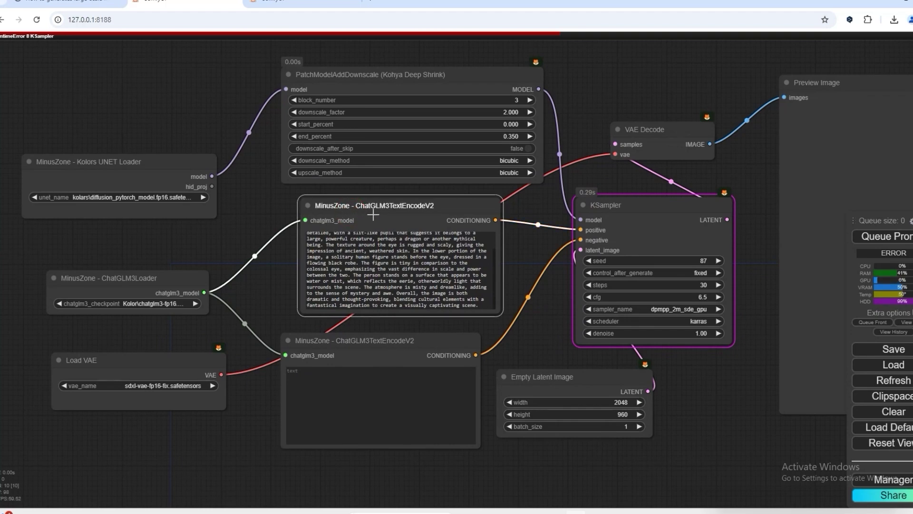
double_click(225, 217)
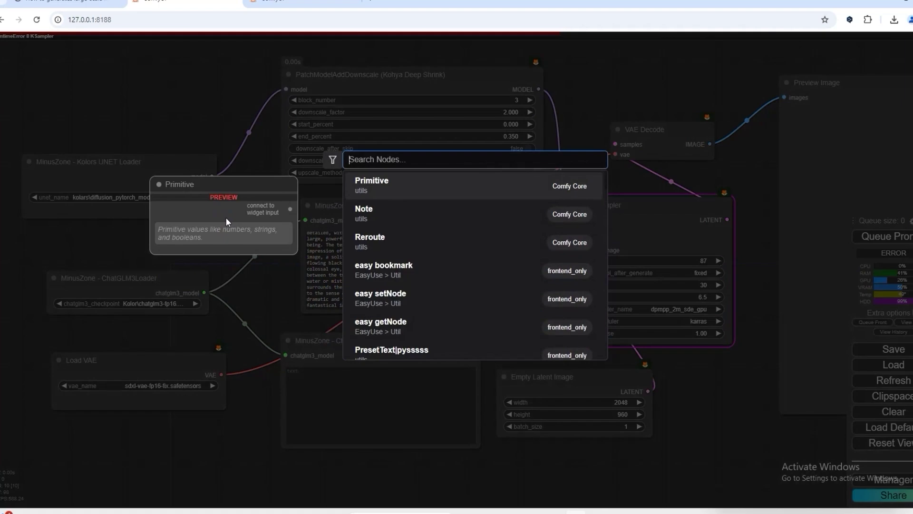
text(minu)
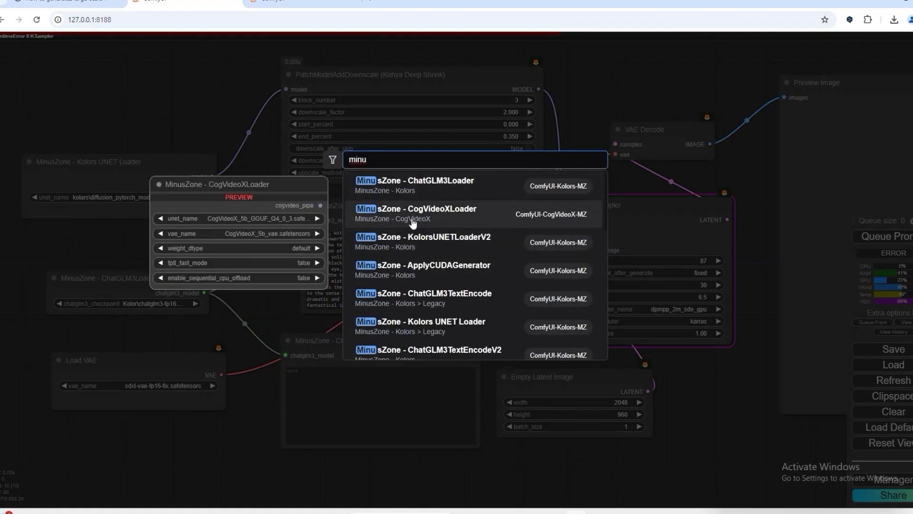
click(412, 306)
drag(236, 228, 282, 403)
Put the prompt encoder in place, delete the V2 text encode node, and connect hid_proj
drag(611, 230, 472, 216)
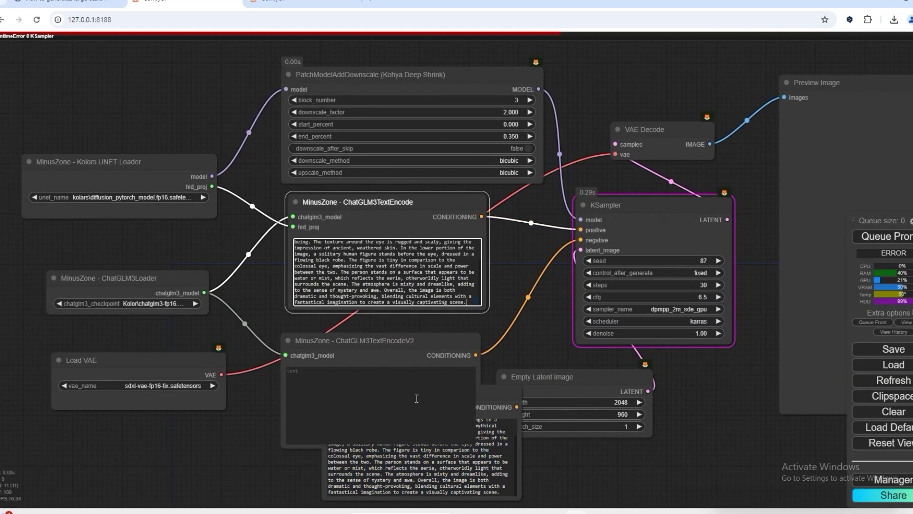
drag(329, 409, 310, 342)
click(347, 349)
key(Delete)
drag(212, 186, 277, 368)
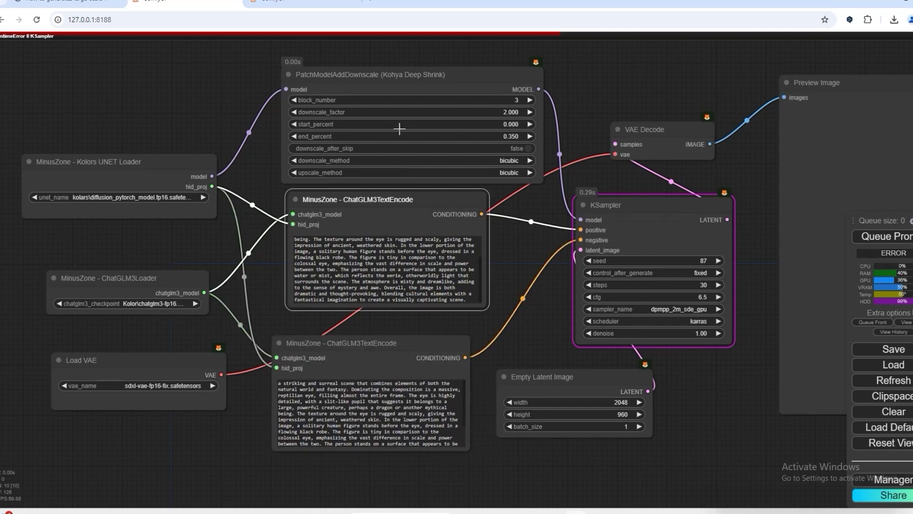
Queue the generation and rearrange the VAE Decode, Preview Image, Empty Latent and KSampler nodes
key(ctrl+Return)
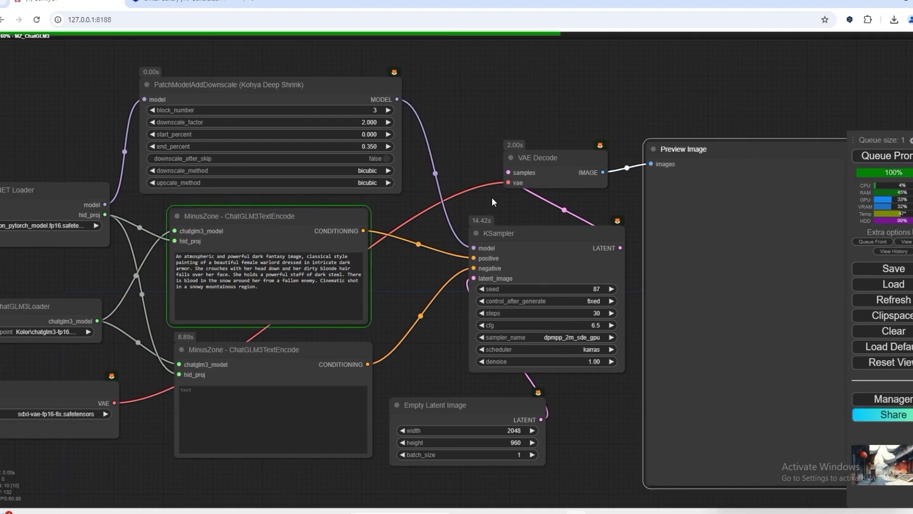
drag(381, 273, 239, 273)
drag(369, 173, 318, 177)
drag(523, 158, 448, 139)
drag(280, 413, 293, 399)
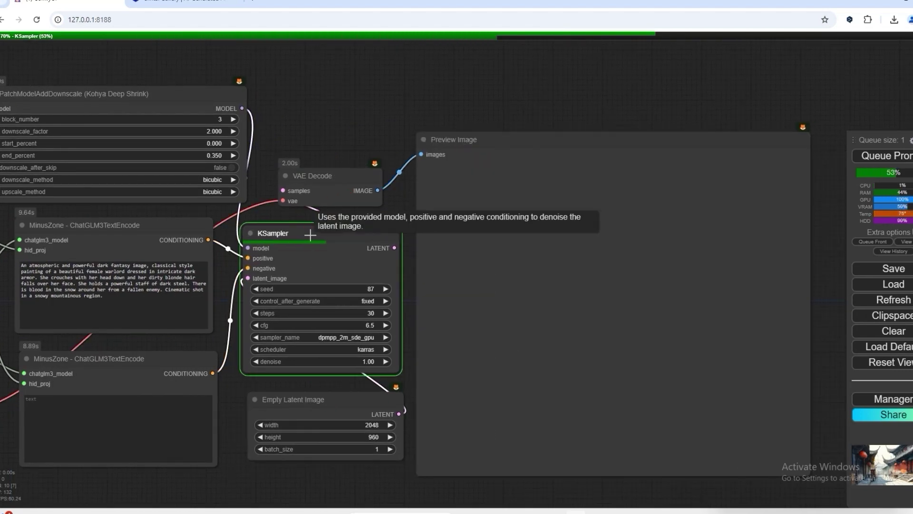
drag(331, 229, 322, 232)
drag(332, 170, 299, 184)
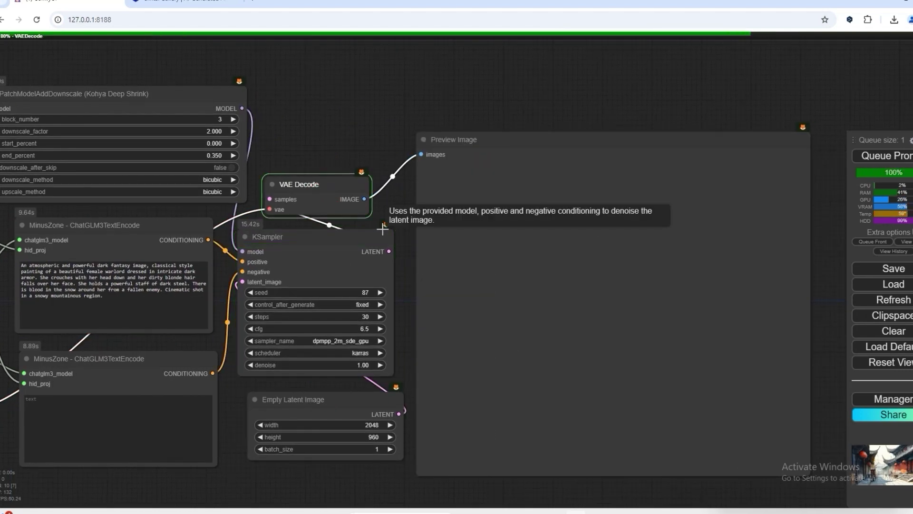
Inspect the finished blonde warrior render and open it full-size in a new tab
scroll(576, 300, up, 4)
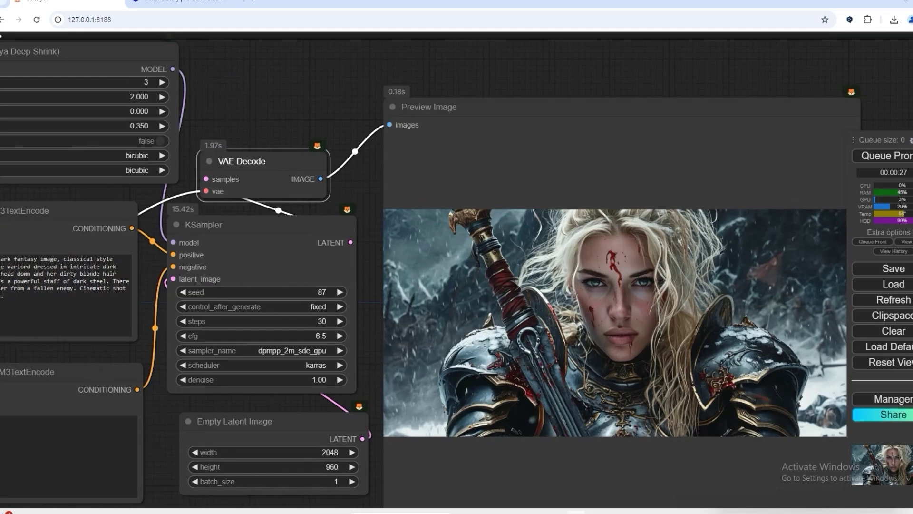
scroll(599, 307, down, 3)
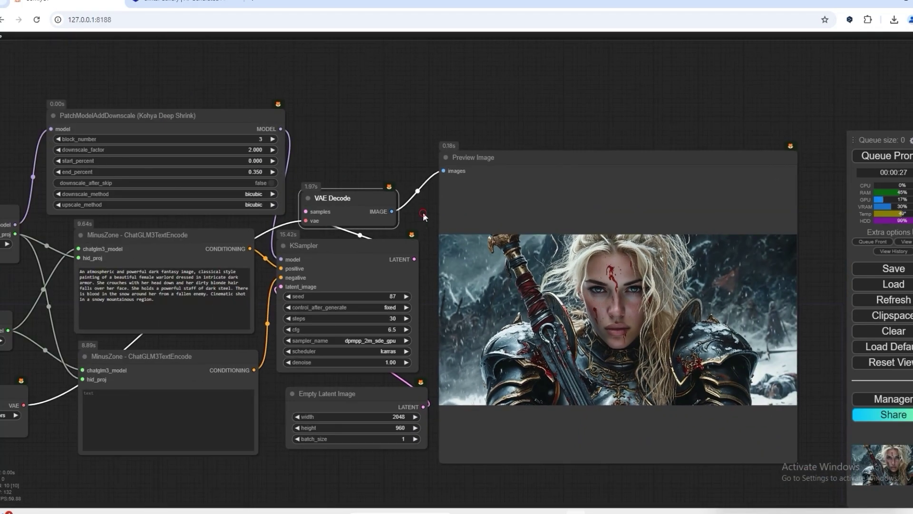
drag(423, 217, 251, 218)
scroll(415, 276, up, 4)
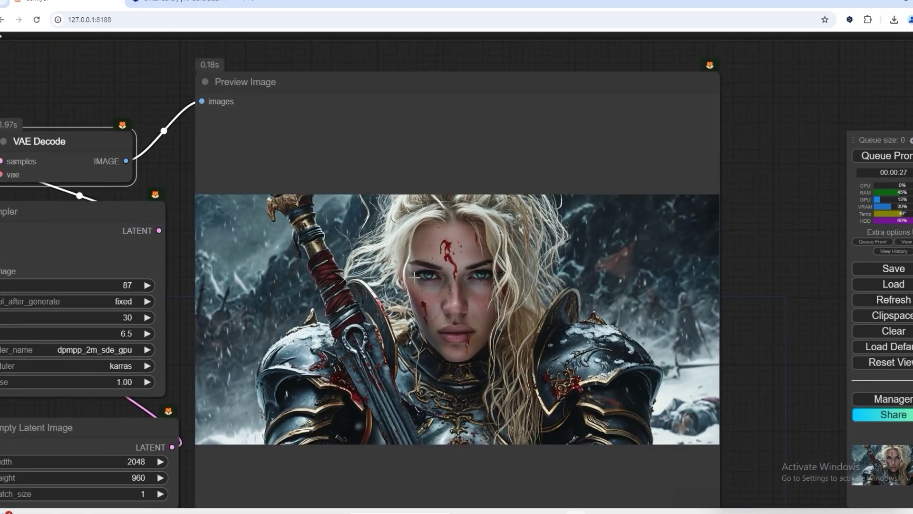
scroll(415, 277, up, 4)
scroll(415, 278, down, 3)
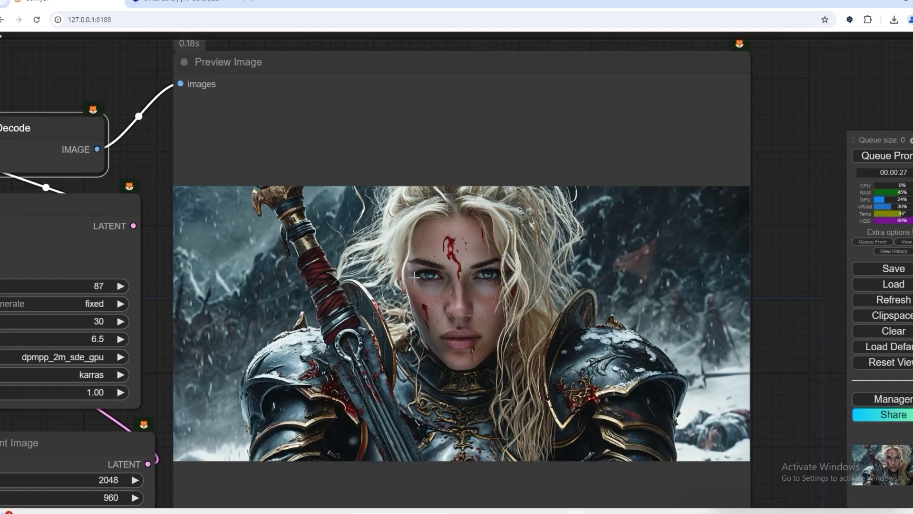
scroll(415, 276, up, 3)
scroll(415, 277, down, 4)
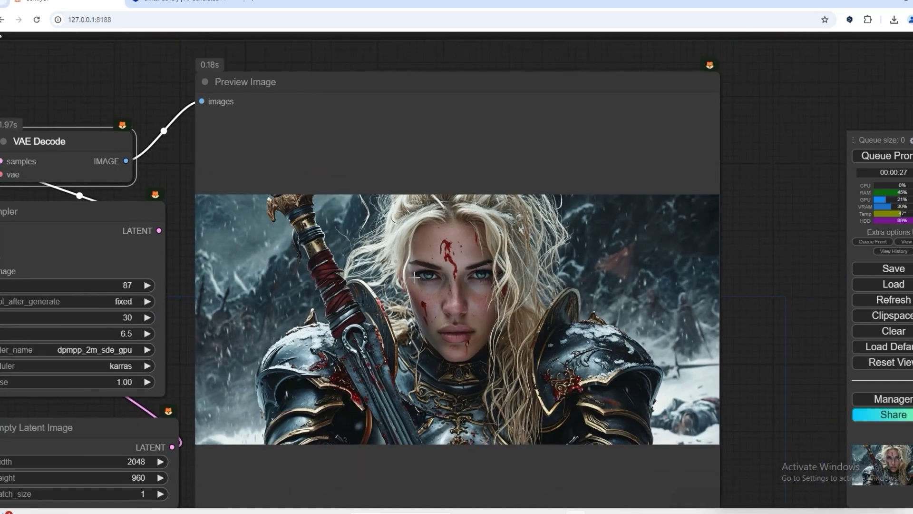
right_click(419, 280)
click(431, 214)
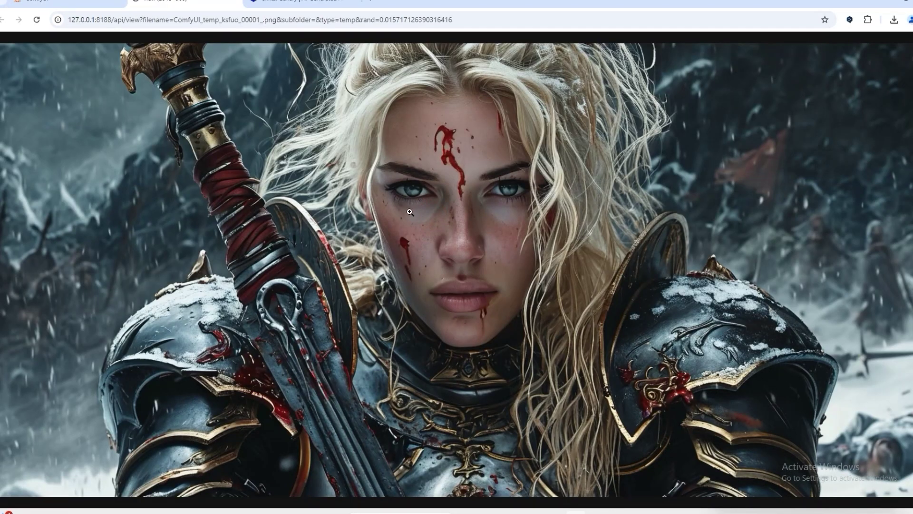
Back in the workflow, set Deep Shrink block_number to 1
click(71, 3)
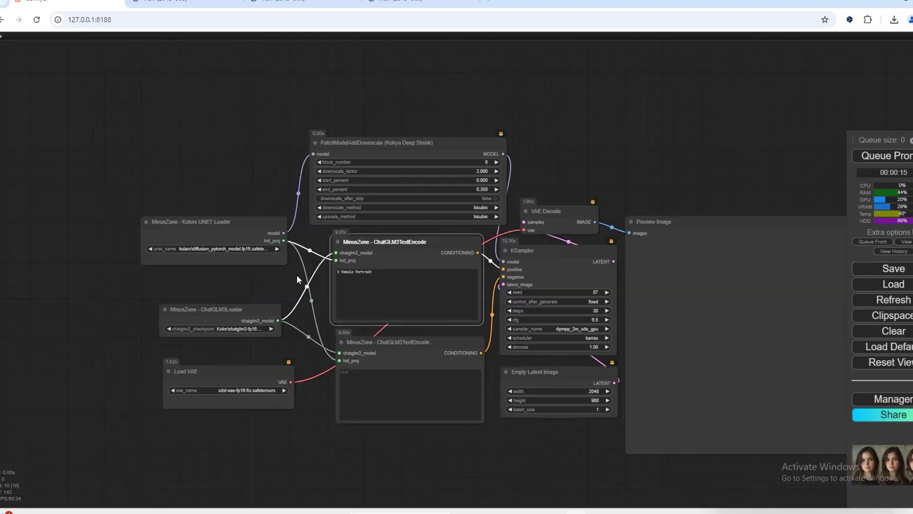
scroll(297, 271, up, 5)
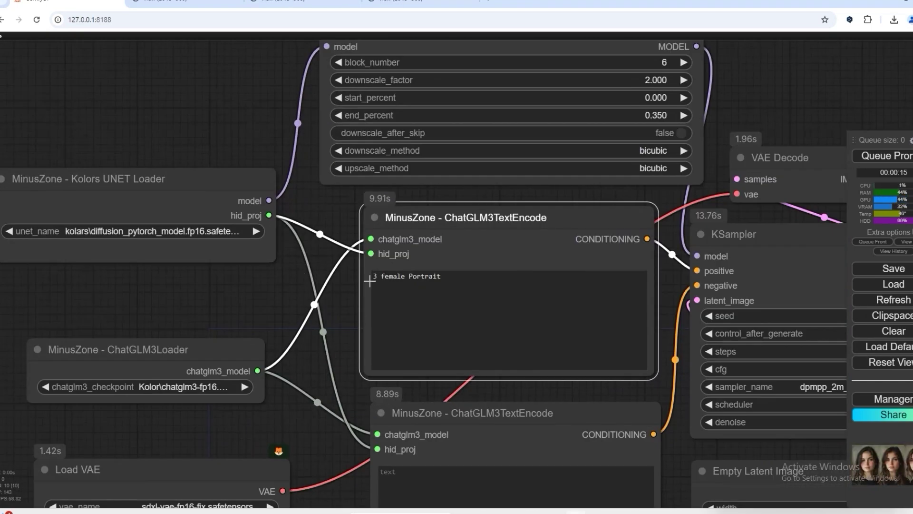
scroll(304, 283, down, 2)
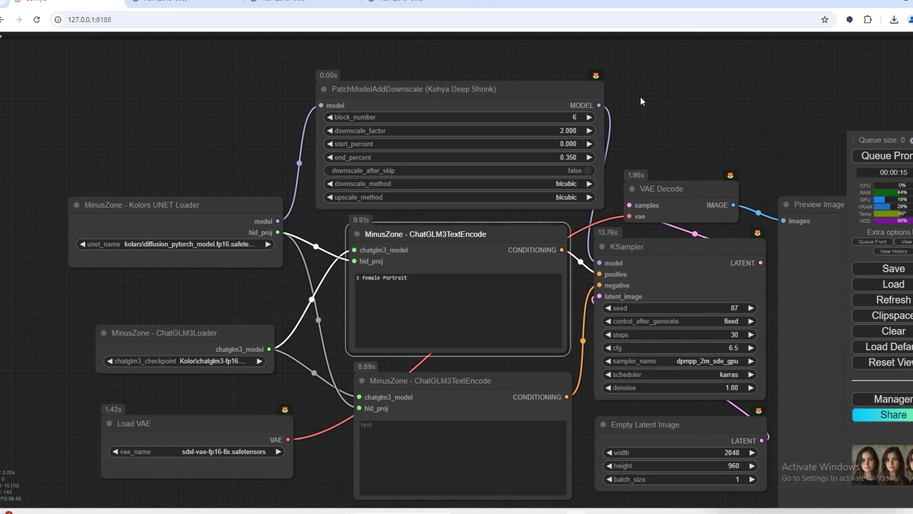
drag(305, 283, 71, 275)
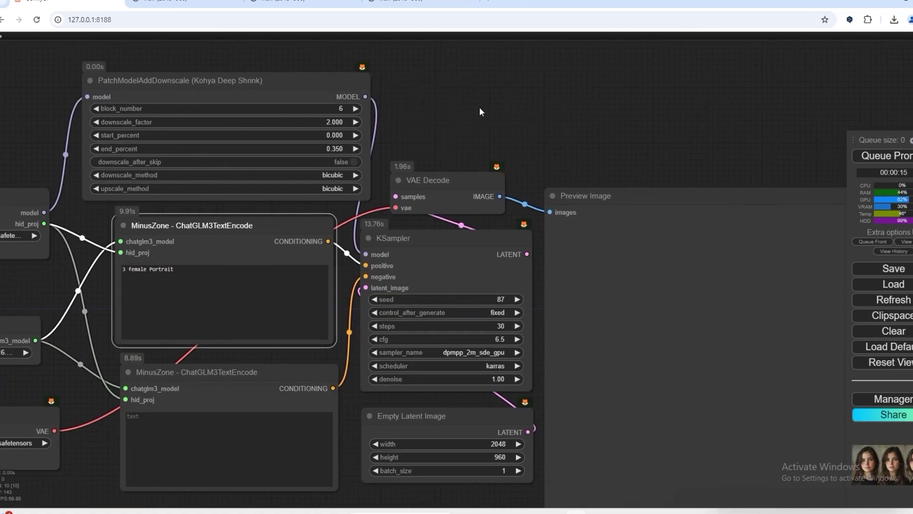
click(346, 109)
text(1)
click(504, 108)
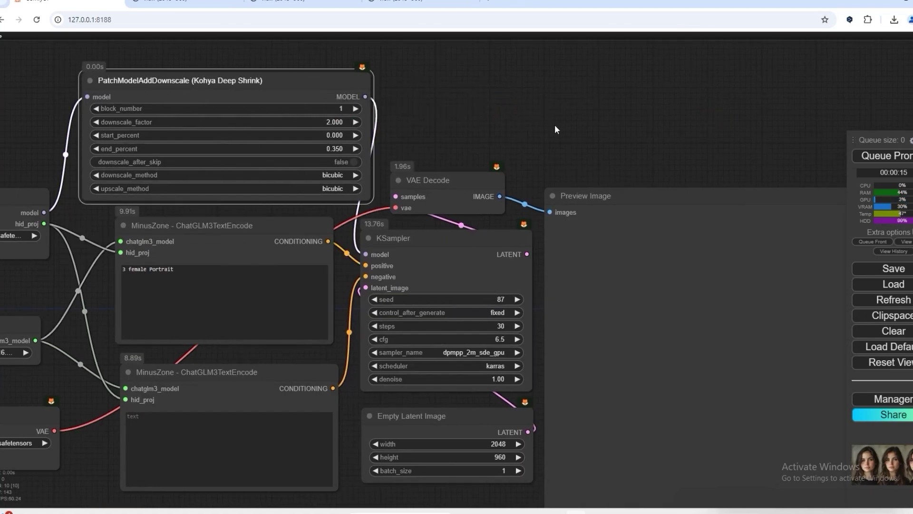
Render the '3 female Portrait' prompt with block_number 1 and zoom in on the result
drag(555, 124, 464, 112)
click(865, 157)
scroll(652, 170, down, 2)
drag(652, 170, 572, 150)
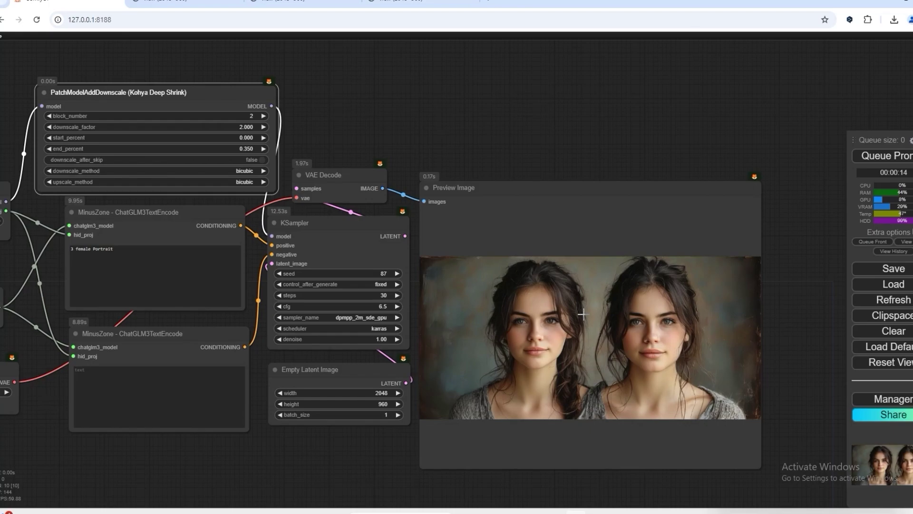
scroll(582, 314, up, 13)
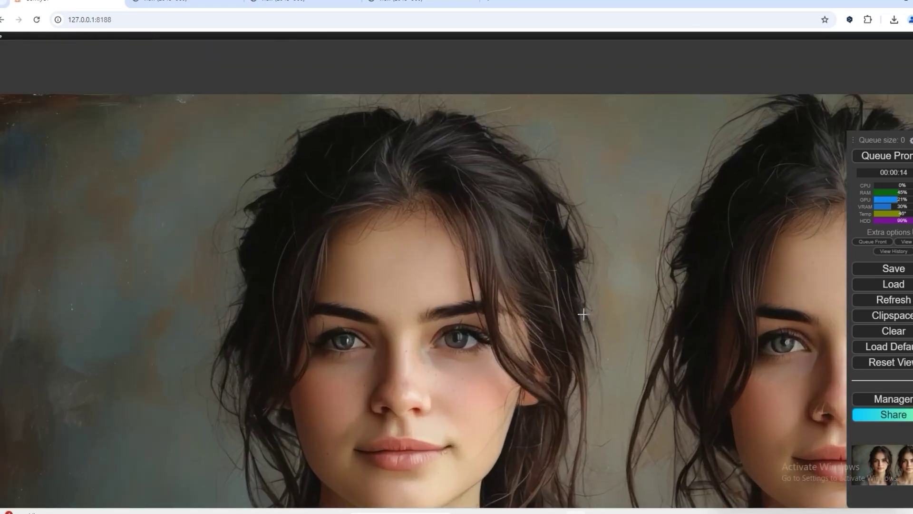
scroll(583, 314, down, 10)
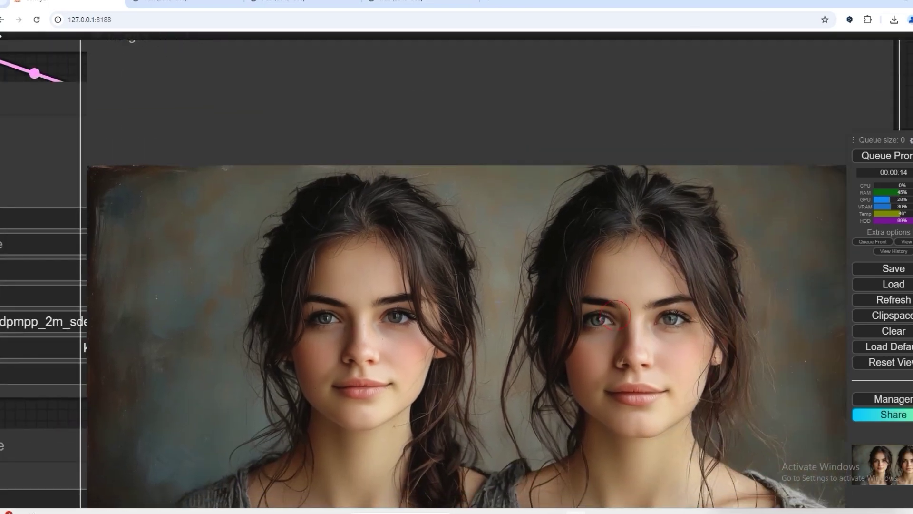
scroll(614, 314, up, 8)
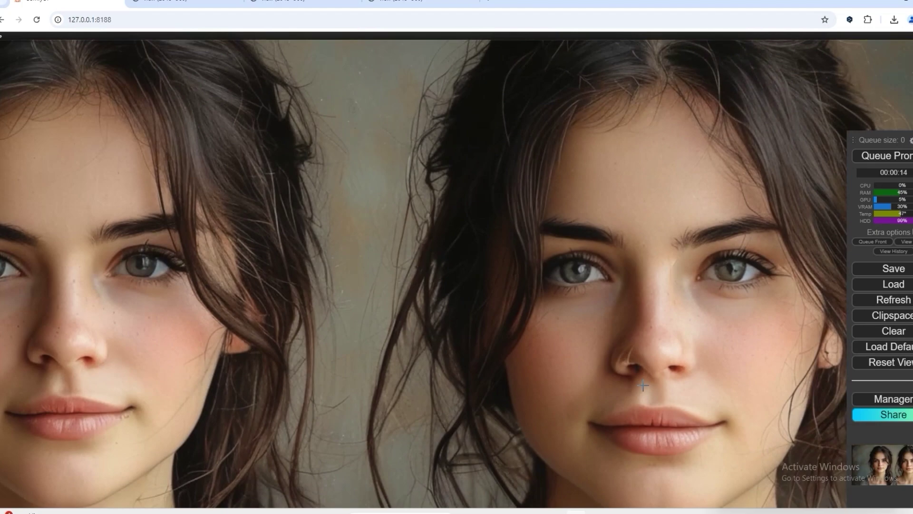
scroll(642, 385, down, 10)
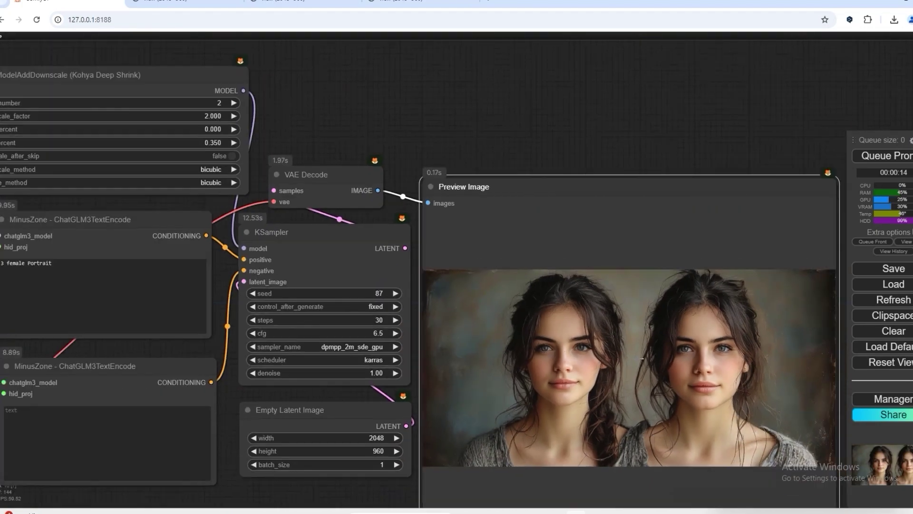
scroll(699, 366, up, 5)
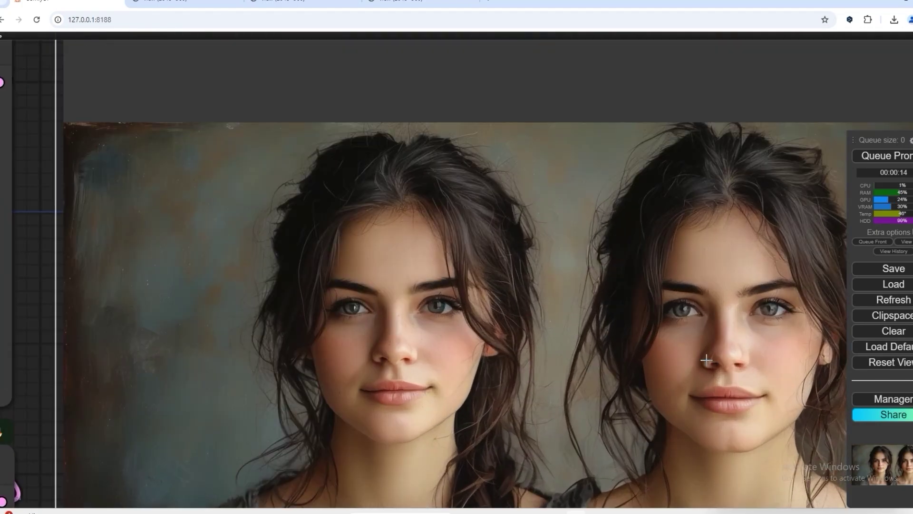
scroll(705, 360, down, 10)
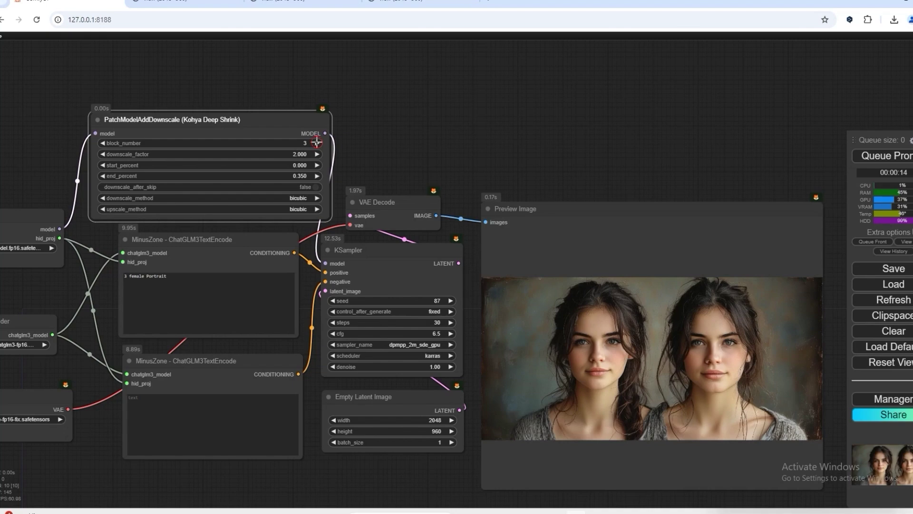
Render with block_number 3 and zoom in on the three dark-haired women
click(866, 154)
drag(630, 213, 622, 194)
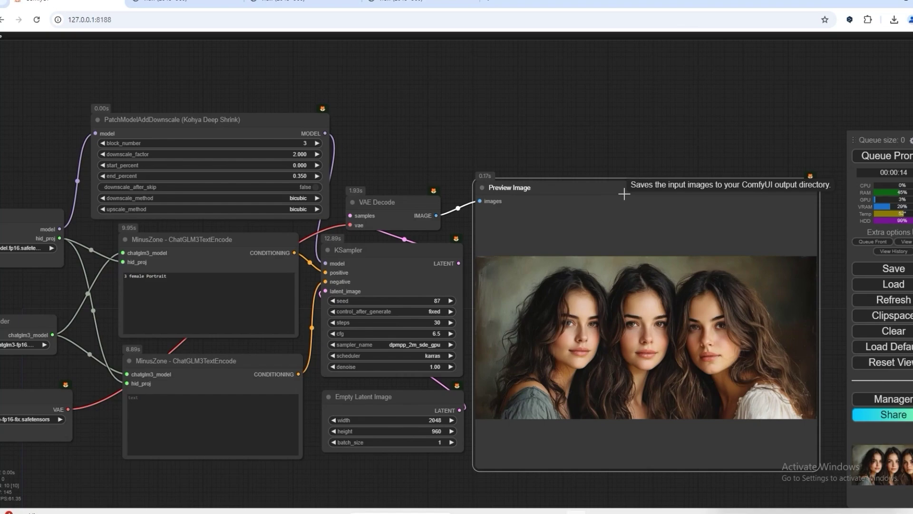
scroll(651, 328, up, 10)
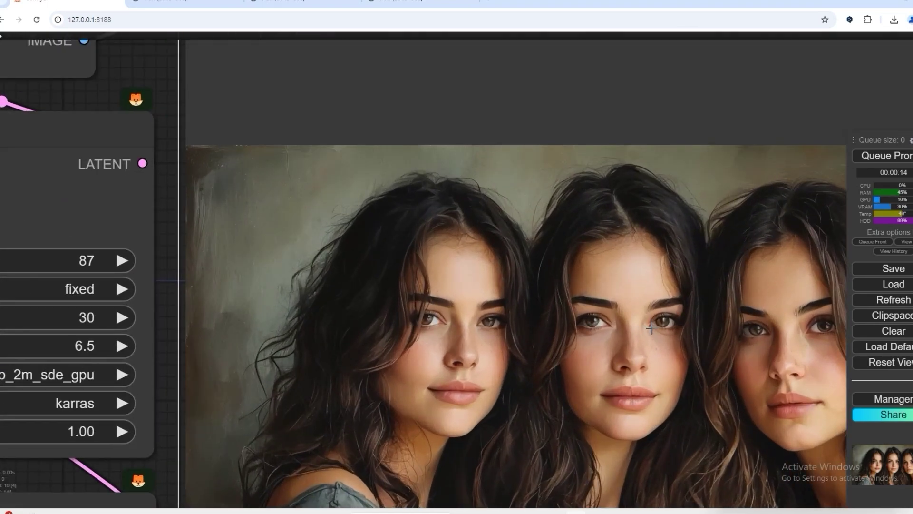
scroll(650, 328, up, 2)
scroll(651, 328, down, 6)
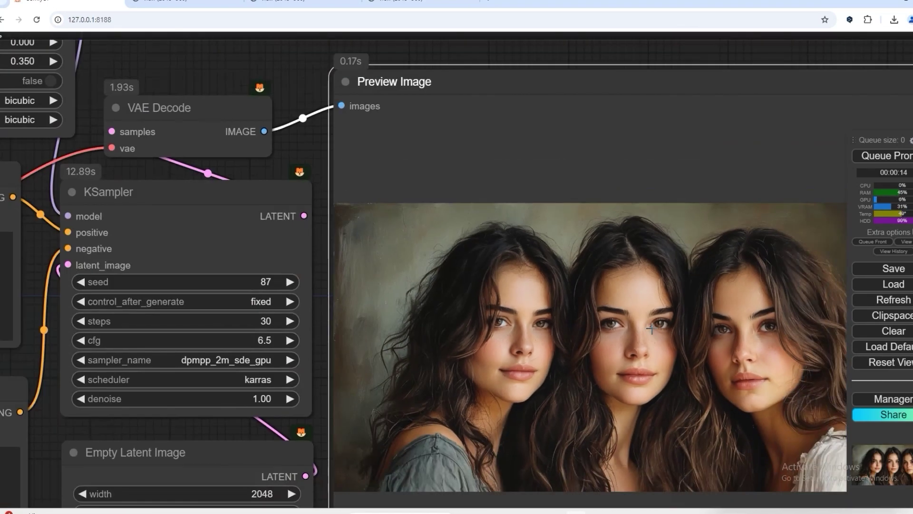
Move the Preview Image off the sampler settings and bring Deep Shrink settings into view
drag(640, 87, 544, 55)
scroll(553, 301, up, 5)
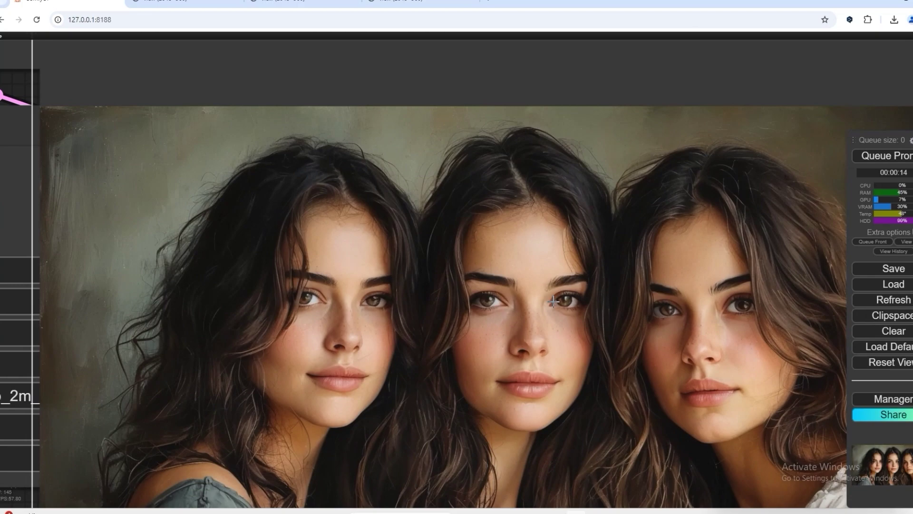
scroll(553, 301, down, 4)
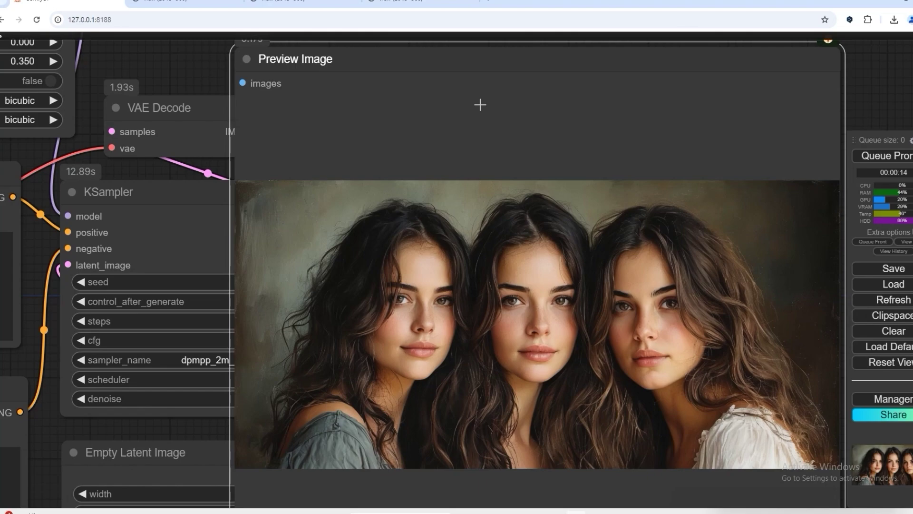
drag(418, 57, 540, 72)
scroll(414, 205, down, 3)
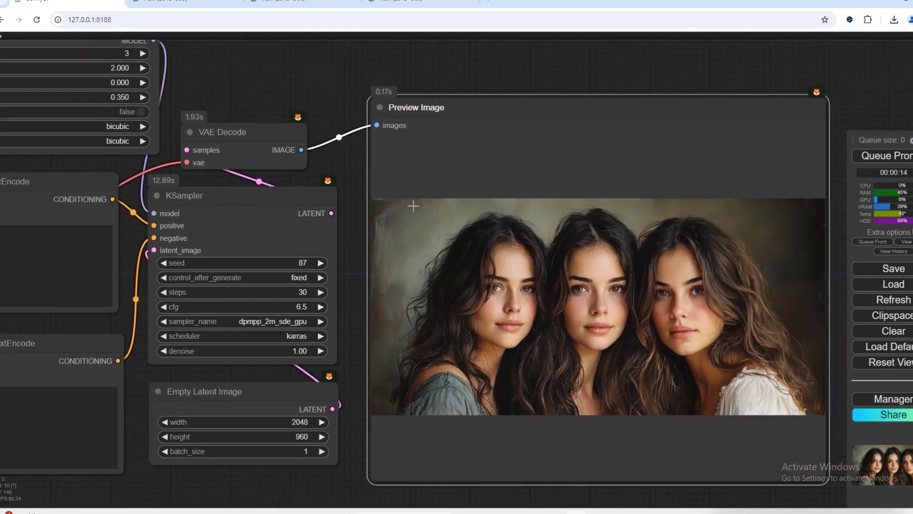
drag(310, 109, 406, 111)
Raise block_number to 4, render, and zoom in on the two near-identical women
click(240, 56)
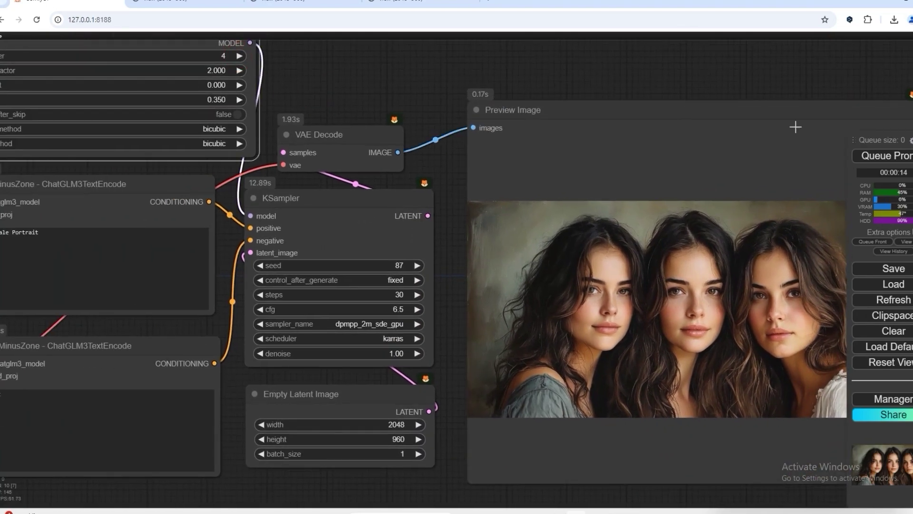
click(894, 157)
drag(654, 84, 447, 123)
scroll(424, 228, up, 3)
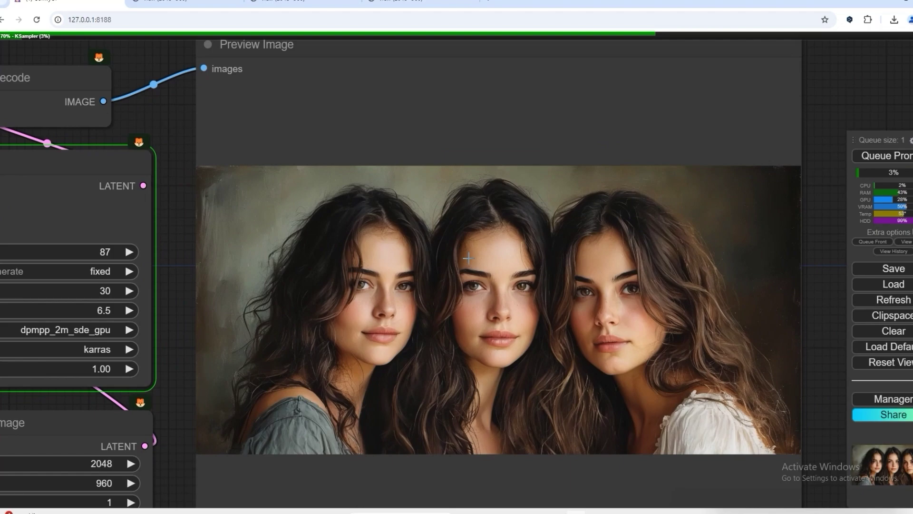
scroll(468, 264, up, 2)
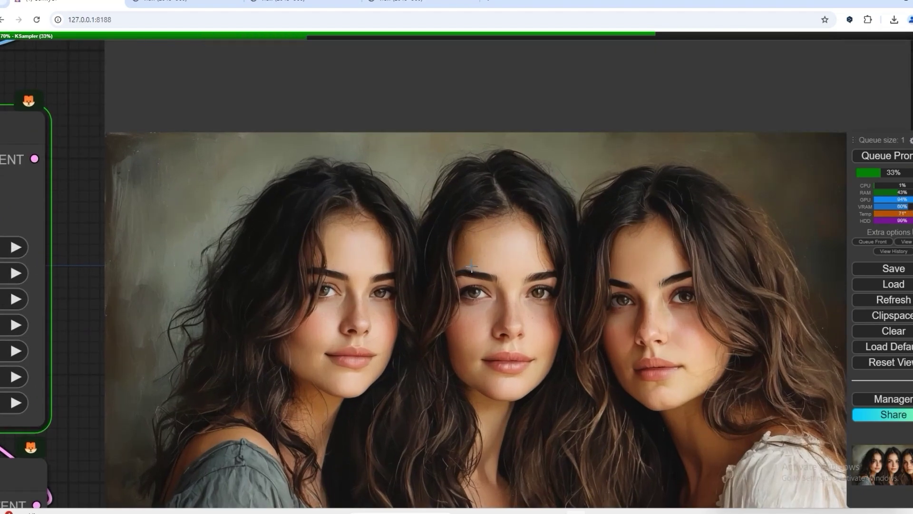
scroll(471, 266, up, 2)
scroll(471, 267, down, 4)
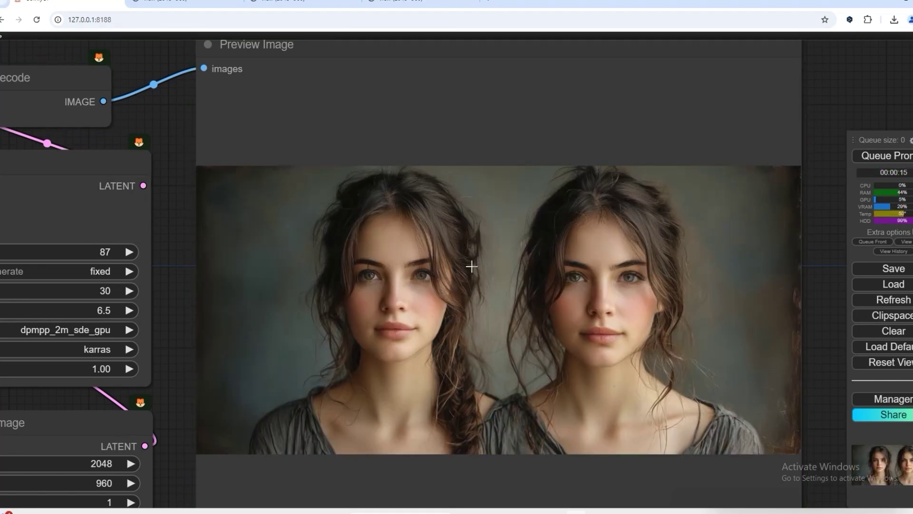
Shift the view so the preview sits right of the Deep Shrink settings
scroll(472, 266, down, 5)
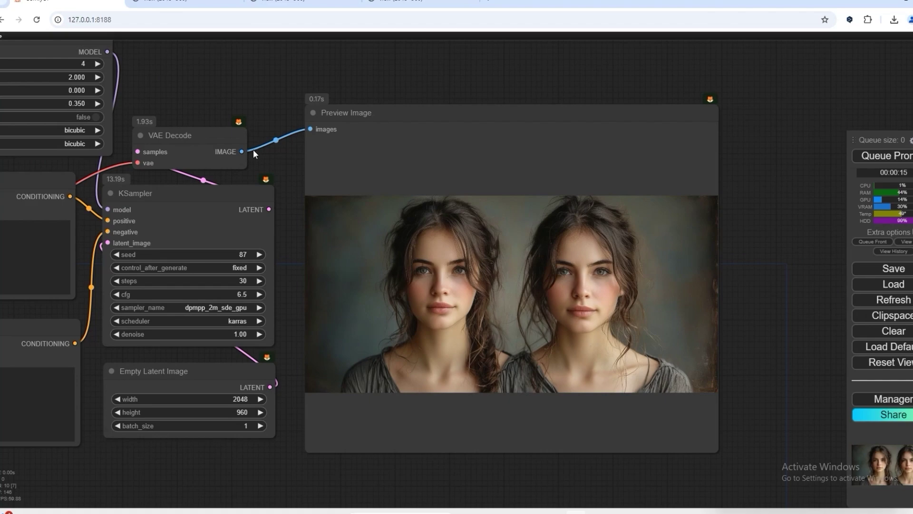
drag(253, 149, 477, 130)
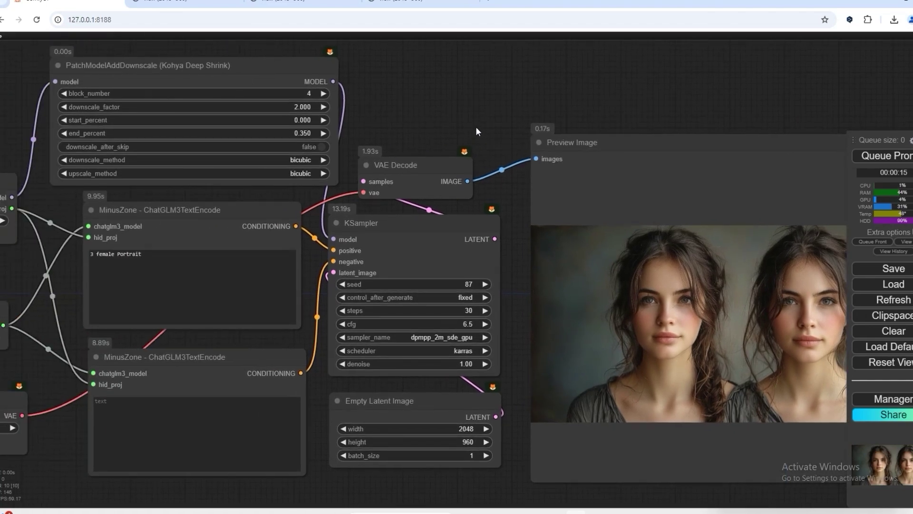
drag(476, 127, 408, 128)
Raise block_number to 5, render, and inspect the three women before a wooden frame
click(256, 95)
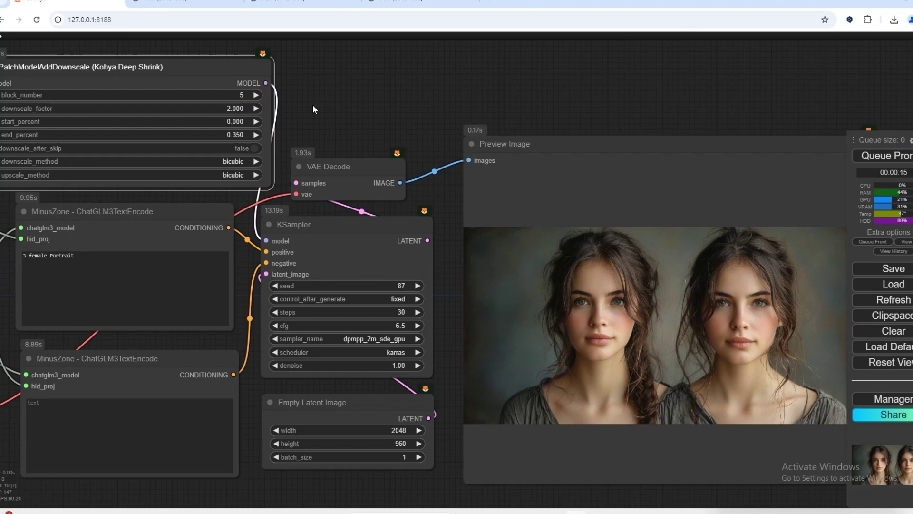
click(870, 155)
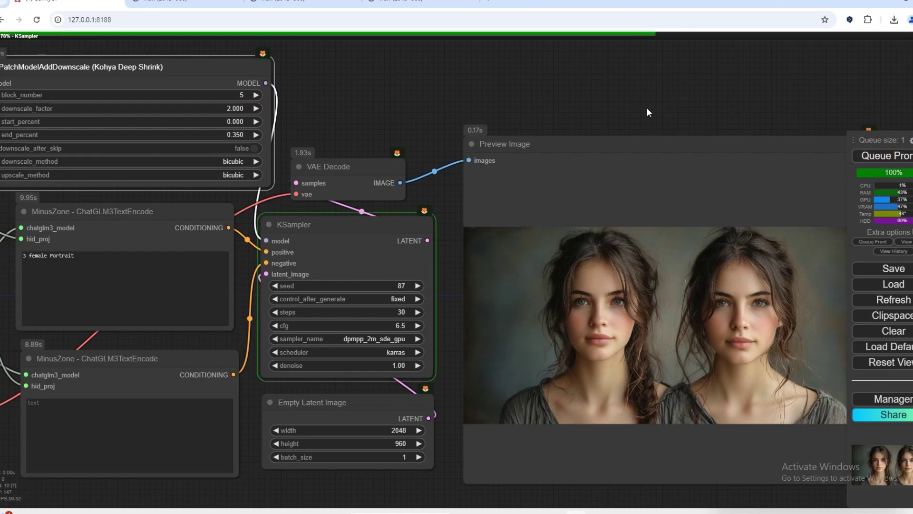
drag(646, 108, 593, 95)
scroll(615, 320, up, 1)
scroll(615, 320, down, 1)
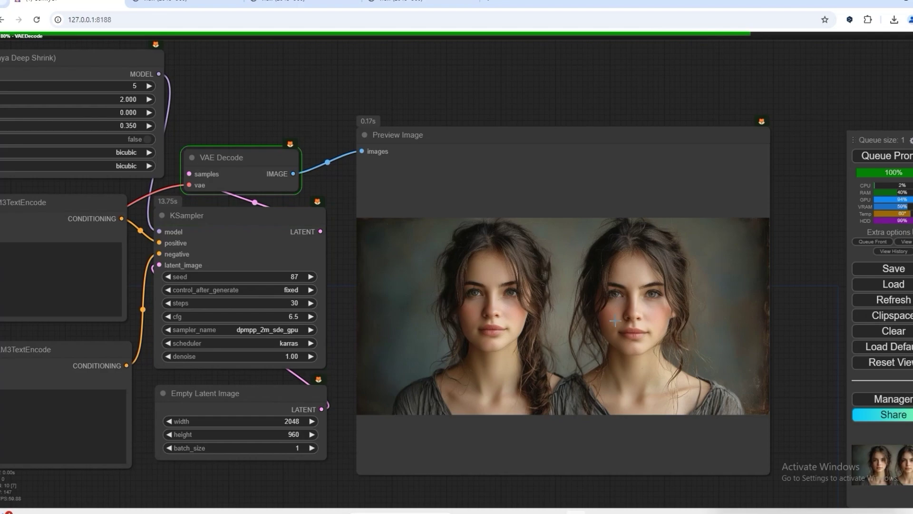
scroll(614, 320, up, 8)
scroll(612, 321, down, 6)
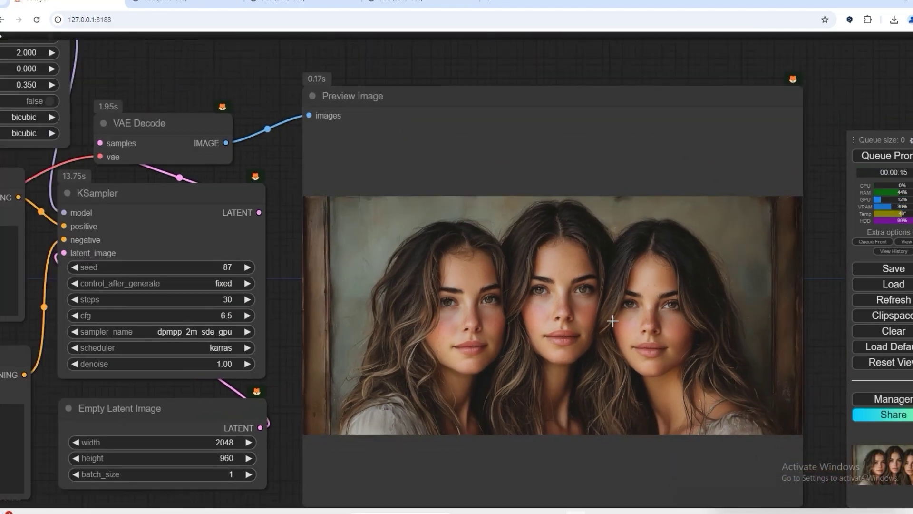
scroll(612, 321, down, 3)
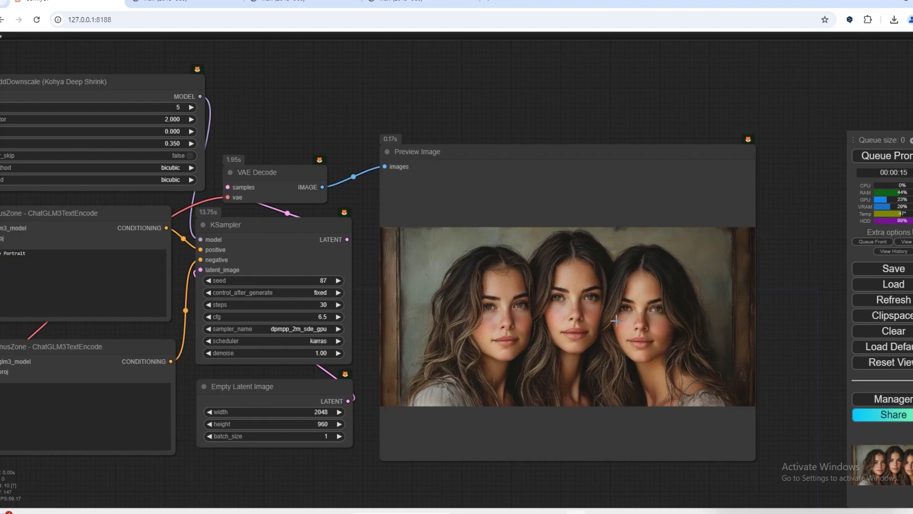
scroll(615, 321, up, 6)
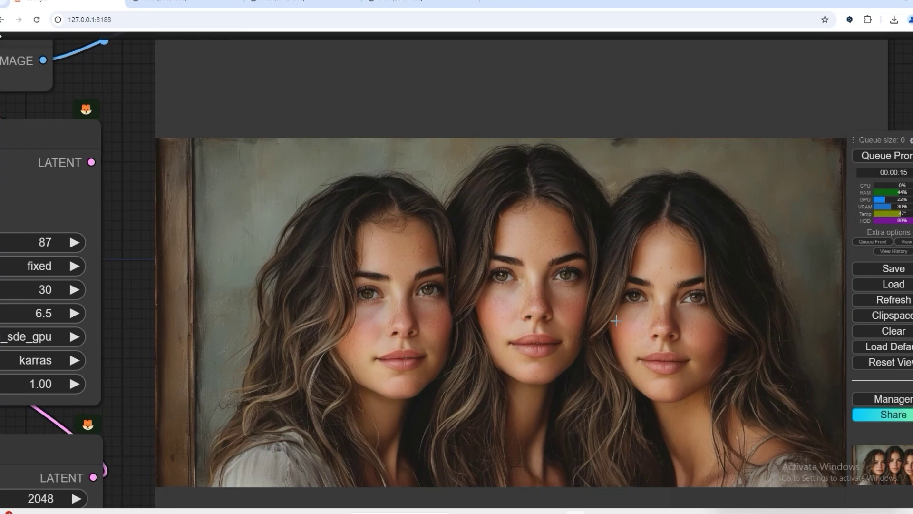
scroll(615, 321, down, 6)
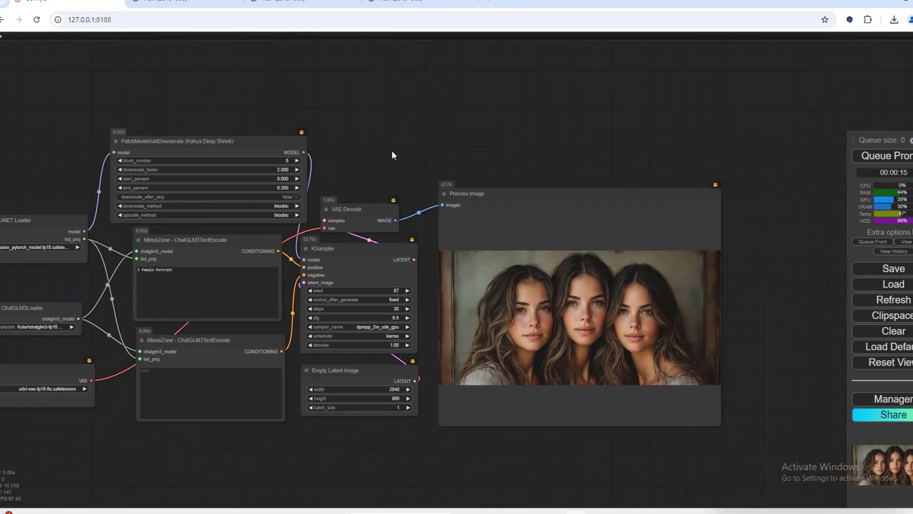
scroll(338, 171, up, 5)
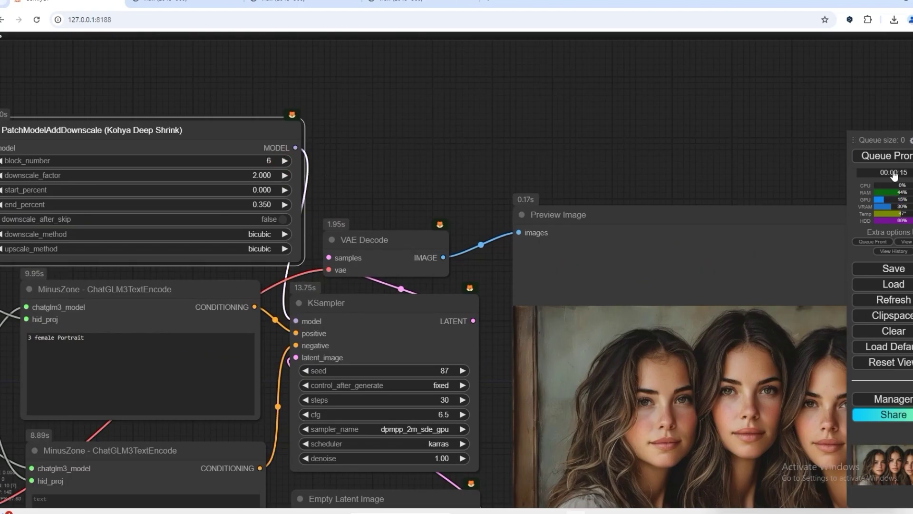
Render with block_number 6 and zoom in on the three women in grey sweaters
click(885, 156)
scroll(626, 138, down, 3)
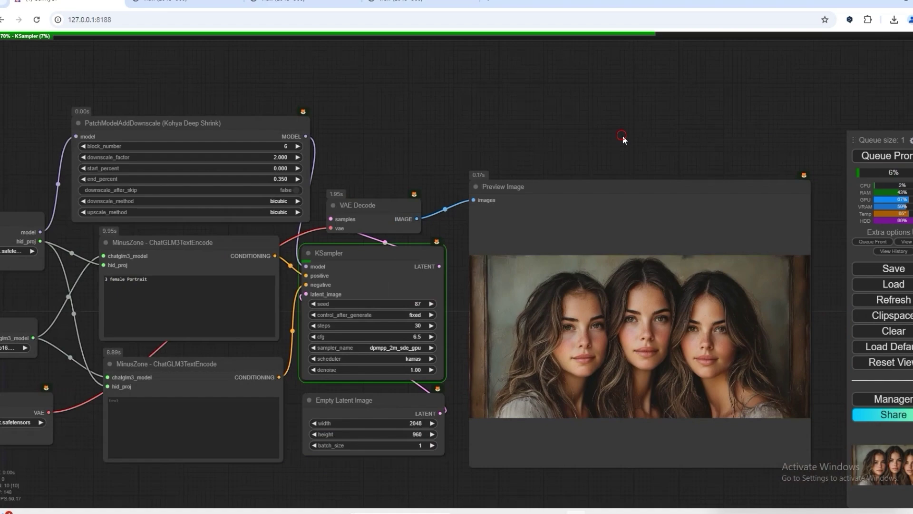
drag(623, 137, 626, 151)
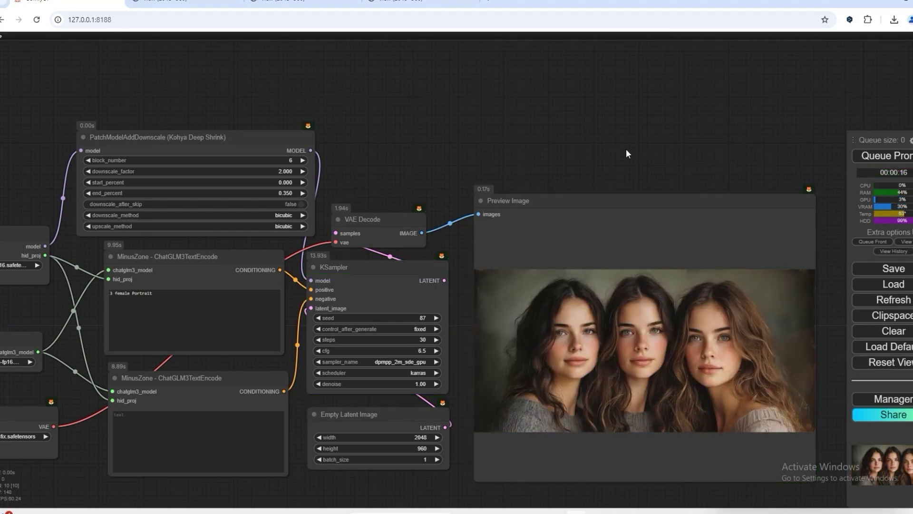
scroll(637, 359, up, 5)
scroll(637, 359, down, 3)
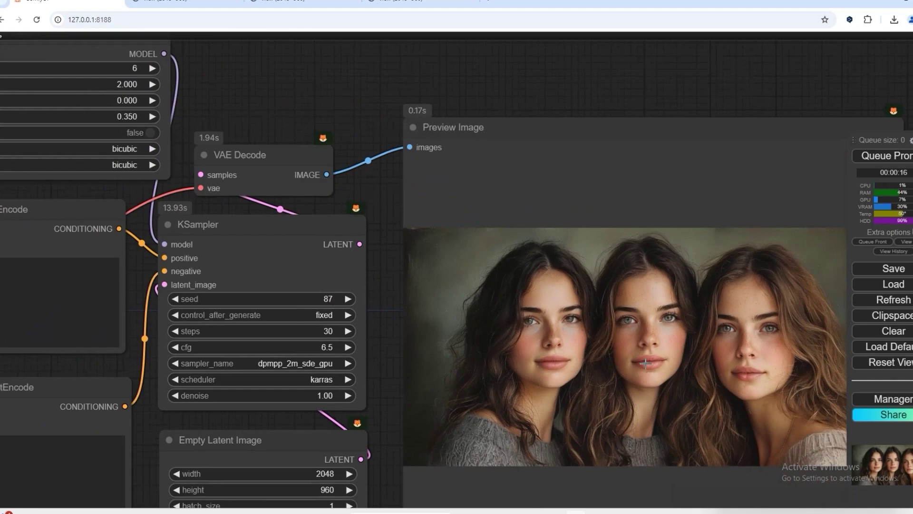
scroll(645, 363, down, 5)
scroll(573, 126, up, 1)
scroll(537, 310, up, 2)
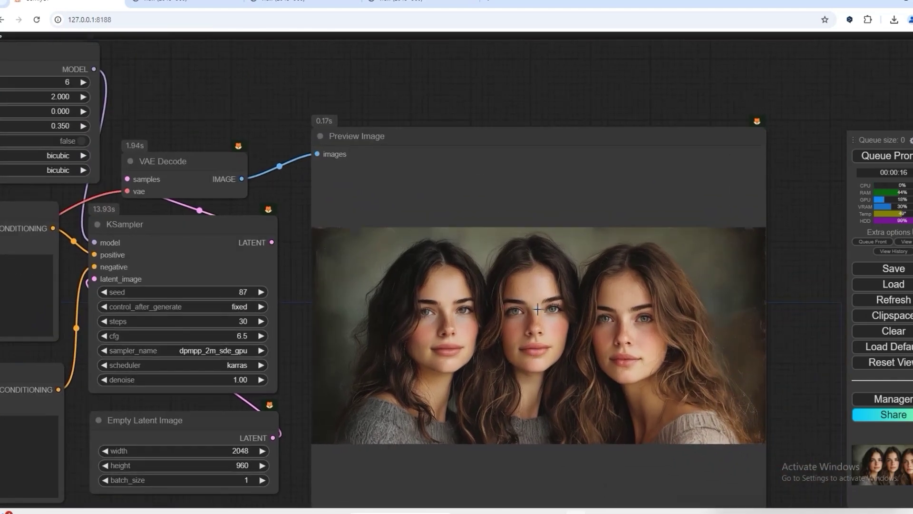
scroll(537, 310, up, 7)
scroll(545, 340, down, 2)
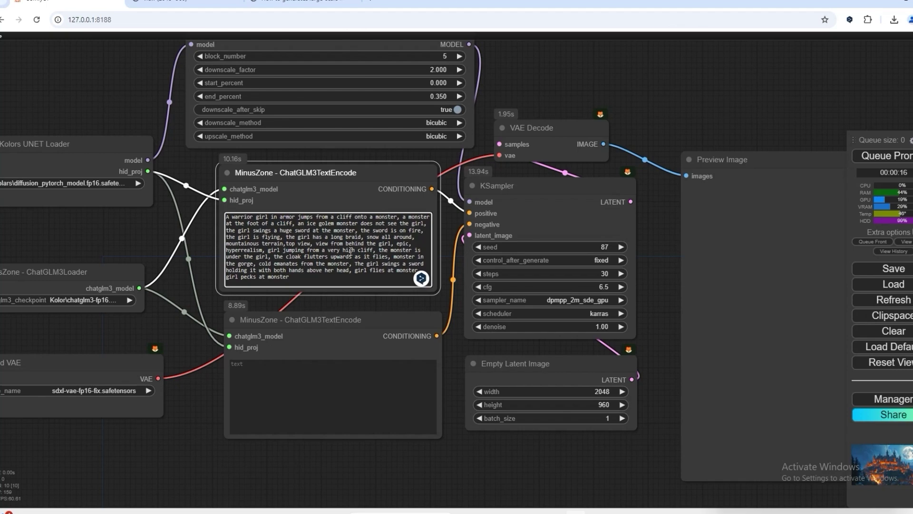
Set the Deep Shrink block_number to 1 and queue a new render
drag(528, 55, 495, 67)
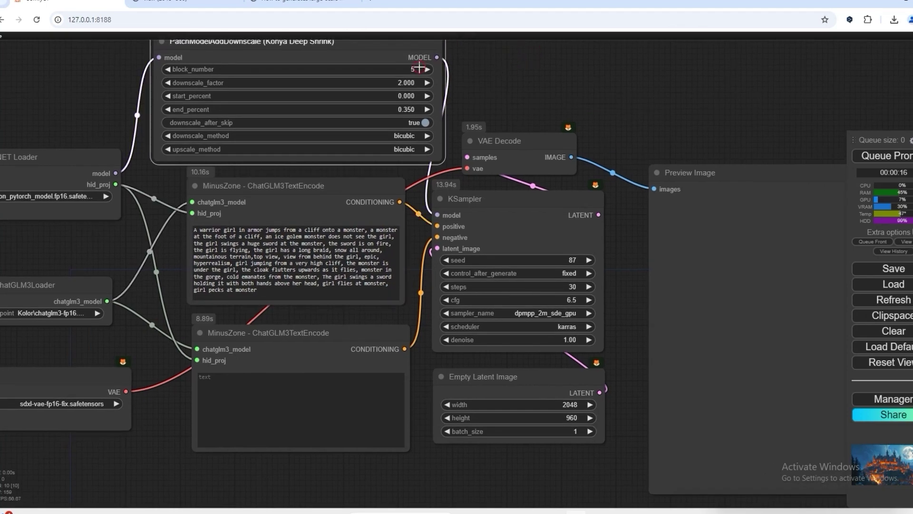
click(410, 66)
text(1)
click(578, 65)
key(ctrl+Return)
Pan and zoom to inspect the armored girl leaping at the ice golem in the preview
drag(684, 122, 635, 121)
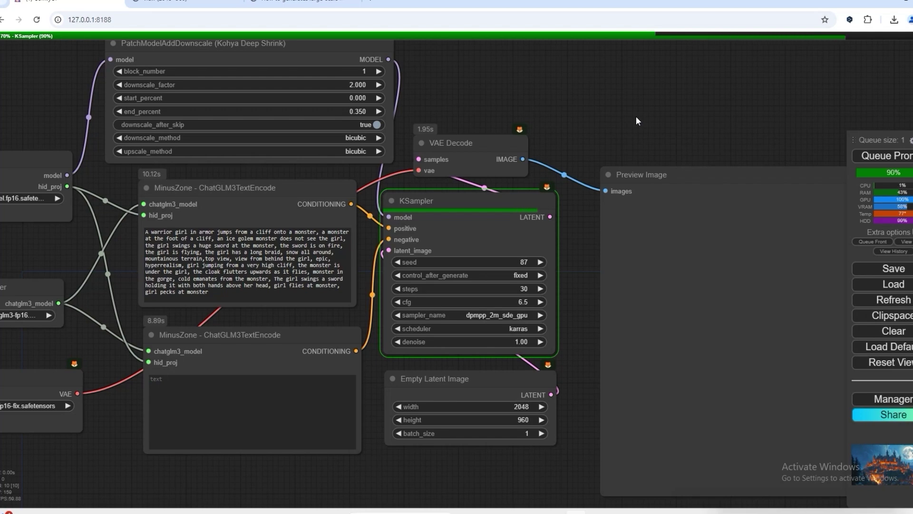
drag(635, 116, 541, 118)
scroll(541, 118, down, 1)
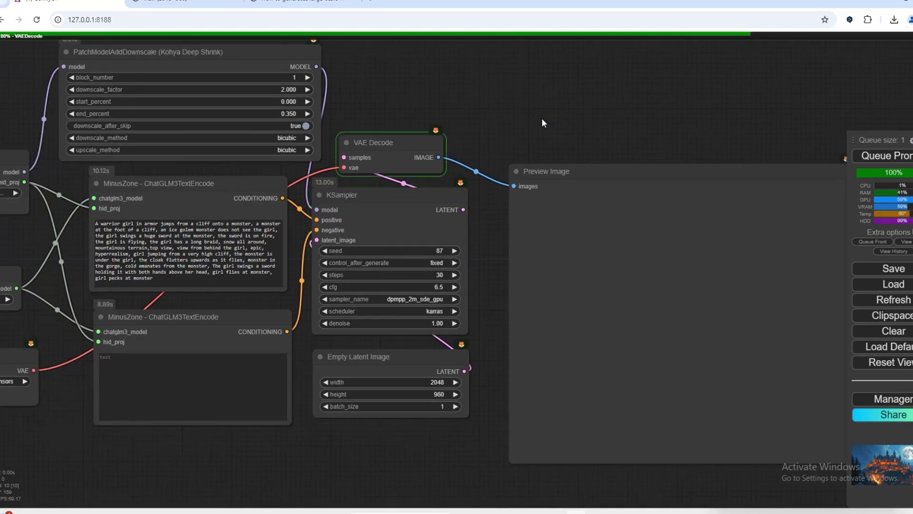
drag(576, 173, 549, 159)
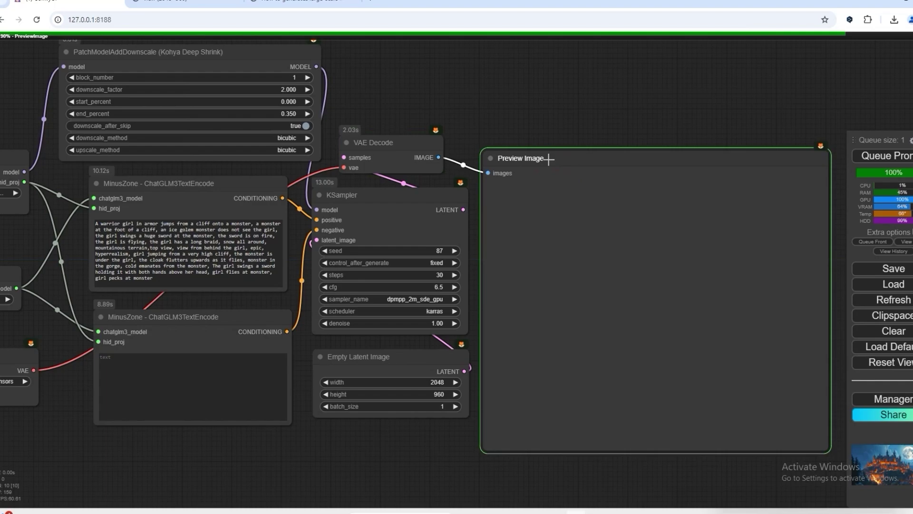
scroll(654, 305, up, 5)
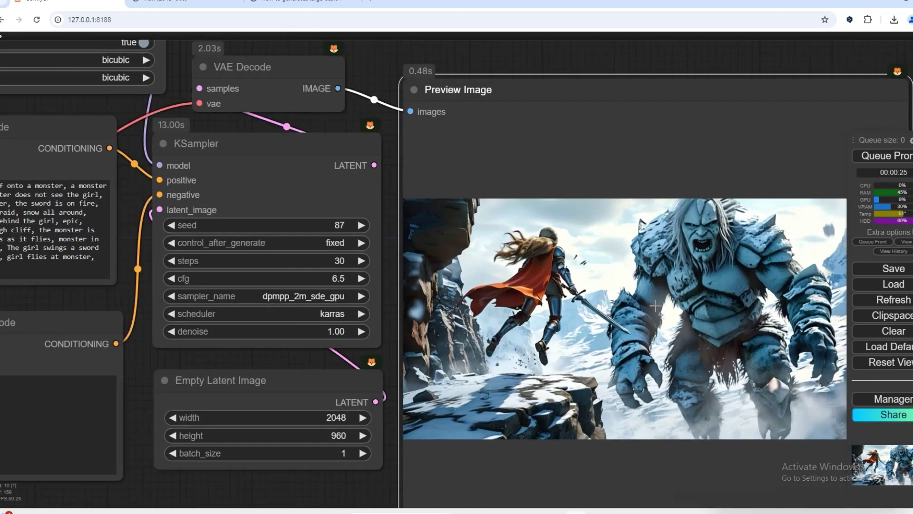
scroll(656, 306, down, 5)
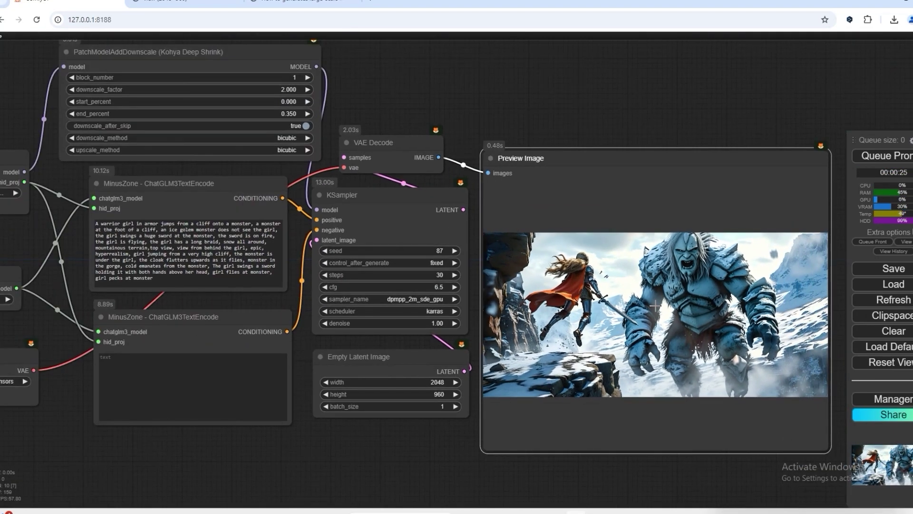
scroll(655, 305, up, 9)
scroll(656, 305, down, 5)
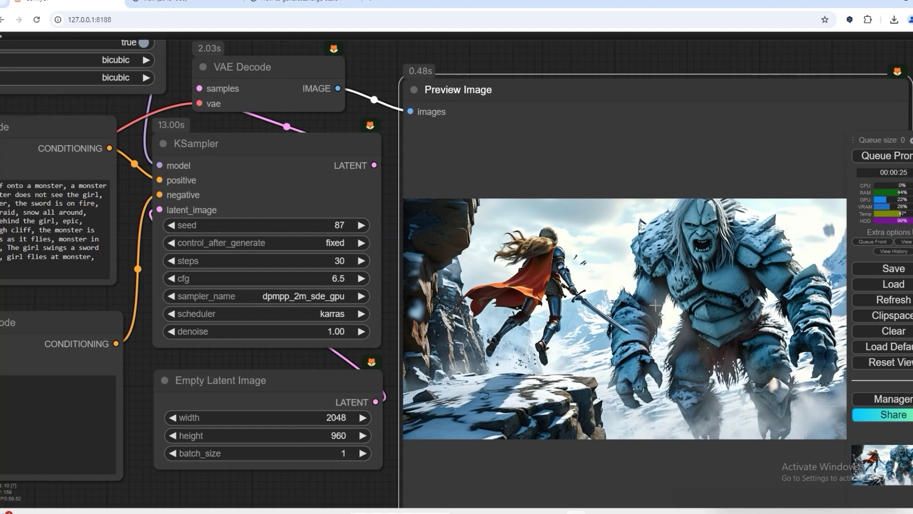
Queue the block_number 2 render, then zoom into the Preview Image to inspect the result
scroll(654, 305, down, 3)
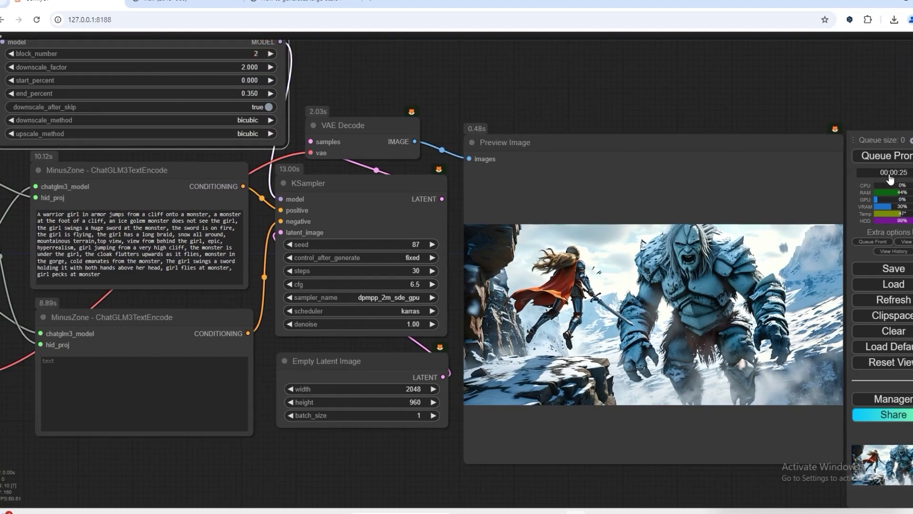
click(875, 156)
drag(658, 103, 619, 104)
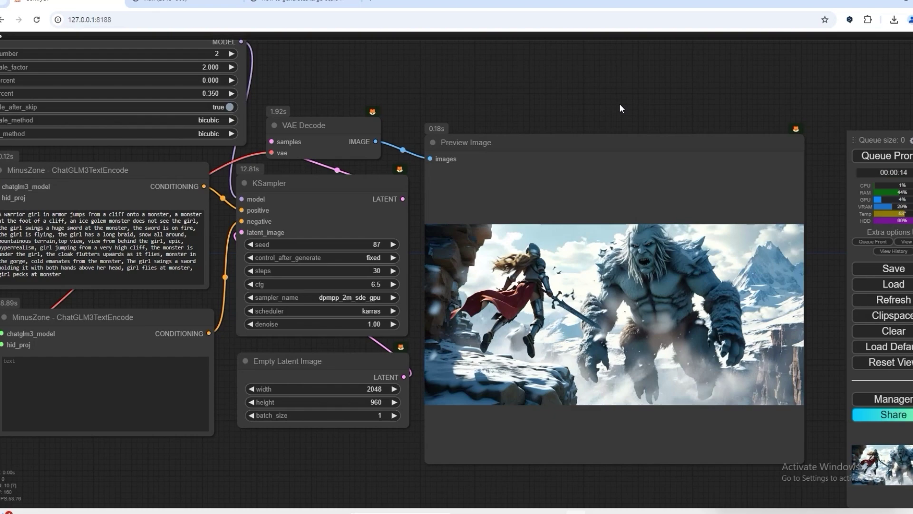
scroll(663, 278, up, 3)
scroll(663, 278, up, 4)
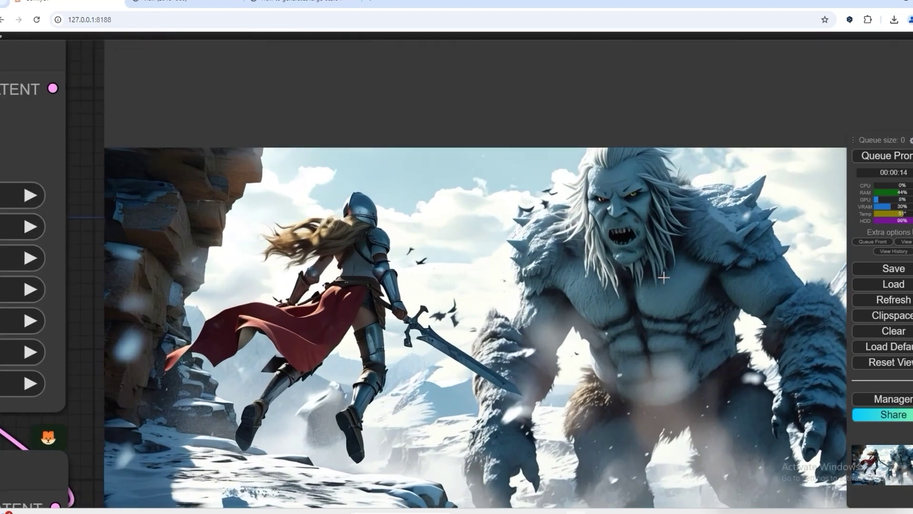
scroll(663, 278, down, 3)
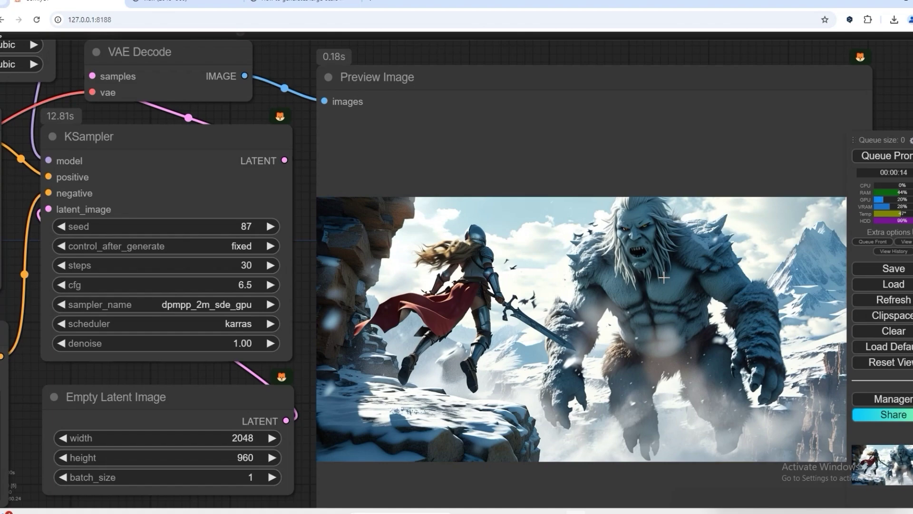
scroll(664, 277, down, 4)
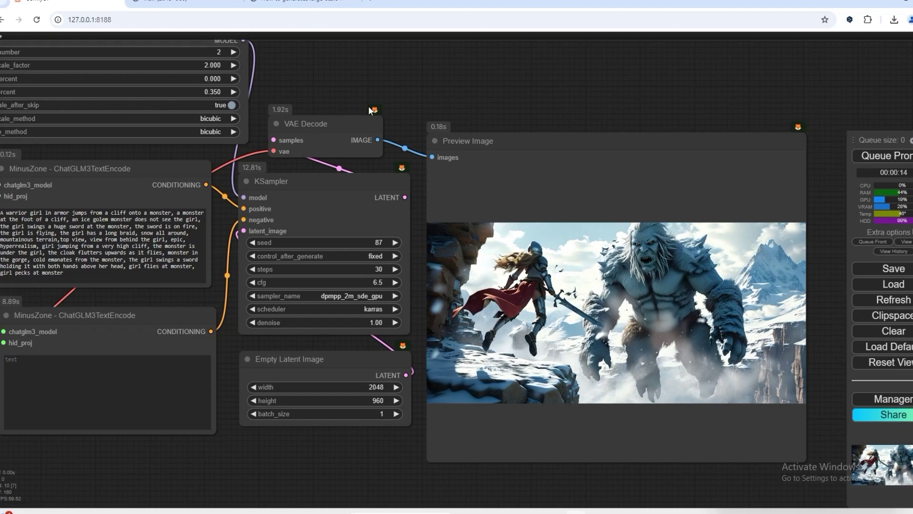
Raise block_number from 2 to 3 and render the girl leaping at a blue yeti
drag(342, 89, 345, 89)
click(235, 53)
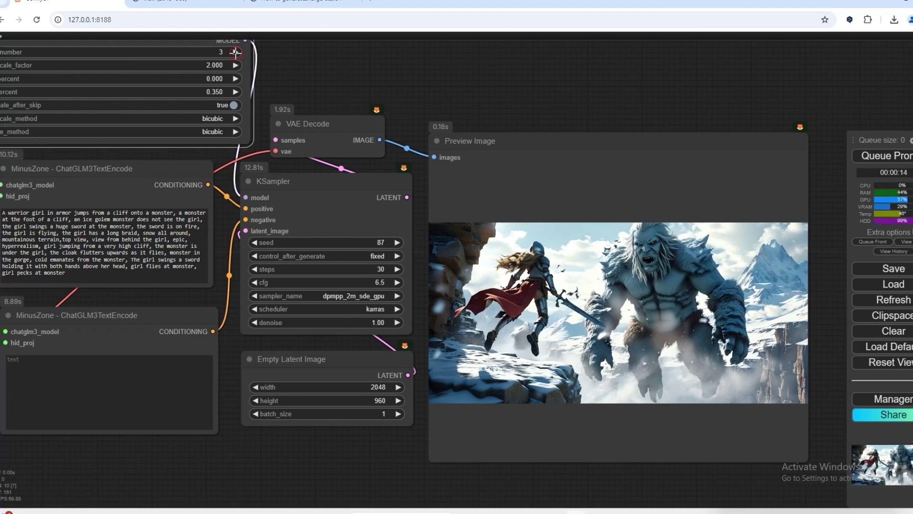
click(858, 157)
scroll(584, 245, up, 4)
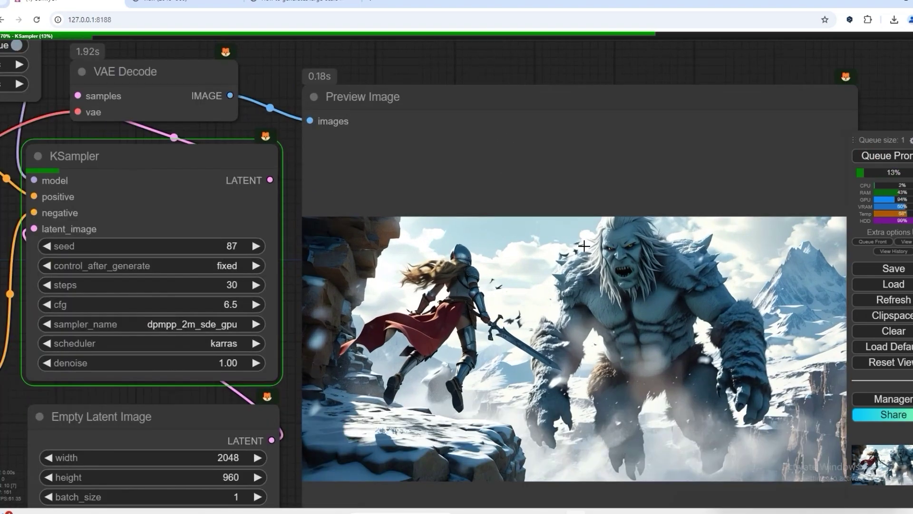
scroll(584, 246, down, 2)
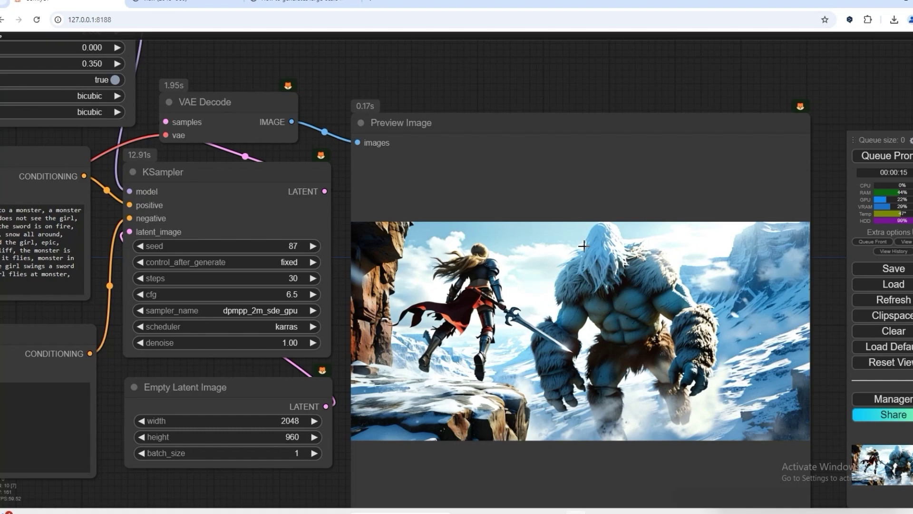
Queue the block_number 4 render with Ctrl+Enter, then zoom in and out on the preview
scroll(584, 246, down, 3)
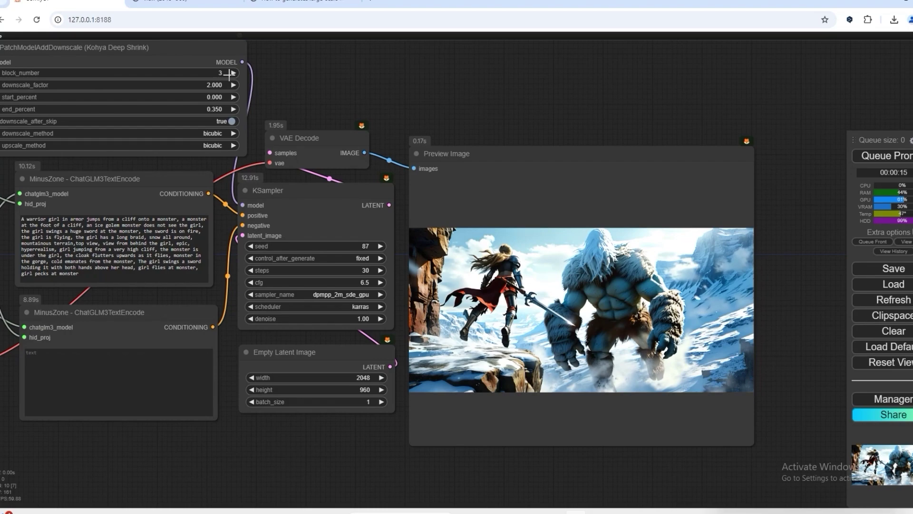
key(ctrl+Return)
drag(571, 117, 560, 118)
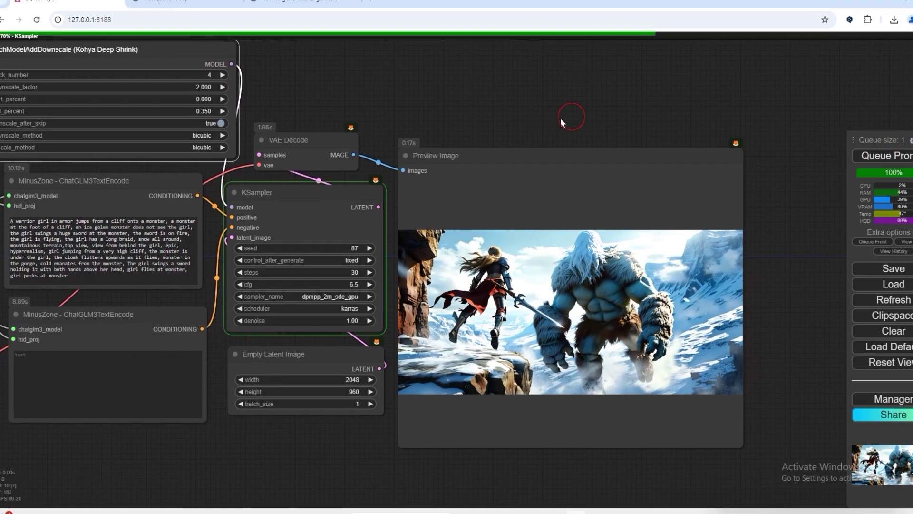
scroll(550, 290, up, 2)
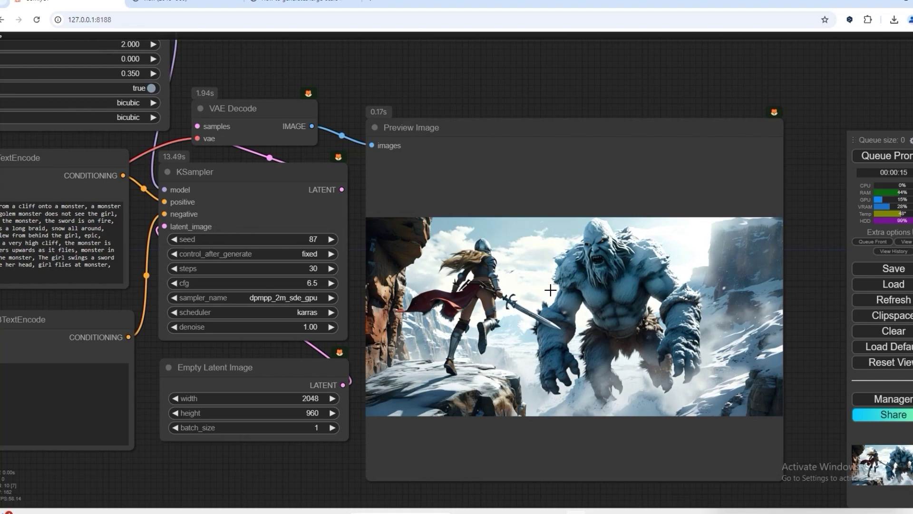
scroll(551, 289, up, 5)
scroll(550, 221, up, 6)
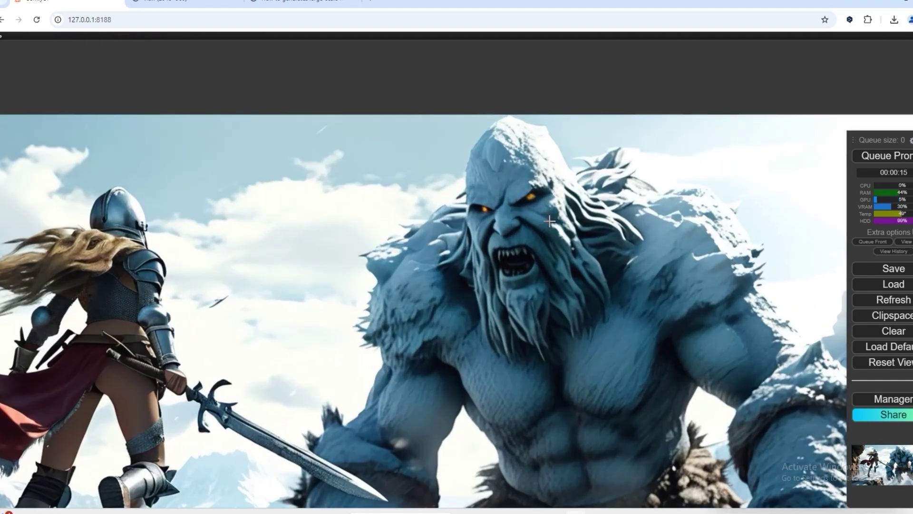
scroll(550, 221, down, 7)
scroll(550, 221, down, 5)
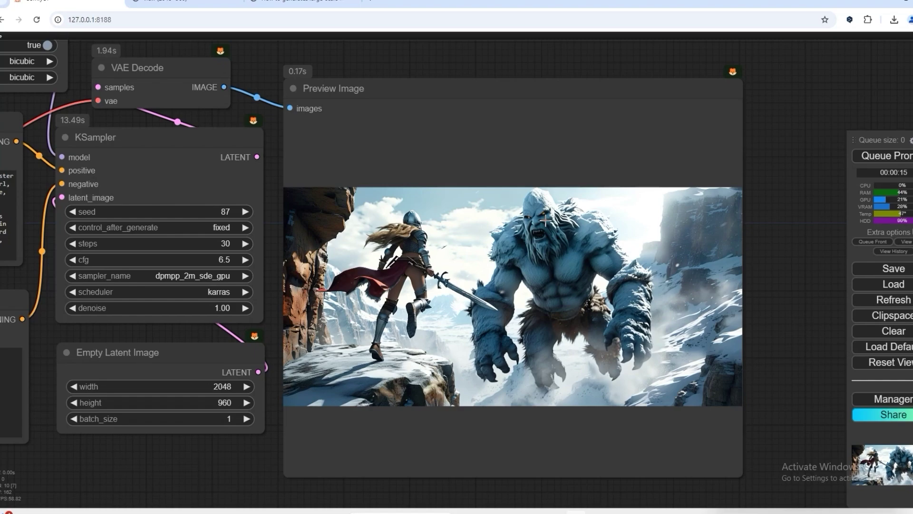
scroll(545, 220, down, 1)
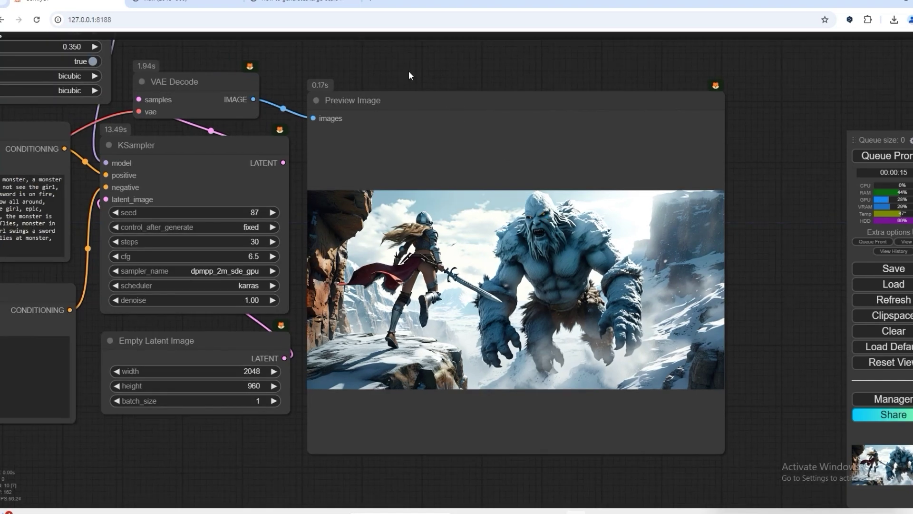
drag(407, 75, 544, 149)
Raise block_number from 4 to 5, queue it, and zoom in on the ice-giant preview
scroll(340, 86, down, 1)
click(239, 68)
click(886, 156)
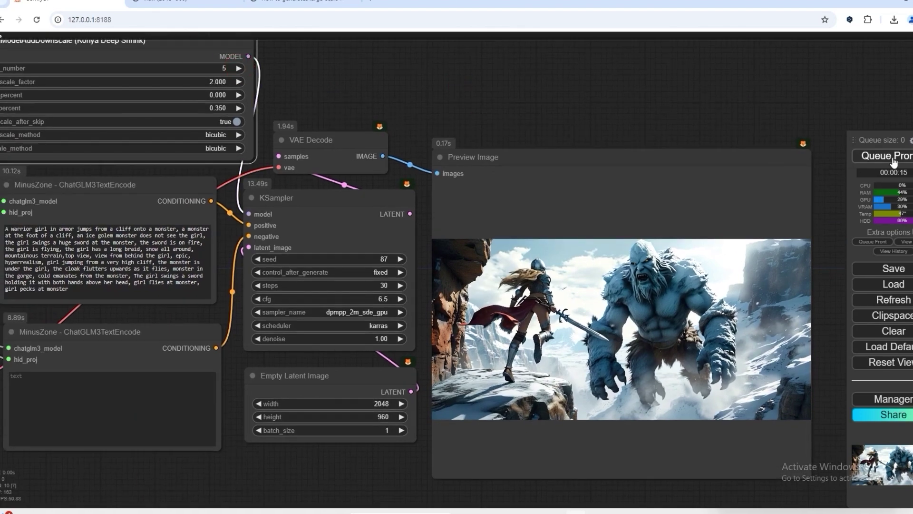
scroll(511, 200, up, 5)
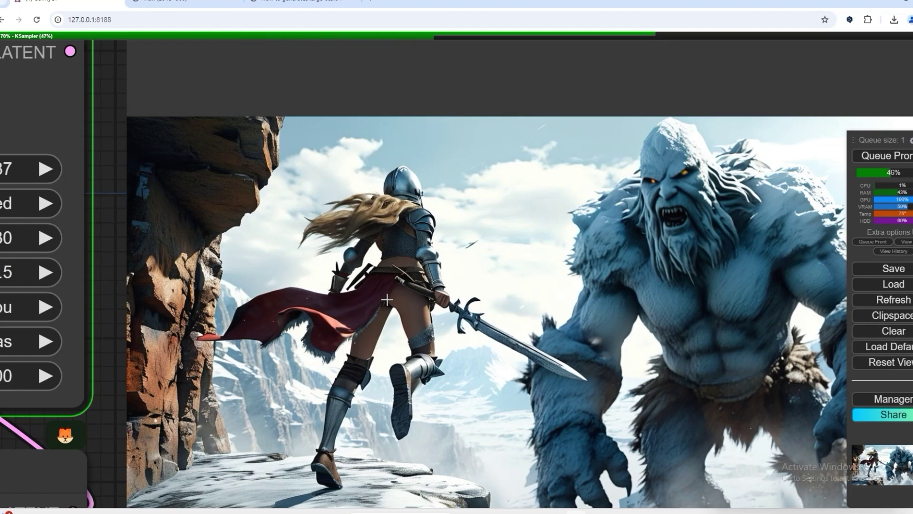
scroll(387, 299, down, 10)
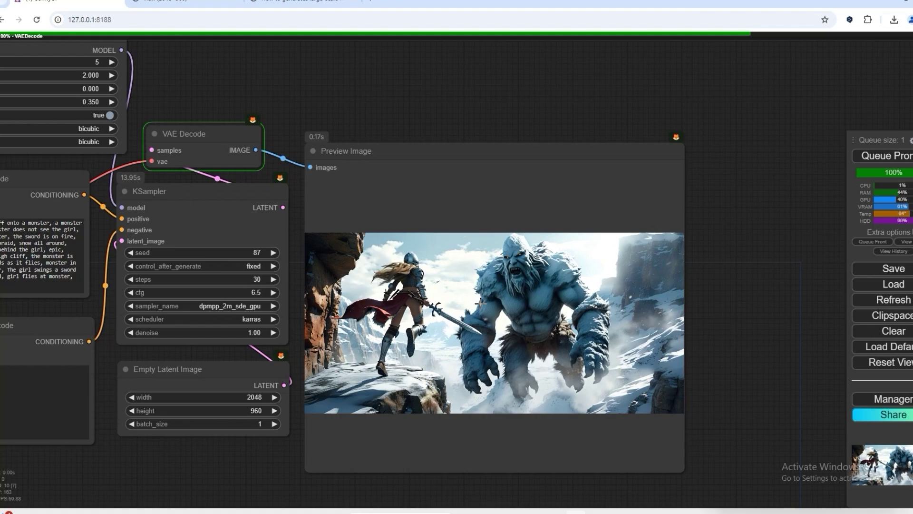
scroll(480, 303, up, 8)
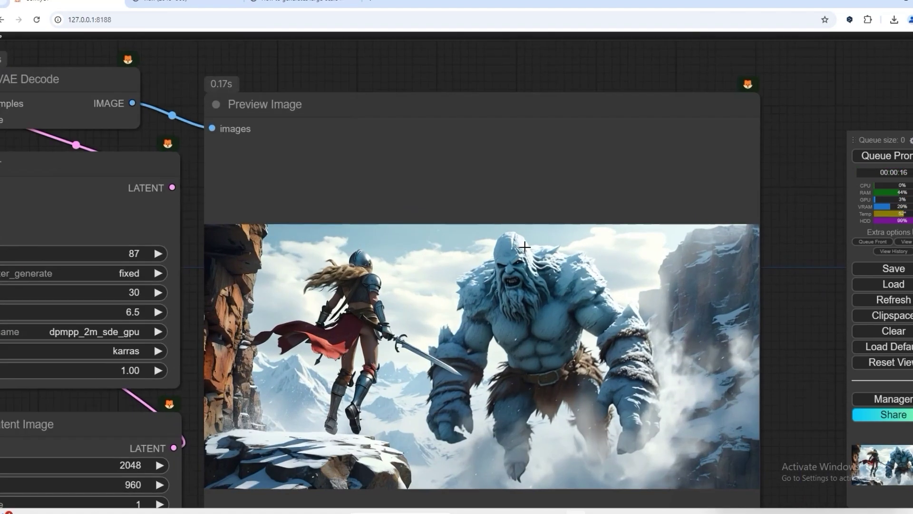
scroll(522, 268, down, 8)
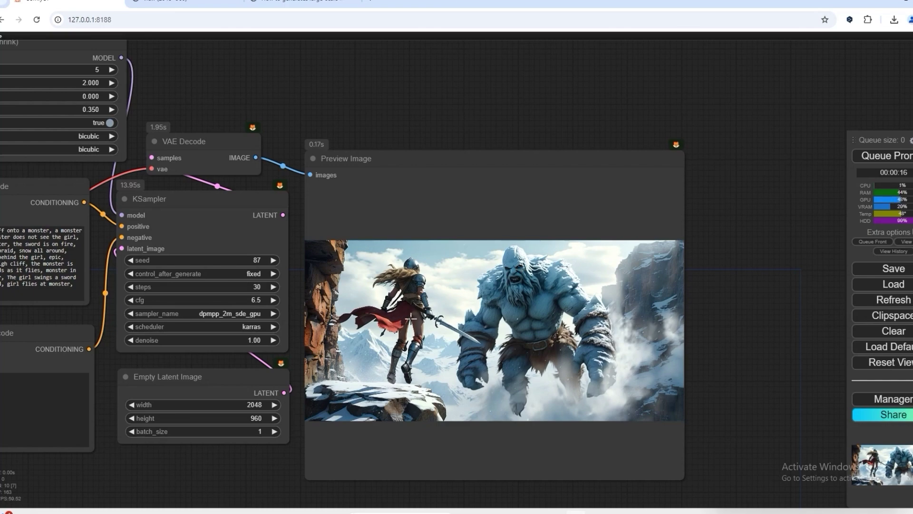
Raise block_number from 5 to 6 and queue the render
drag(312, 130, 313, 130)
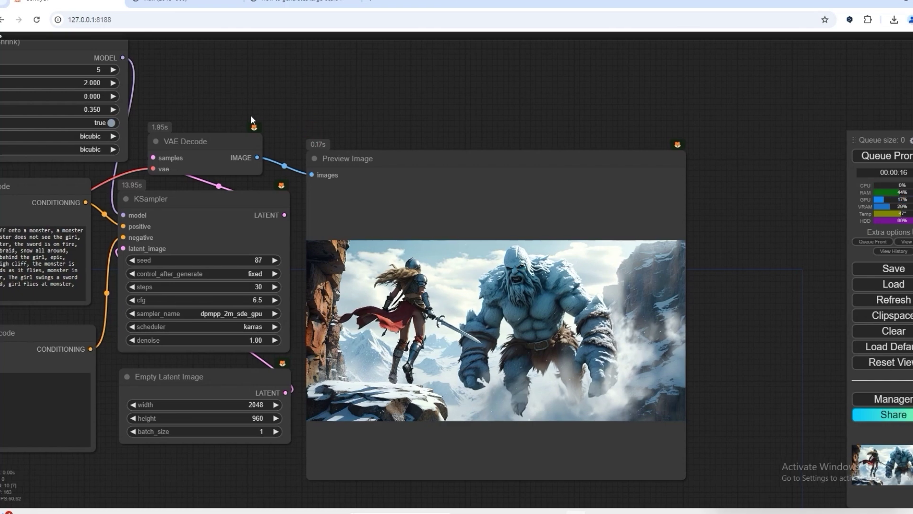
click(105, 70)
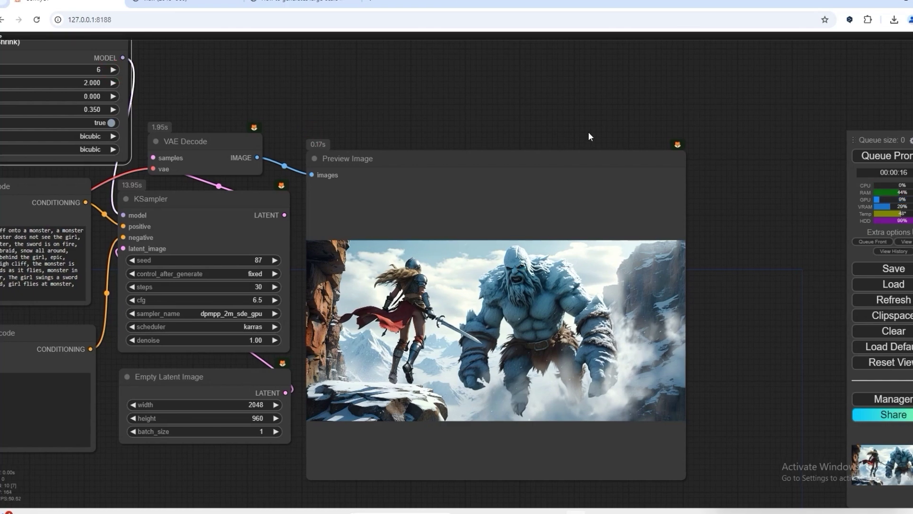
click(868, 156)
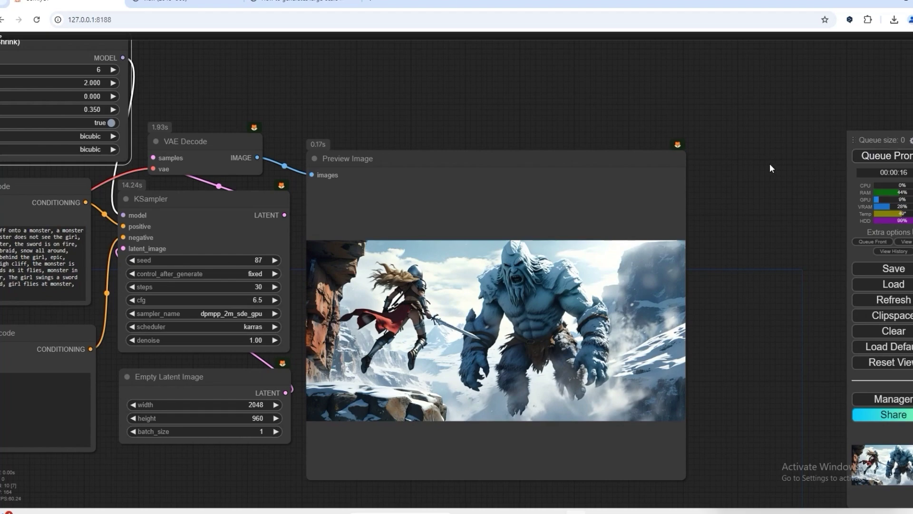
Pan over the loader and prompt nodes, then frame the Deep Shrink node with the preview
scroll(525, 98, down, 3)
drag(337, 136, 606, 166)
scroll(198, 257, up, 5)
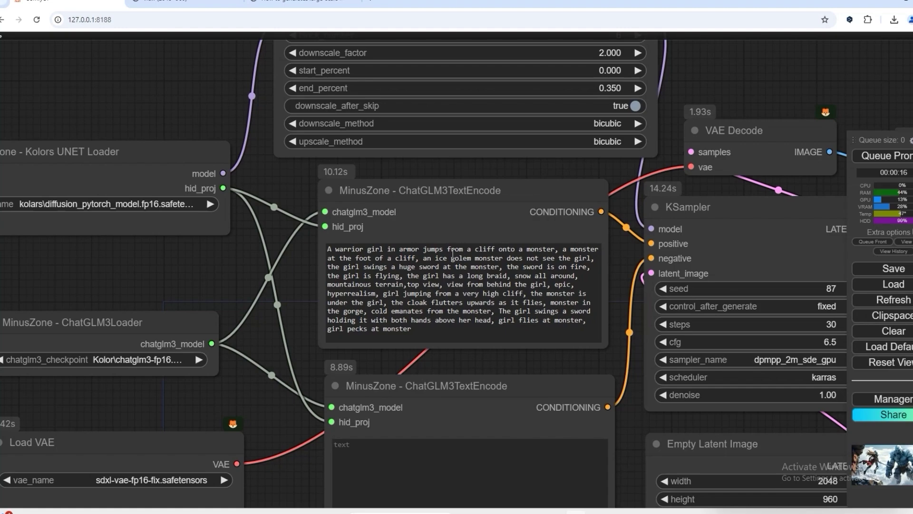
scroll(157, 233, down, 4)
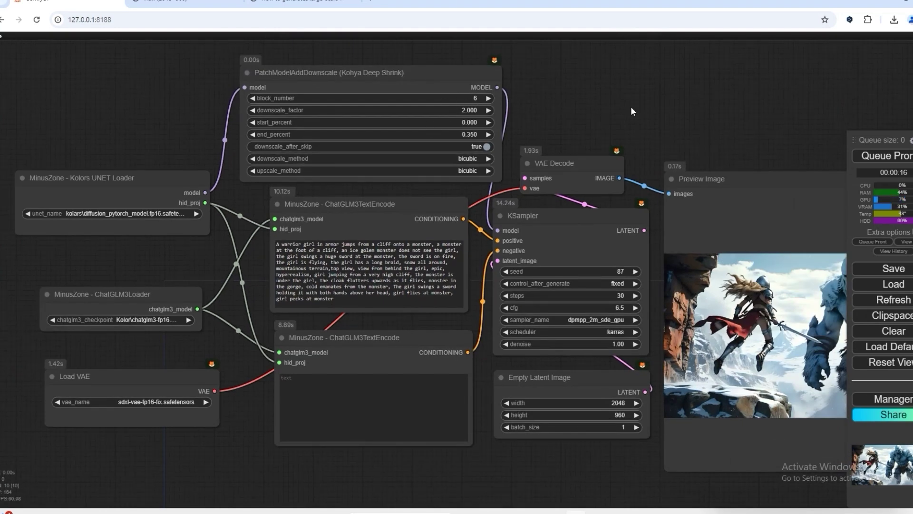
drag(633, 112, 459, 114)
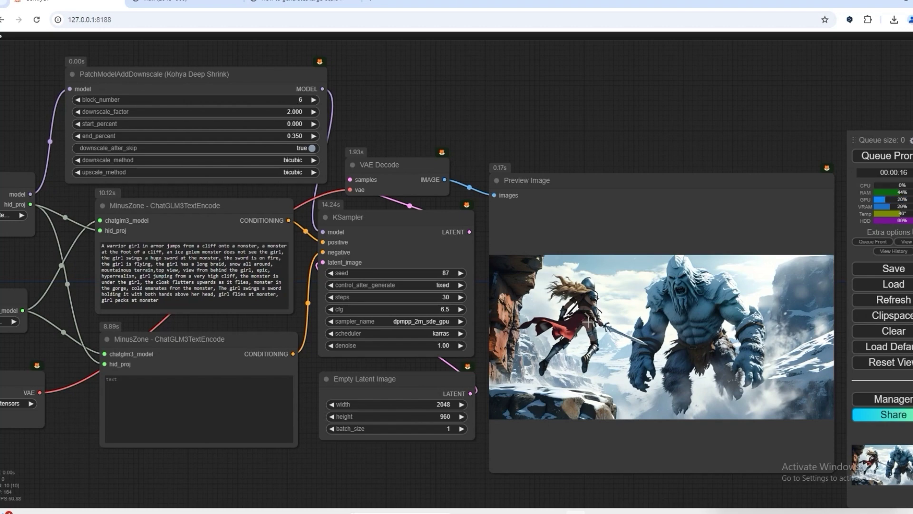
drag(591, 142, 539, 137)
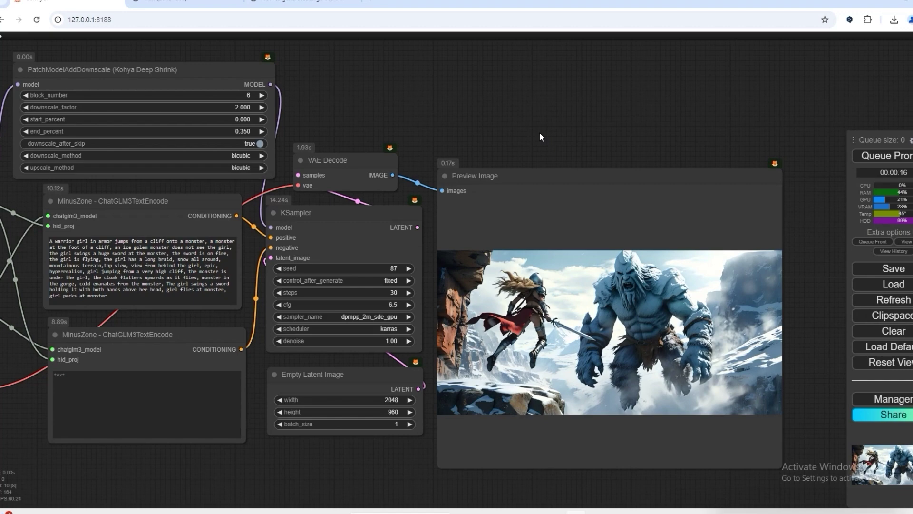
Raise block_number from 6 to 7, queue it, and bring the preview into view
click(262, 95)
click(877, 157)
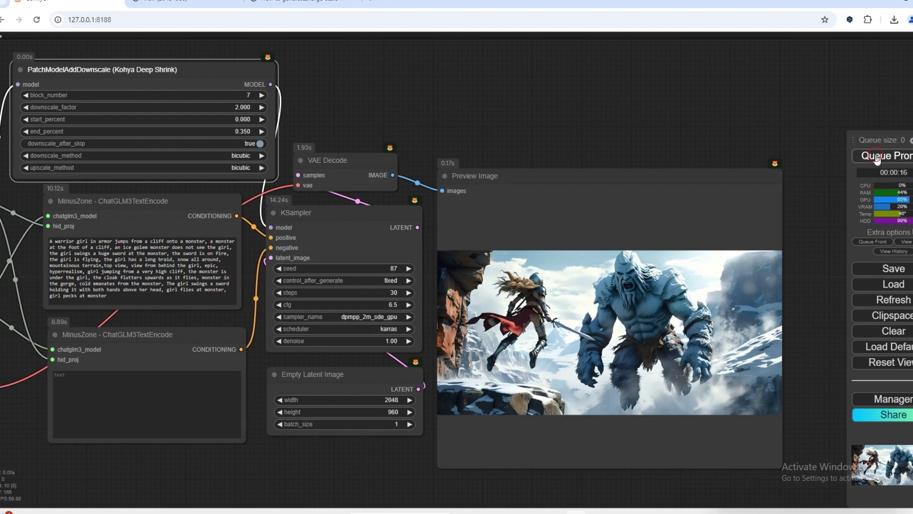
drag(637, 141, 484, 111)
scroll(447, 302, up, 5)
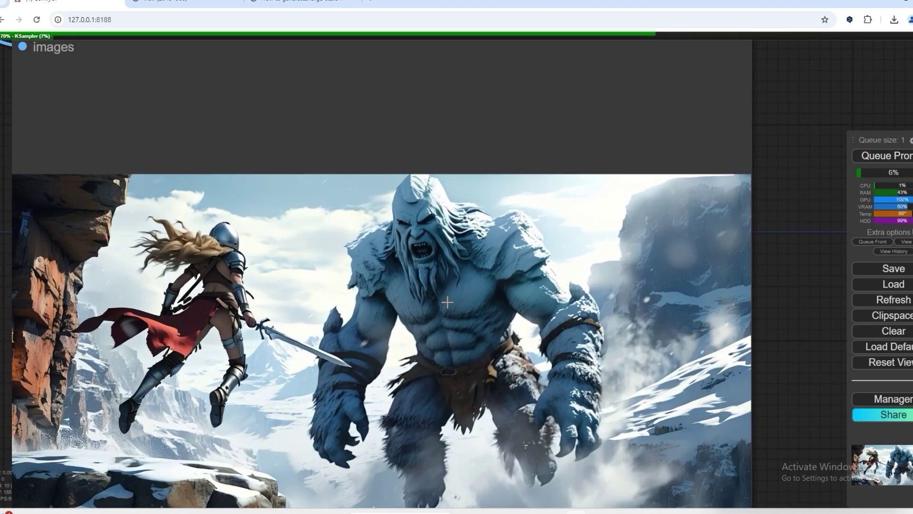
scroll(447, 302, down, 5)
Open the preview image full-size and save it as a PNG on the Desktop
right_click(447, 302)
click(465, 215)
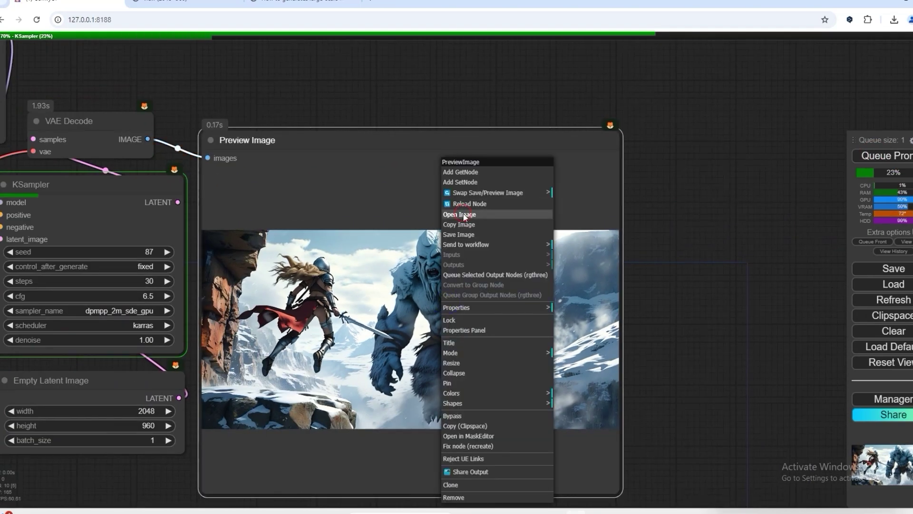
right_click(433, 261)
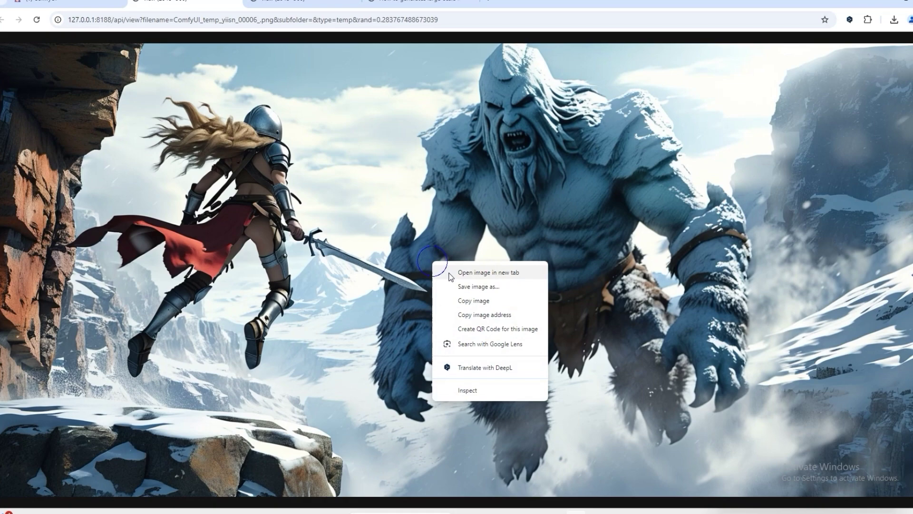
click(459, 287)
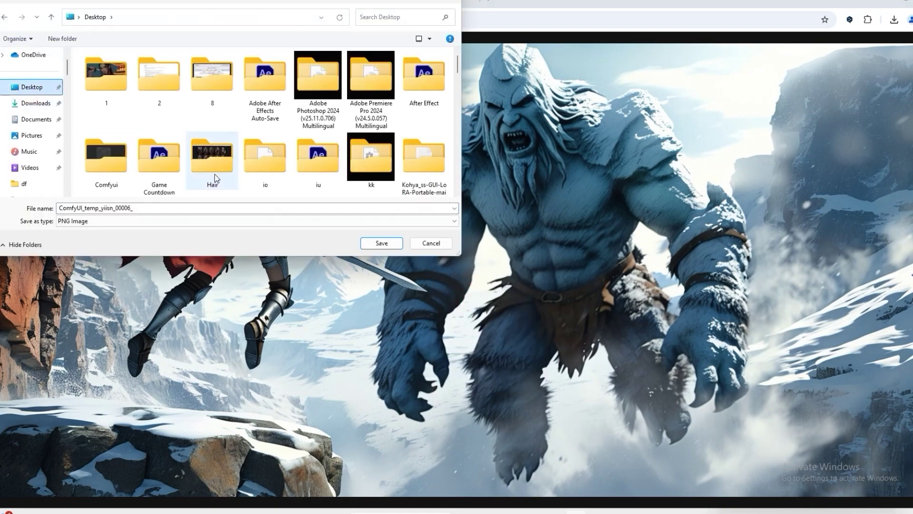
click(381, 243)
Return to the ComfyUI workflow and pan the canvas to show the text-encode nodes
click(51, 5)
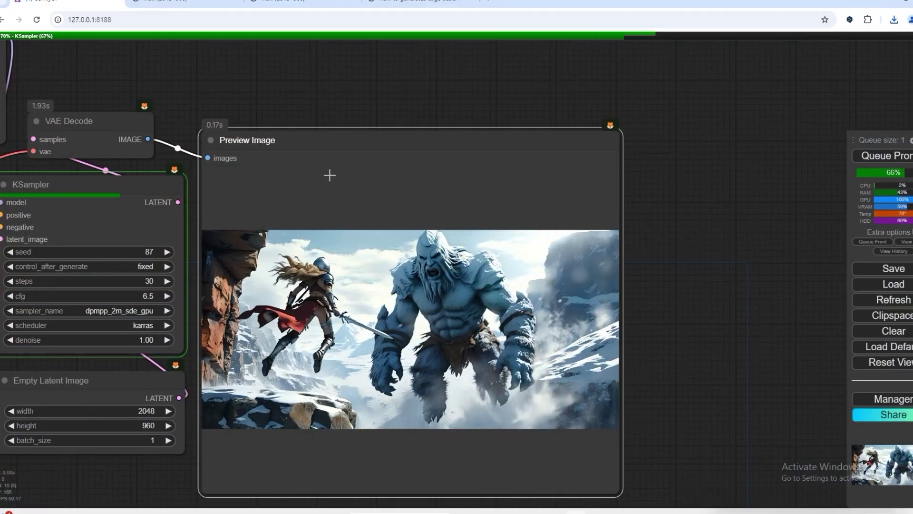
drag(258, 81, 418, 139)
scroll(419, 138, down, 1)
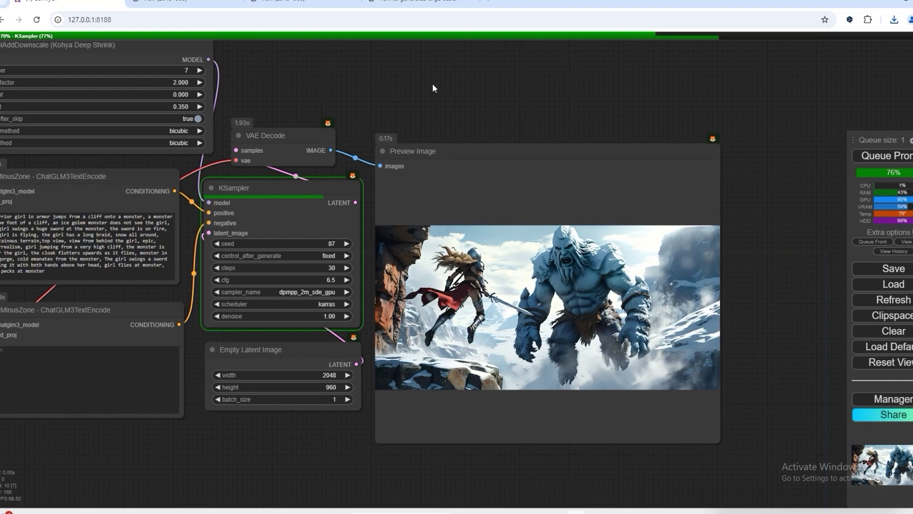
drag(432, 84, 496, 96)
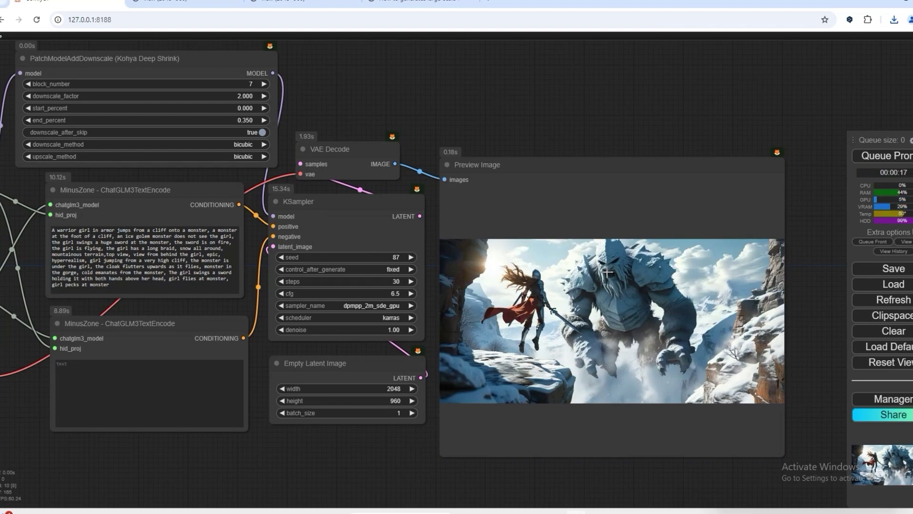
scroll(616, 274, up, 3)
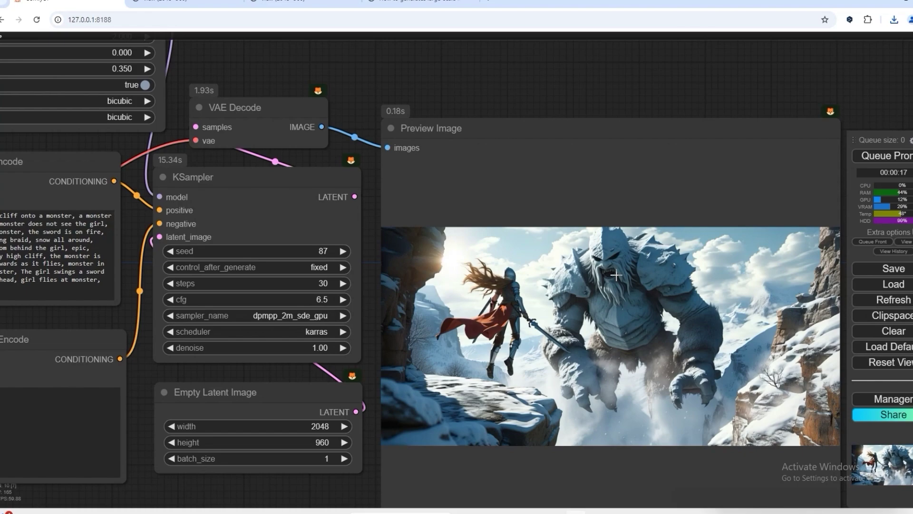
scroll(616, 274, down, 3)
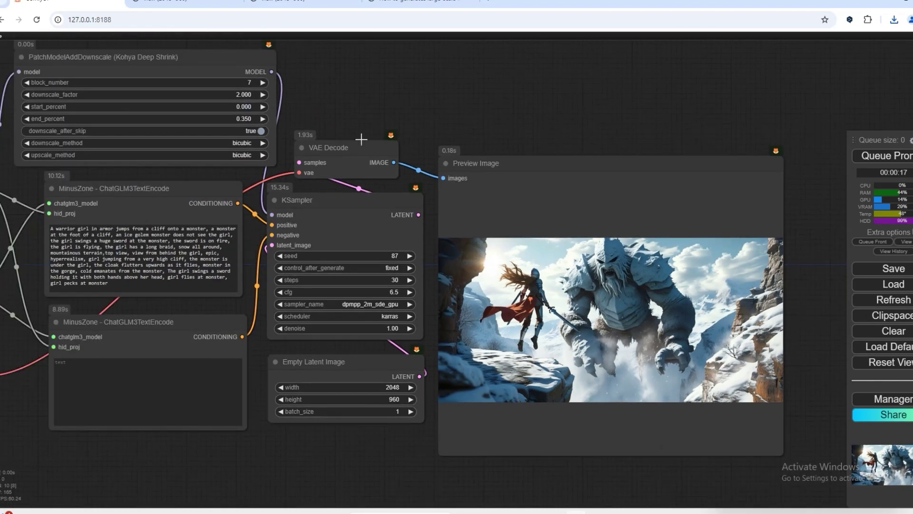
Queue the block_number 8 render and open the previous result full-size
click(891, 161)
drag(689, 118, 623, 119)
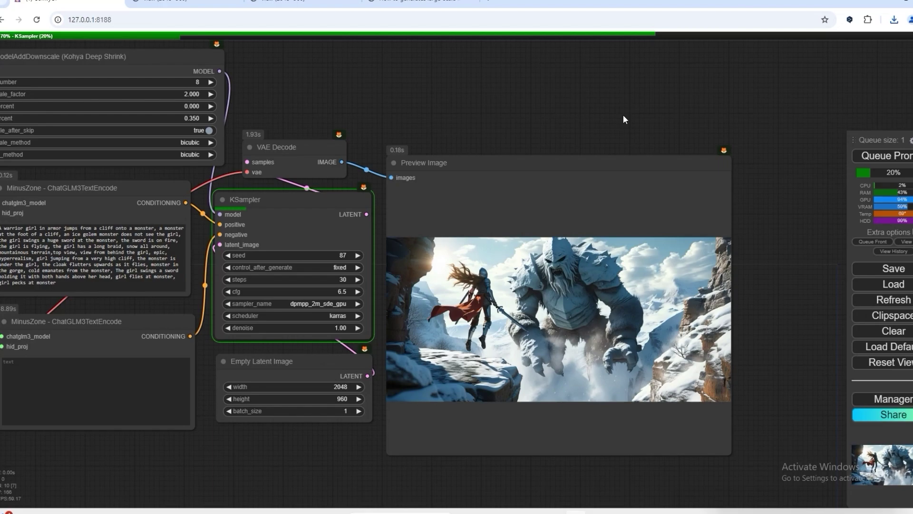
right_click(537, 289)
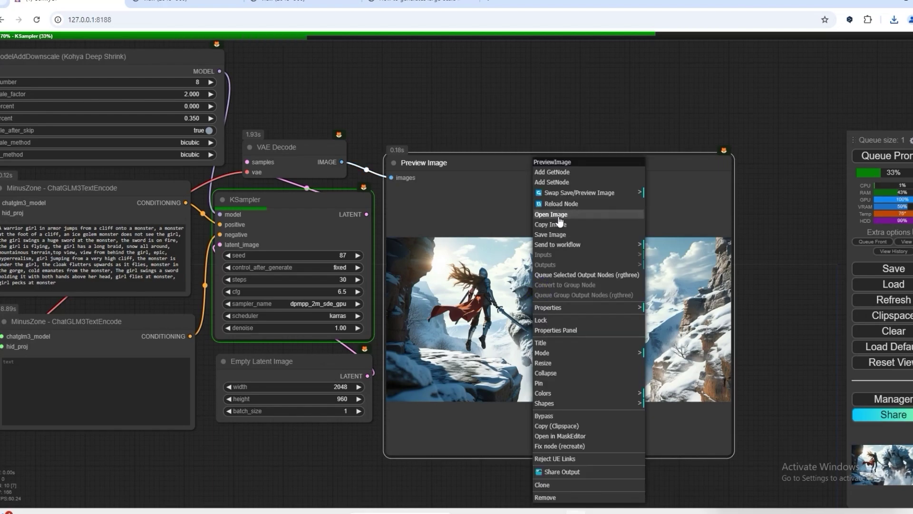
click(552, 214)
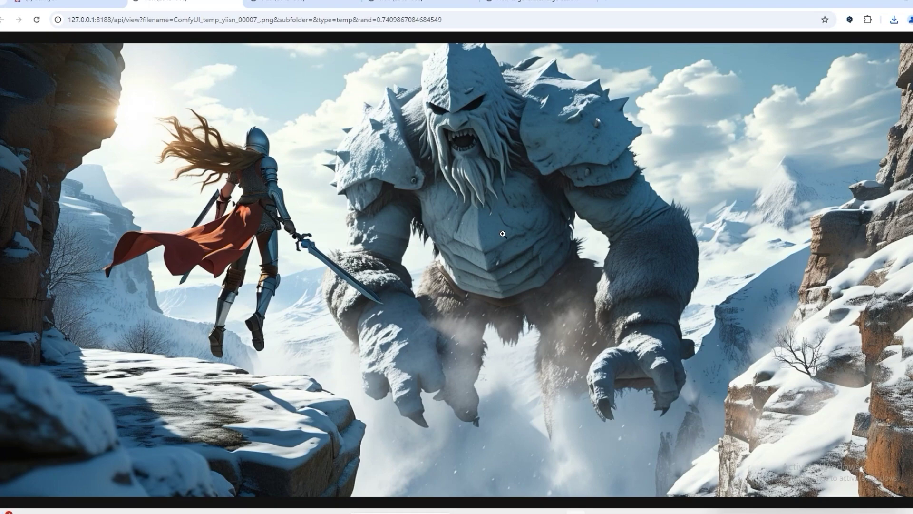
Save the full-size image as a PNG in the Desktop folder and return to ComfyUI
right_click(503, 233)
click(523, 259)
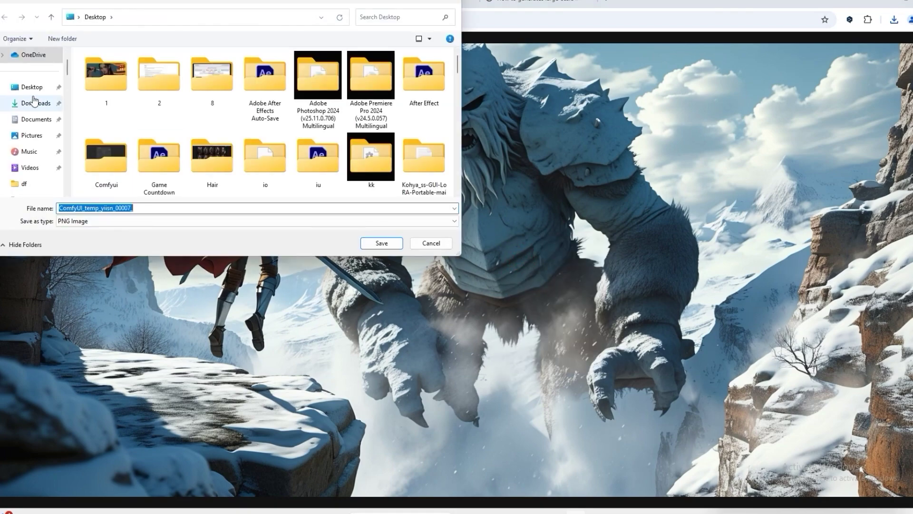
click(31, 87)
click(381, 243)
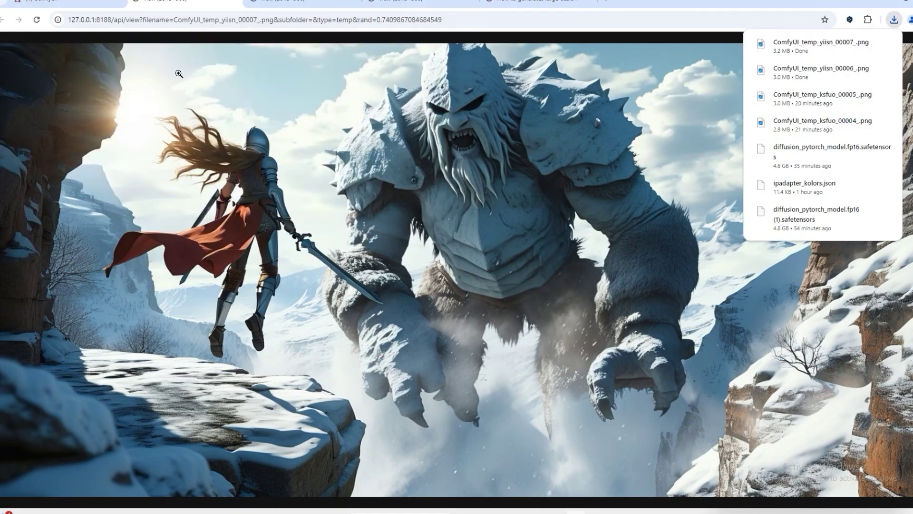
click(75, 5)
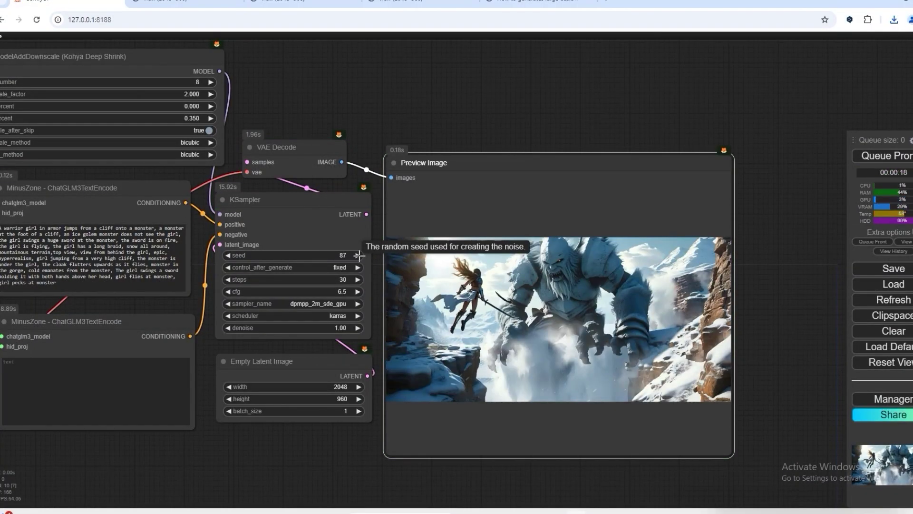
scroll(551, 312, up, 7)
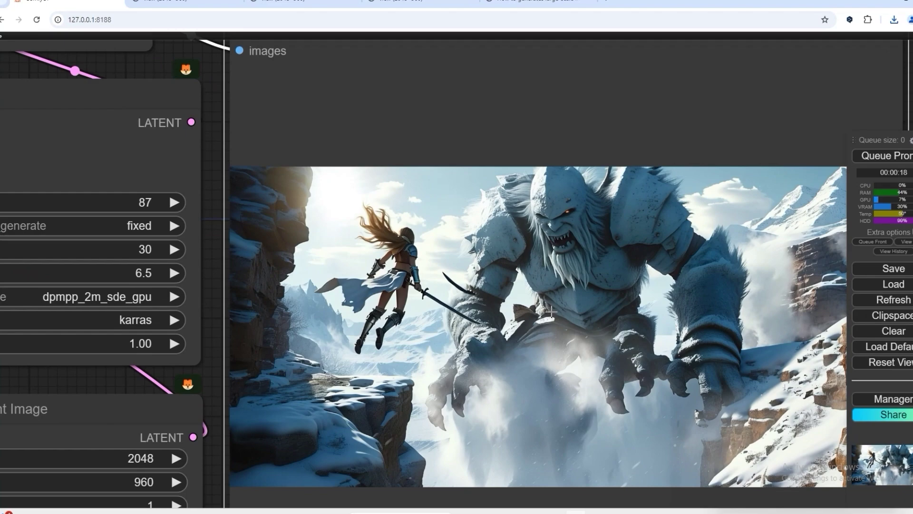
scroll(551, 312, down, 6)
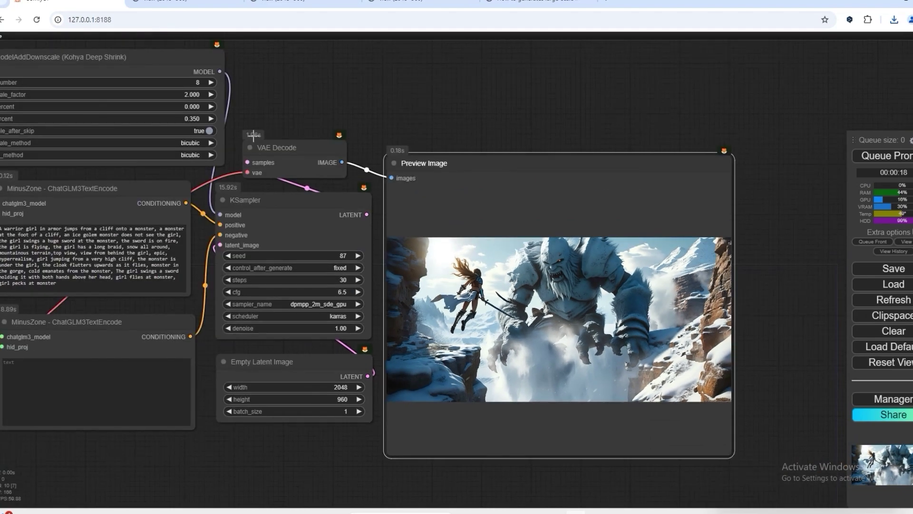
Queue the block_number 9 render and zoom in on the twin orange-caped girls in the preview
click(877, 157)
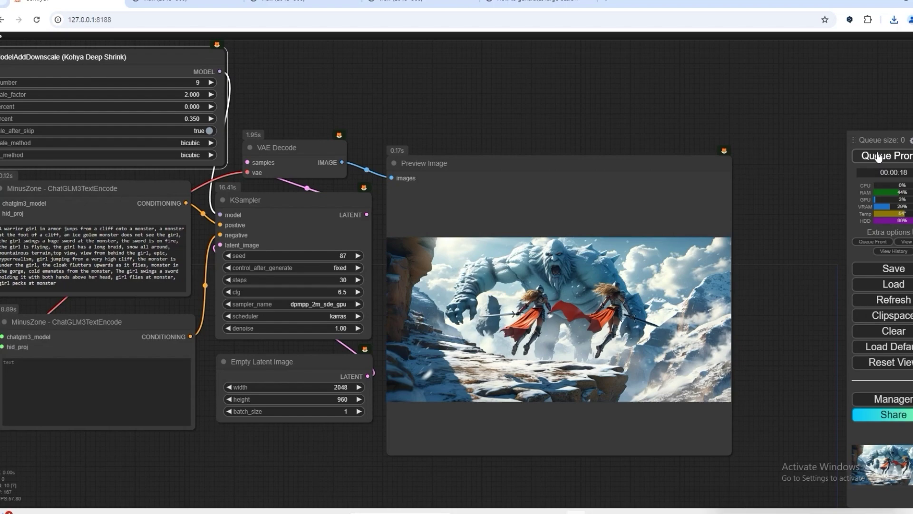
scroll(742, 313, up, 6)
scroll(589, 303, up, 4)
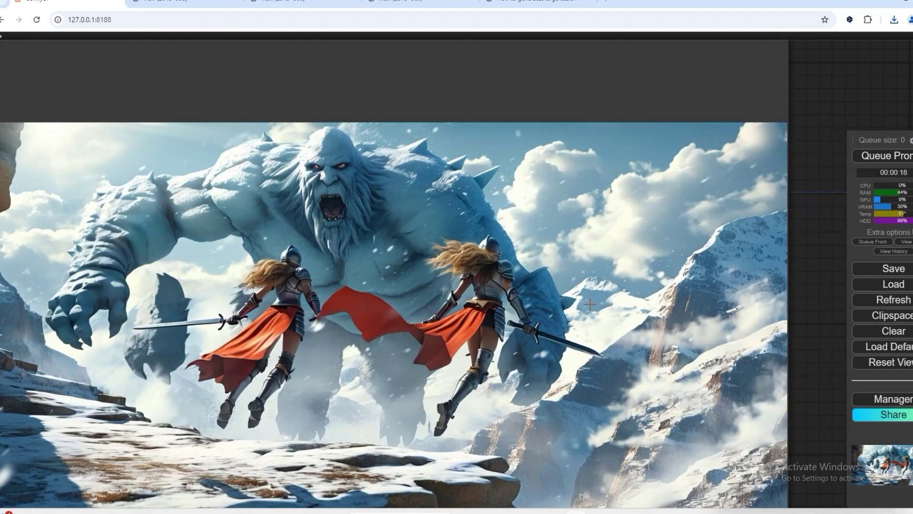
scroll(589, 304, down, 4)
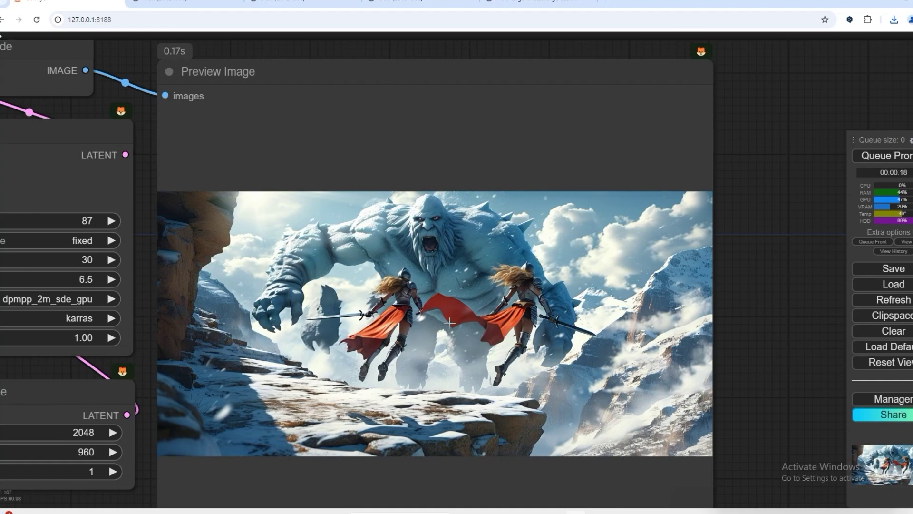
scroll(432, 323, down, 5)
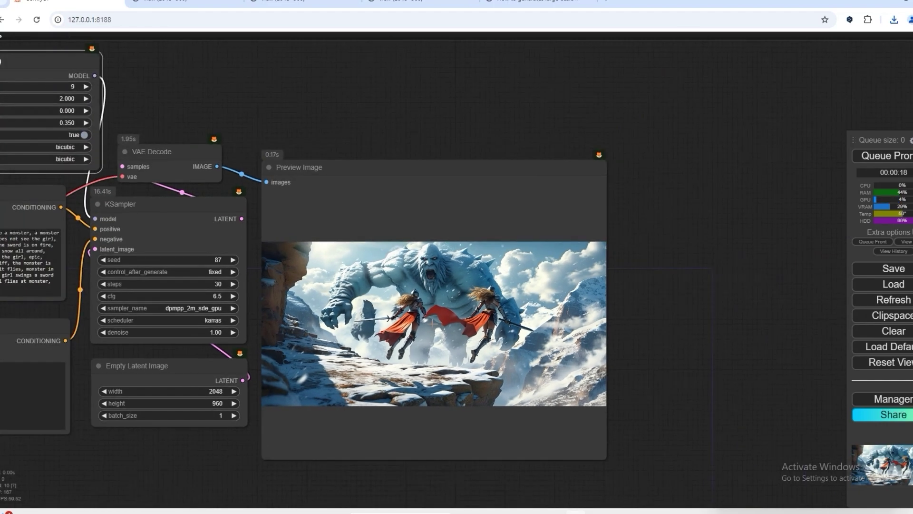
scroll(432, 323, down, 2)
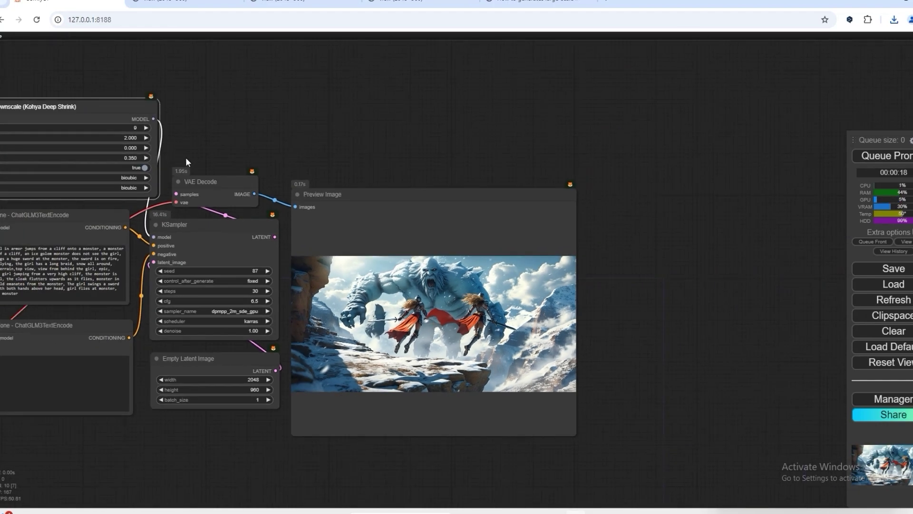
Queue the block_number 10 render and zoom around the preview while it generates
click(890, 152)
scroll(458, 308, up, 7)
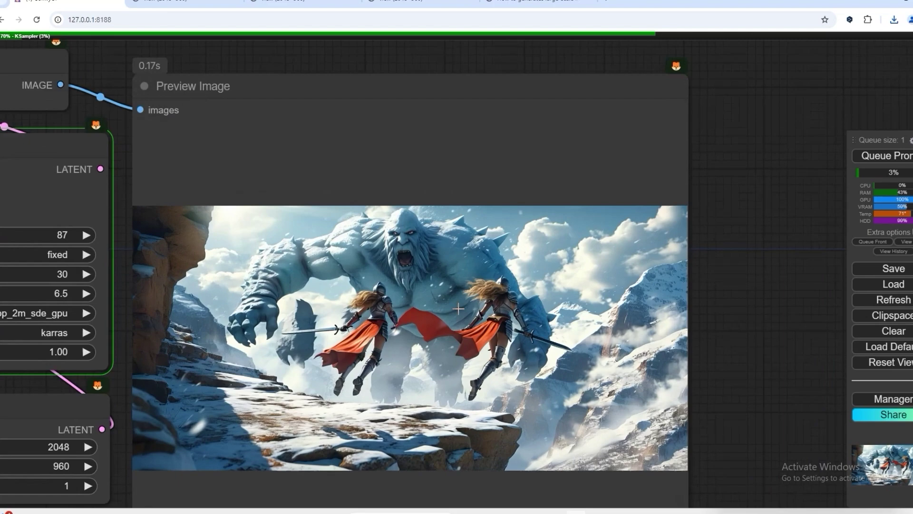
scroll(458, 308, down, 3)
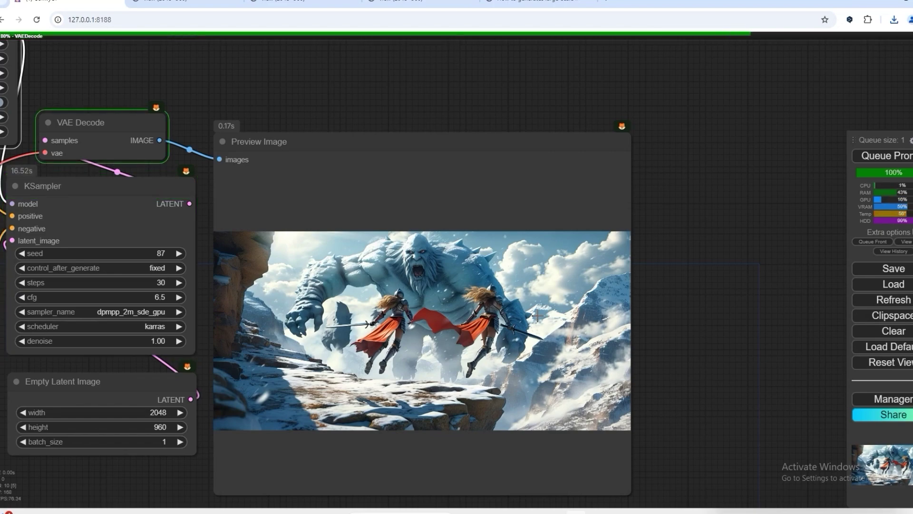
scroll(386, 122, down, 4)
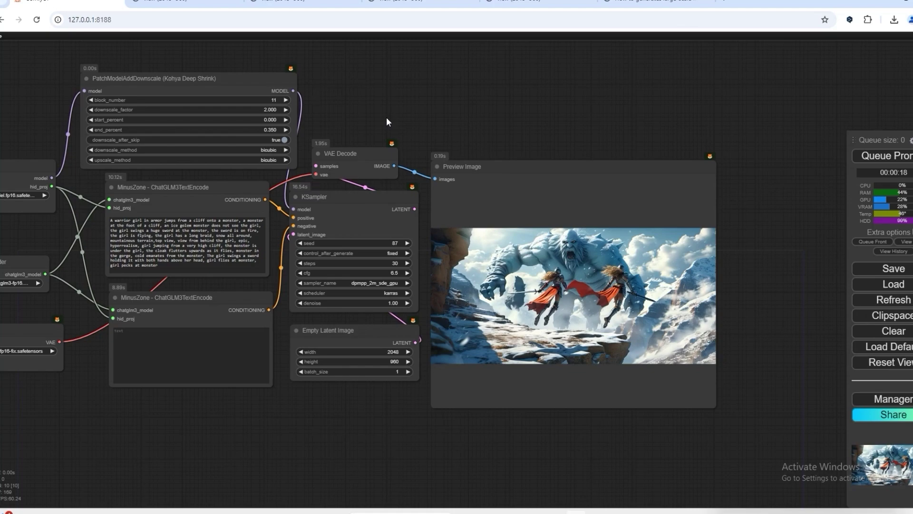
click(162, 2)
click(168, 19)
text(com)
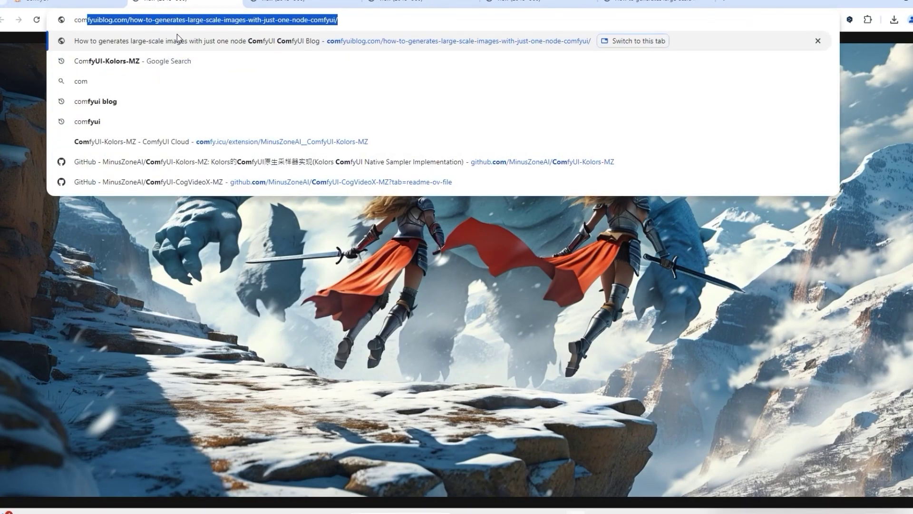
key(Return)
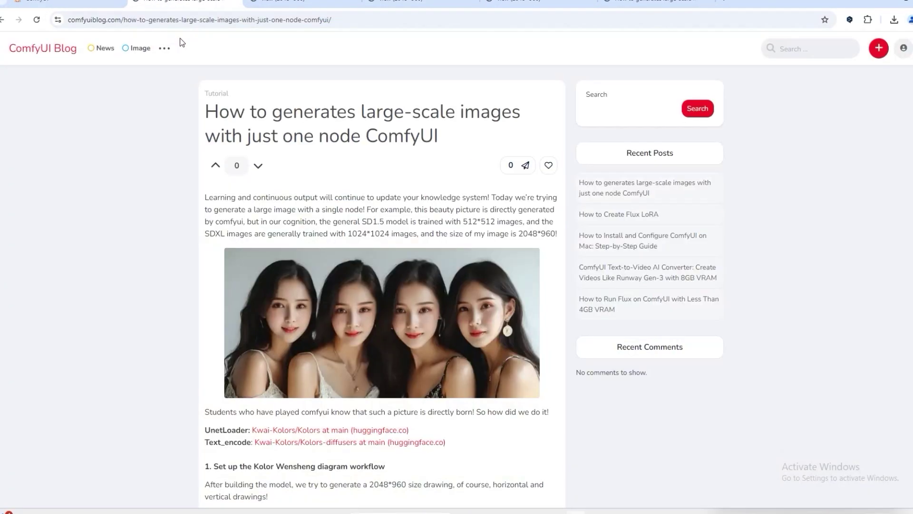
click(48, 52)
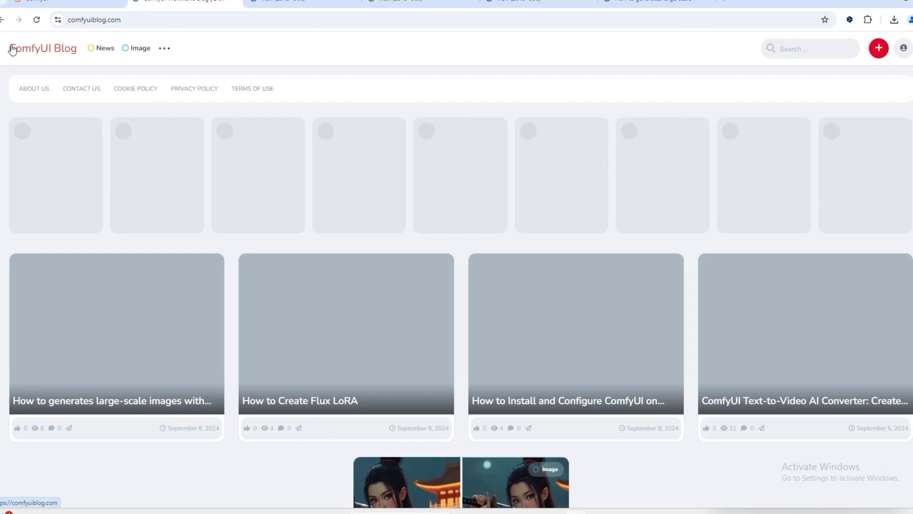
click(66, 3)
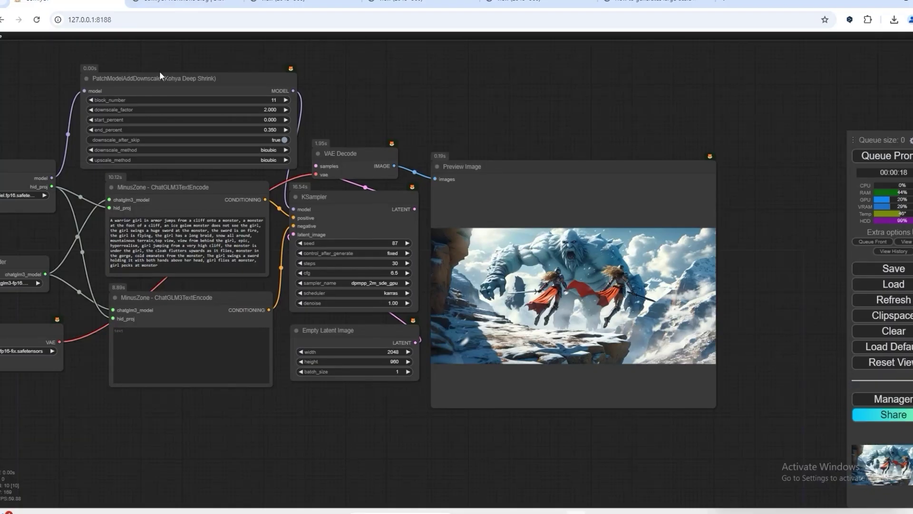